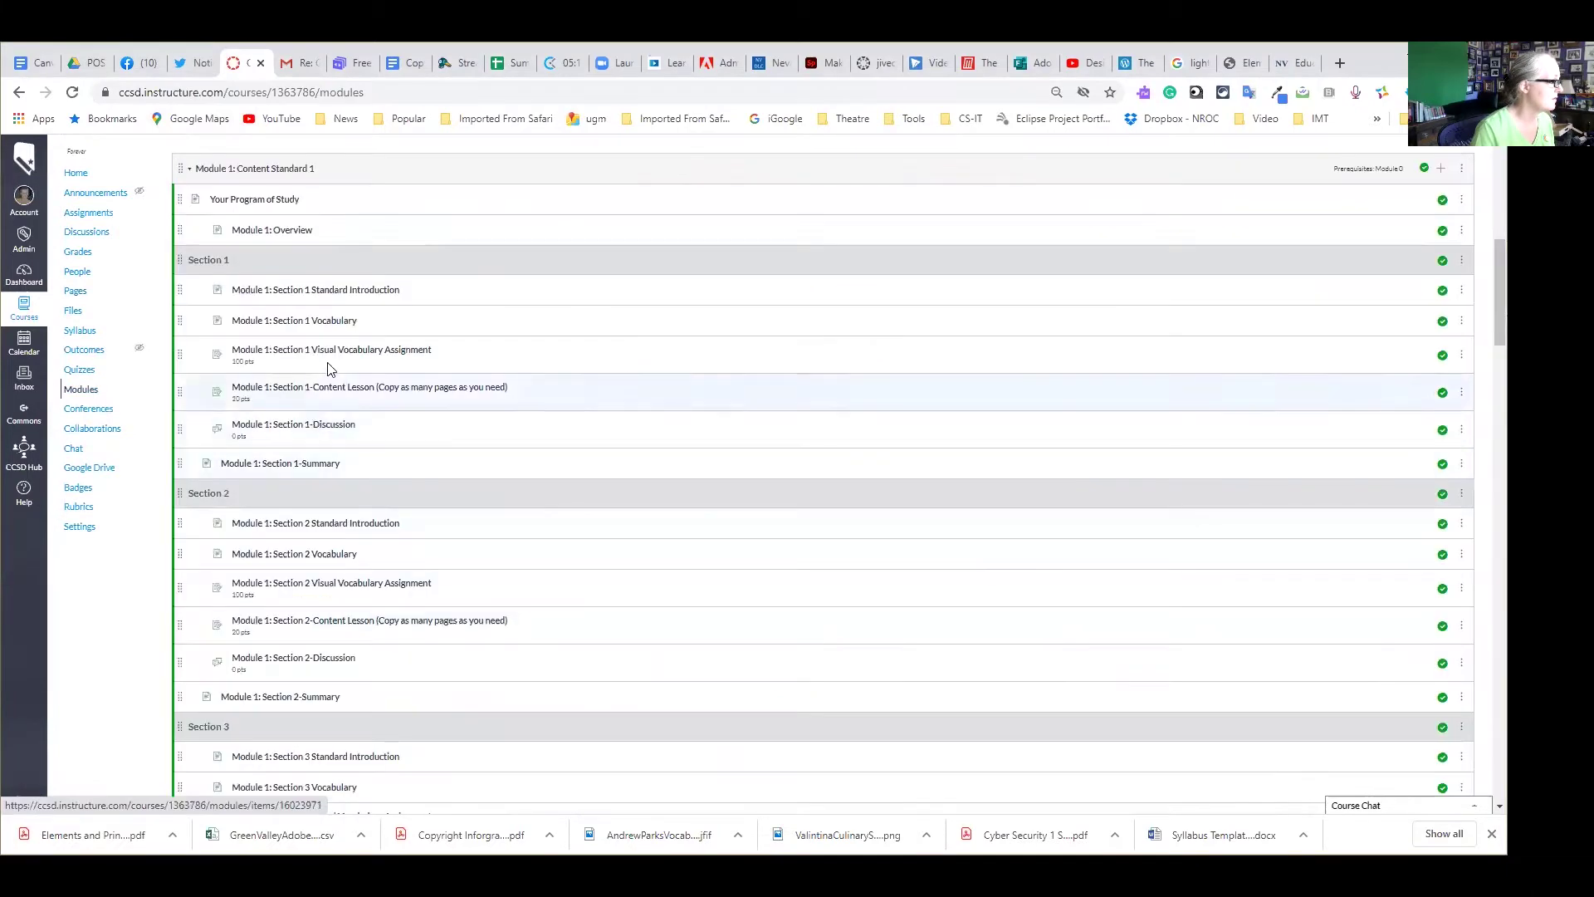
Open the Module 1: Section 1 Vocabulary page for editing and enlarge the content editor
{"action": "left_click", "coordinate": [336, 323]}
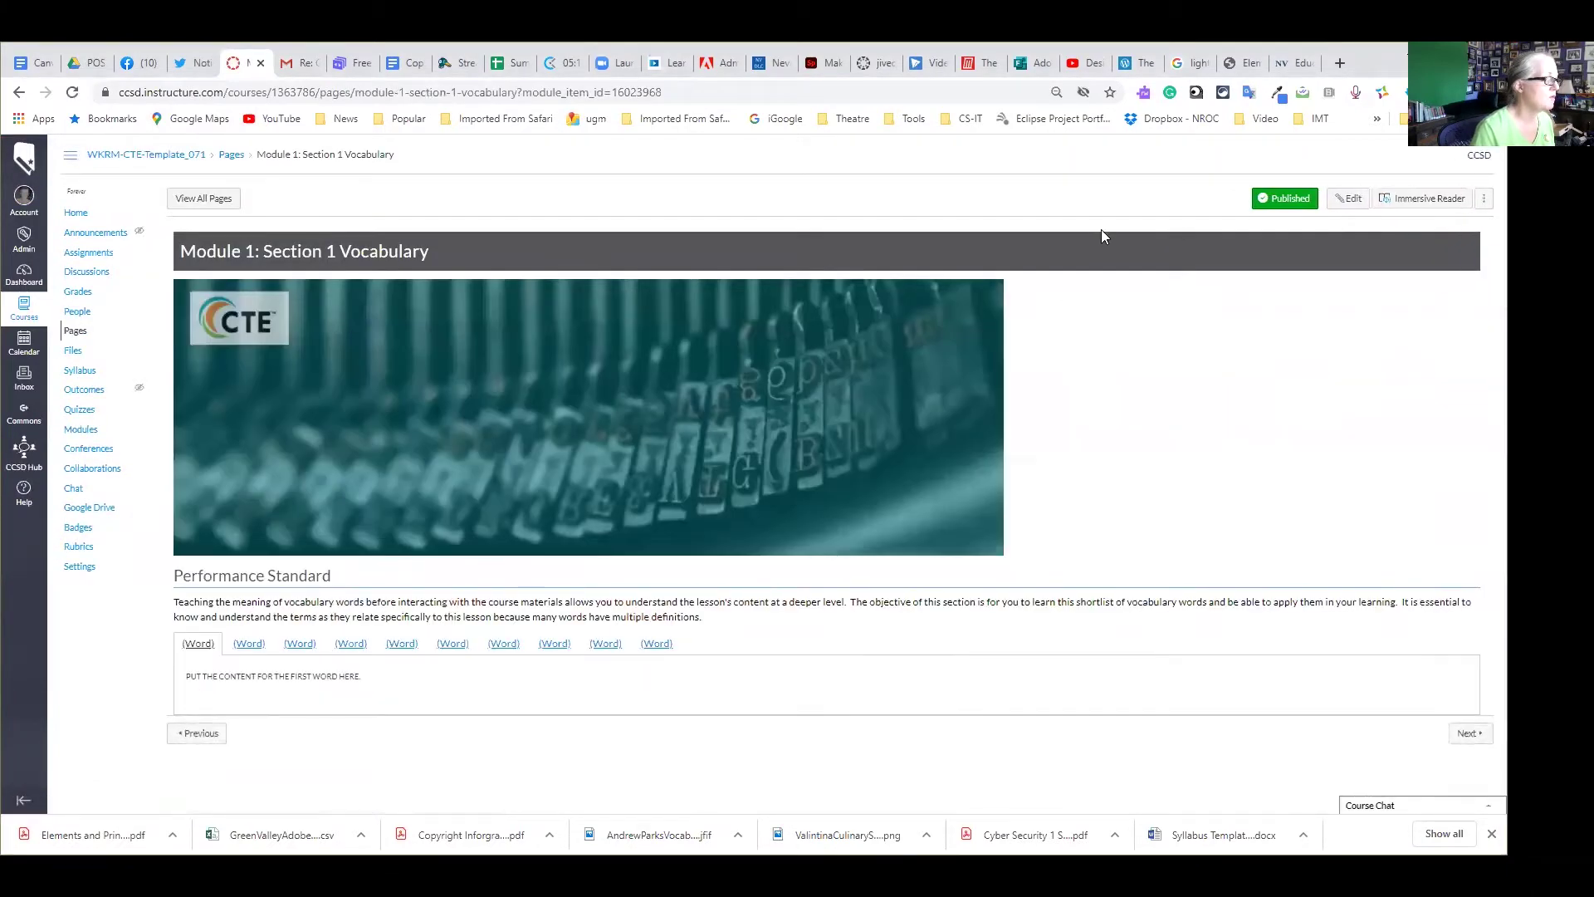
{"action": "left_click", "coordinate": [1349, 199]}
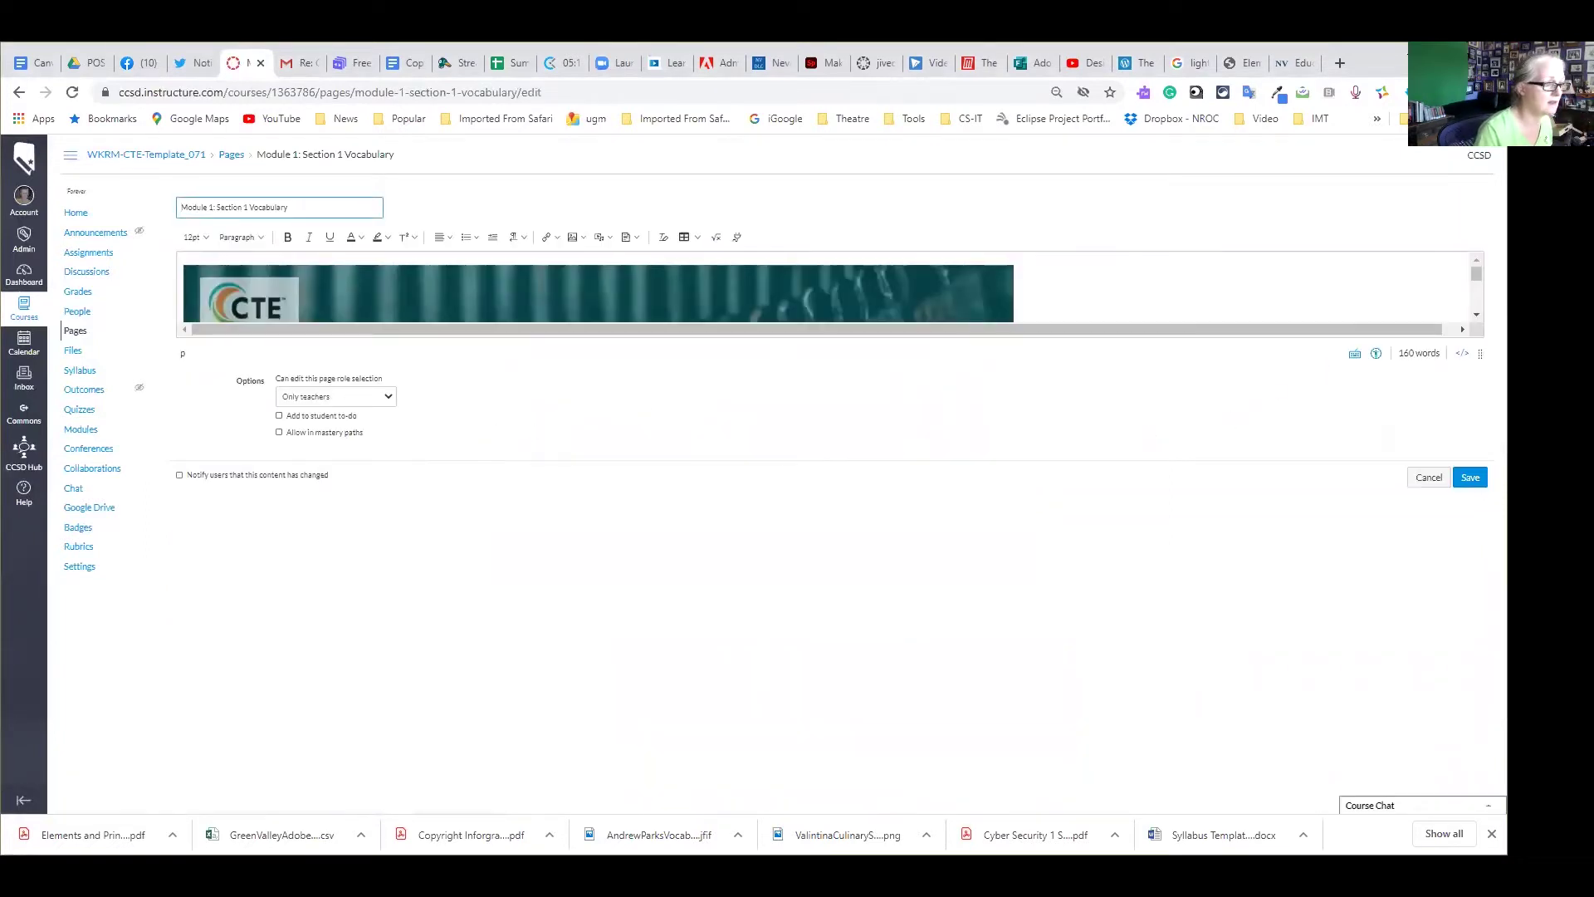
{"action": "left_click_drag", "start_coordinate": [1480, 353], "coordinate": [1466, 660]}
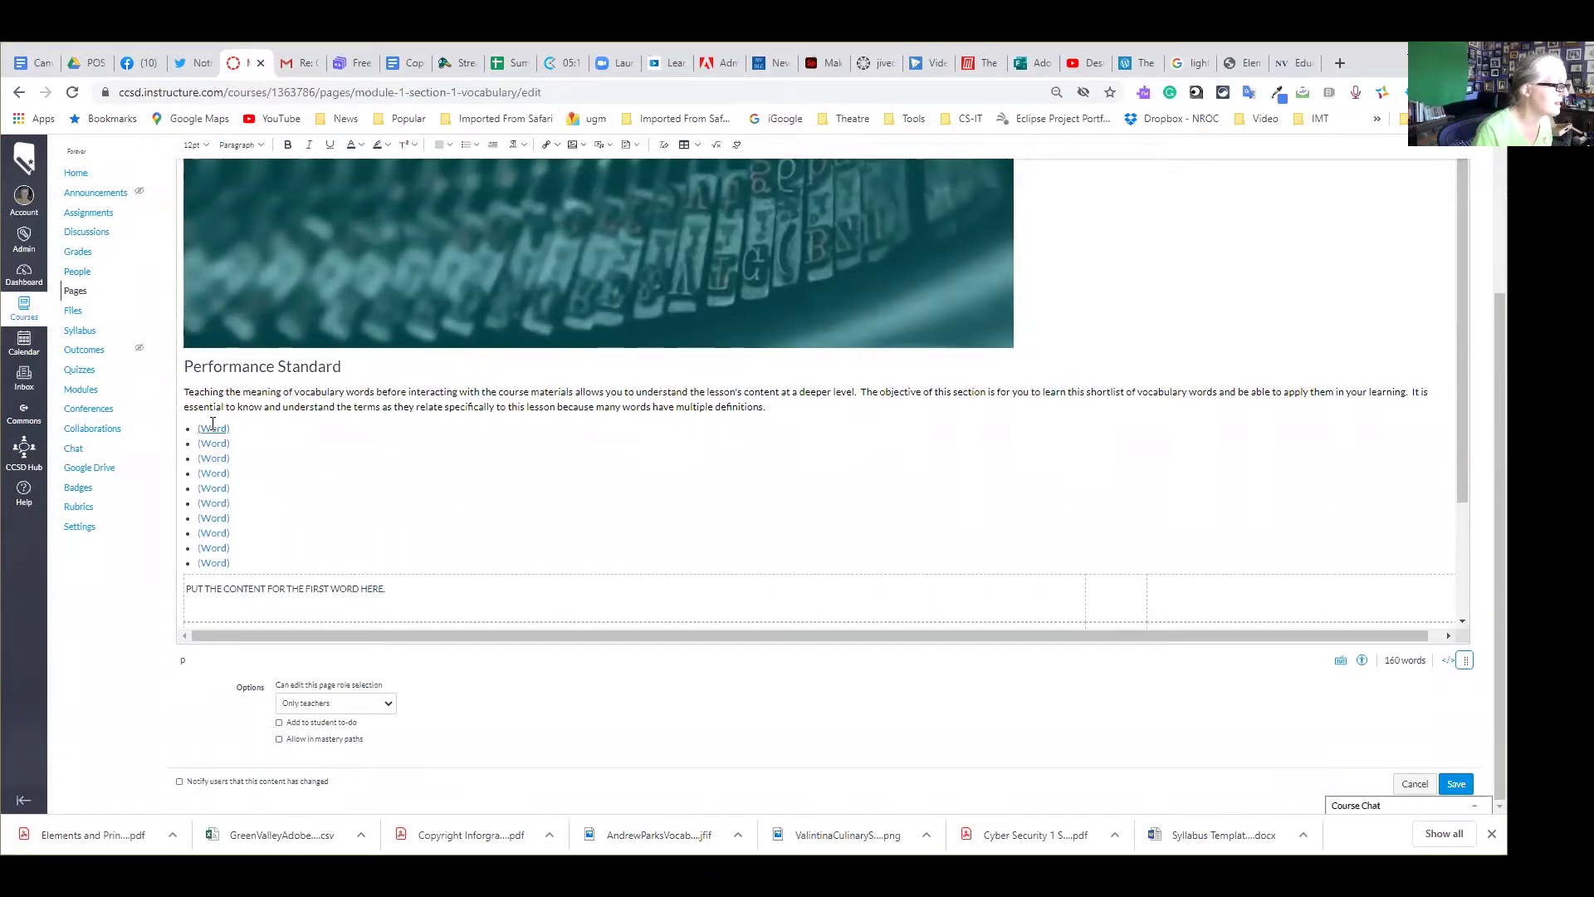
Replace the first "(Word)" item in the vocabulary list with "new word", without parentheses
{"action": "scroll", "coordinate": [280, 452], "scroll_direction": "up", "scroll_amount": 1}
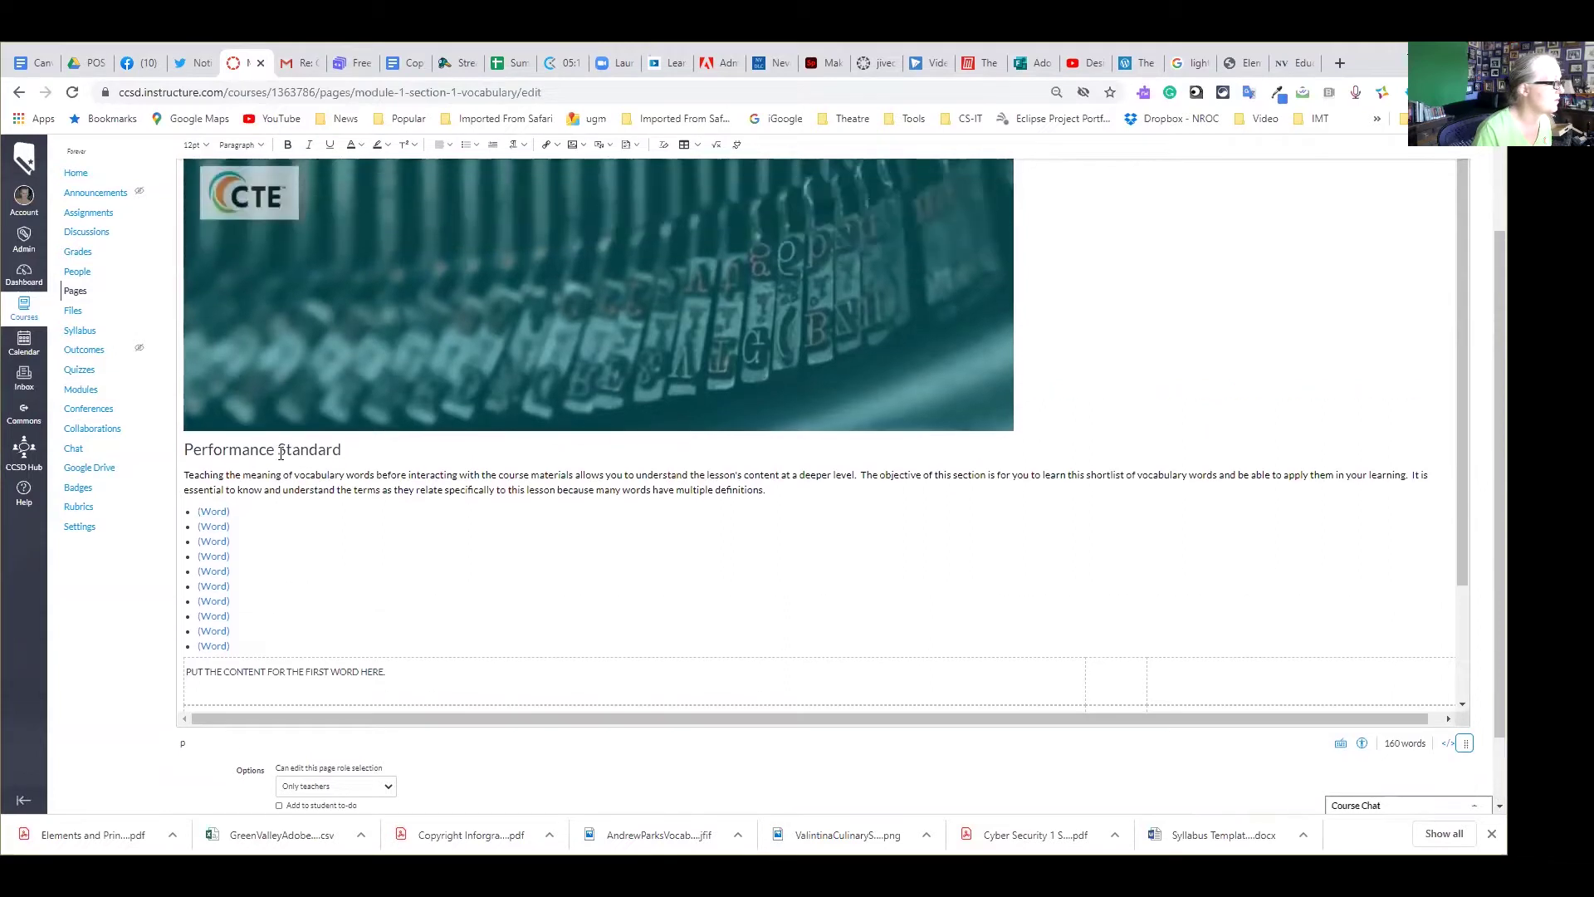
{"action": "left_click", "coordinate": [225, 512]}
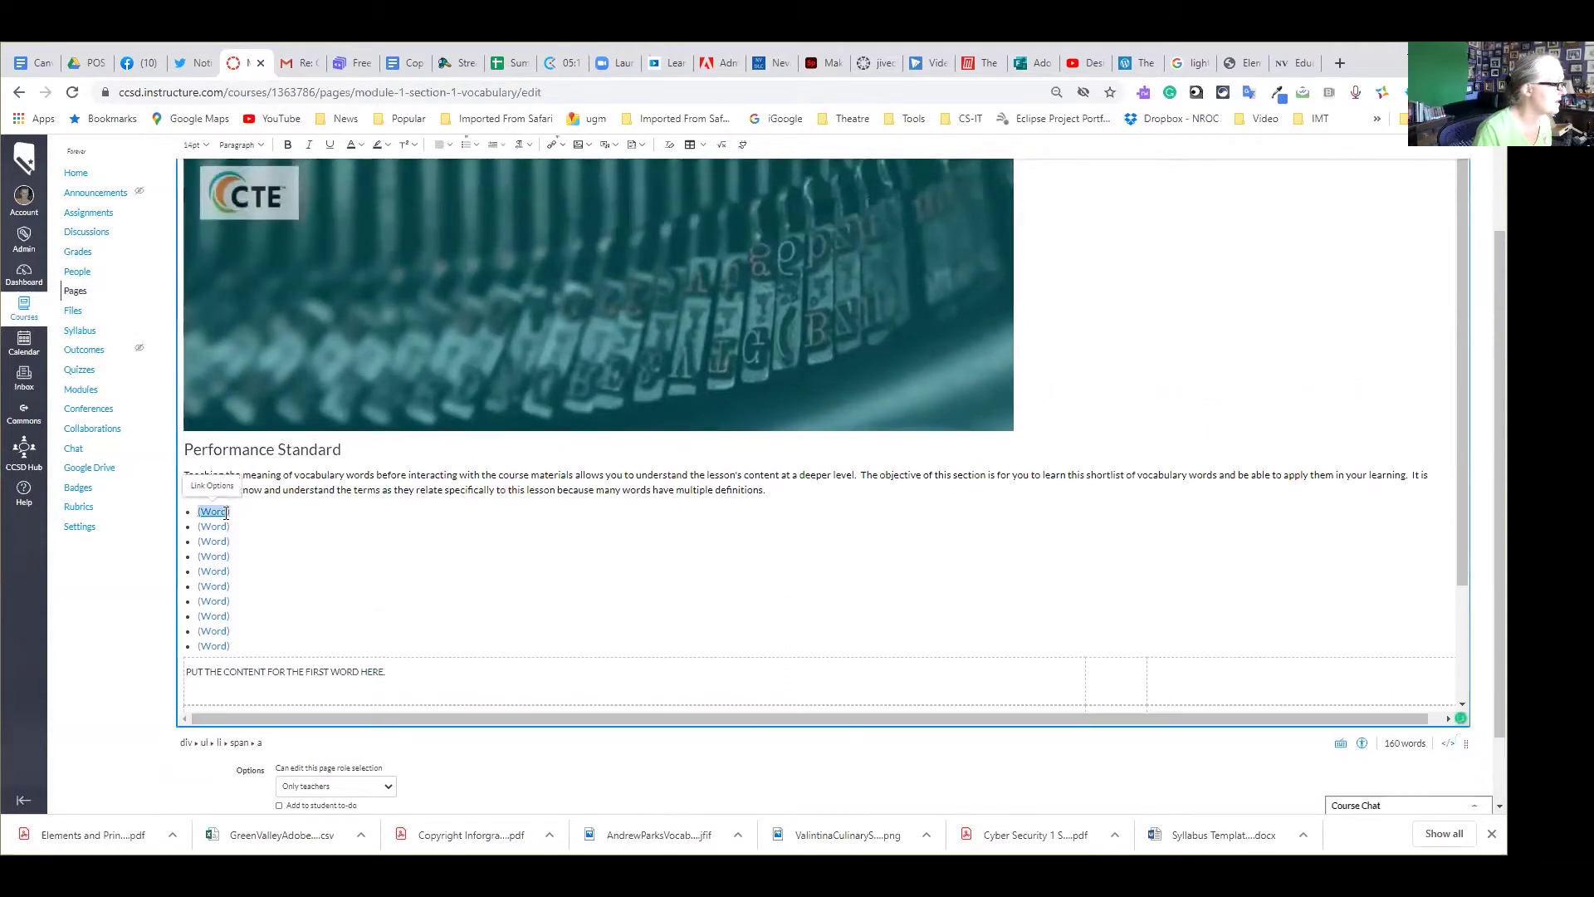
{"action": "left_click_drag", "start_coordinate": [229, 513], "coordinate": [202, 516]}
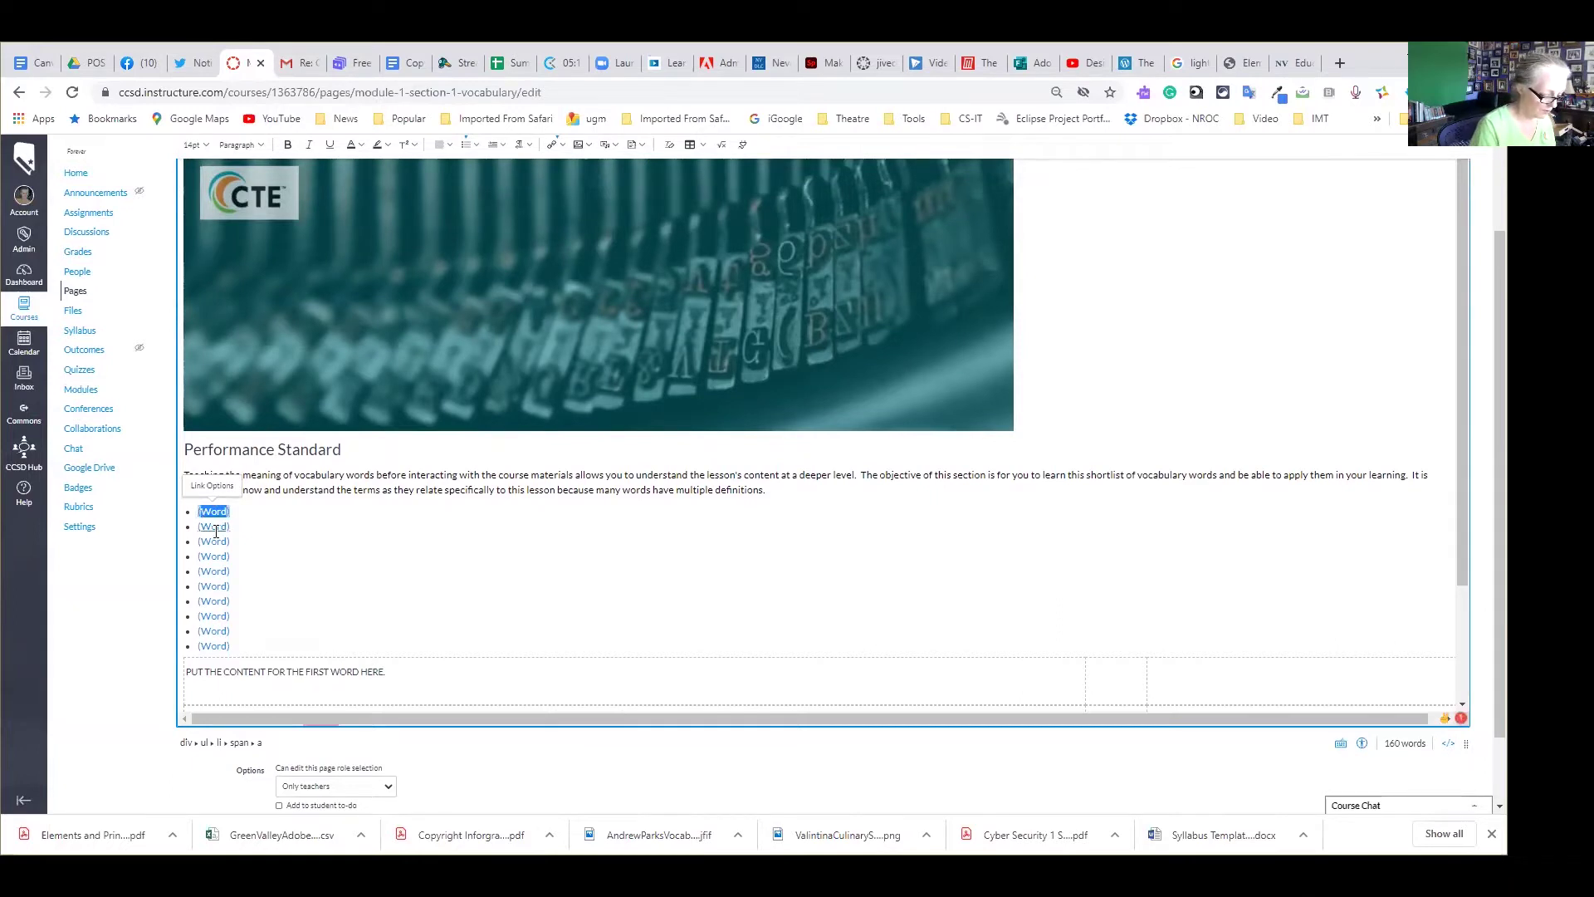
{"action": "type", "text": "new word"}
{"action": "left_click", "coordinate": [465, 568]}
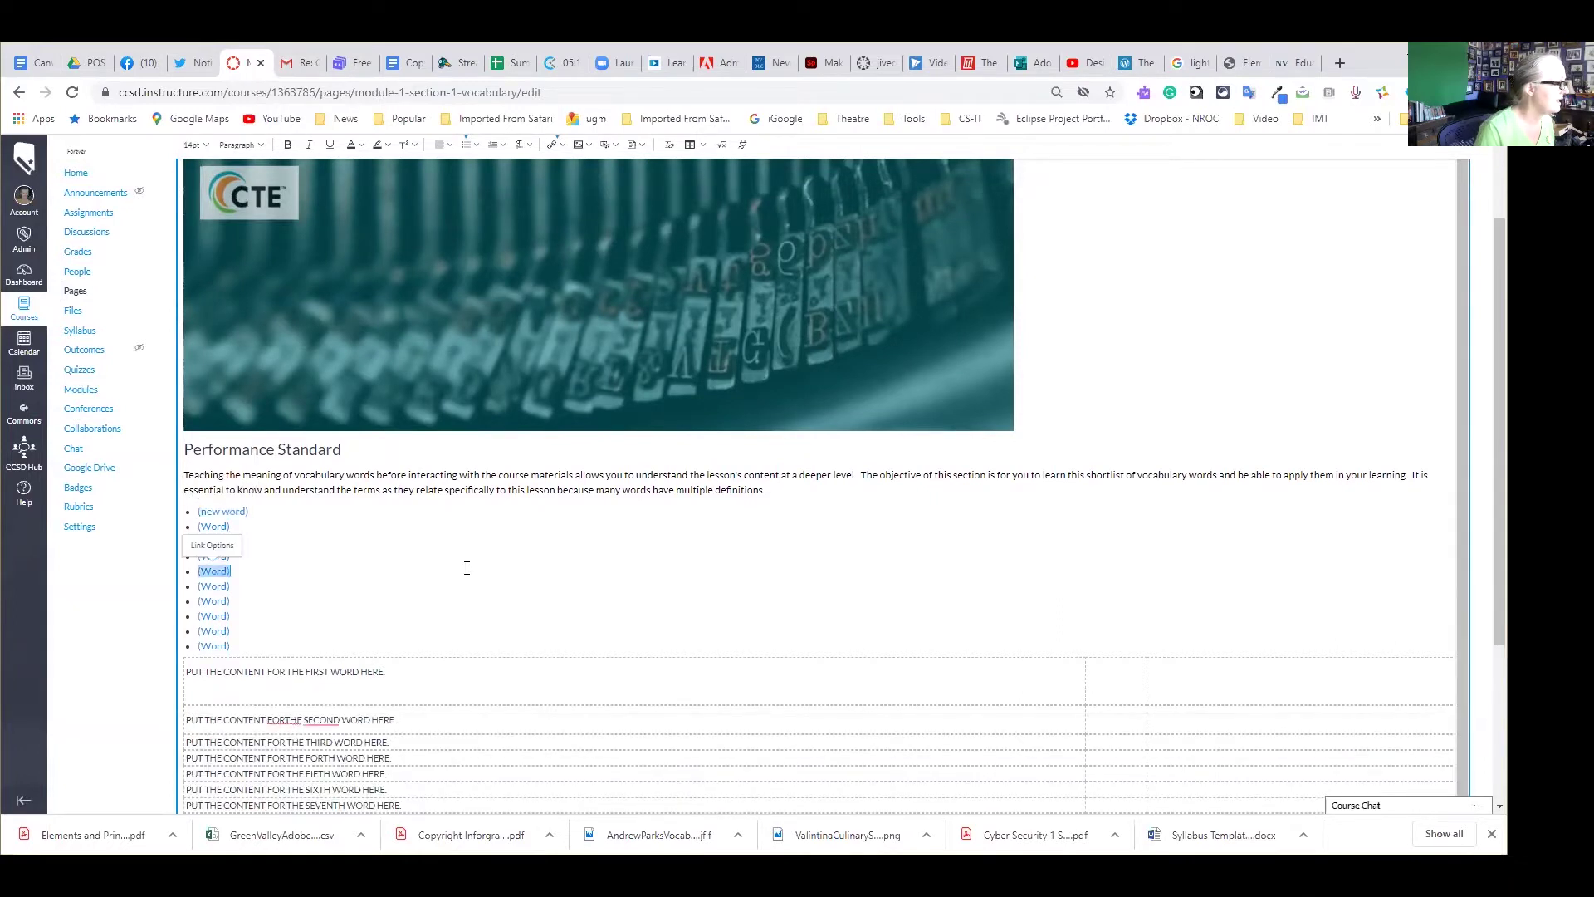
{"action": "left_click", "coordinate": [203, 512]}
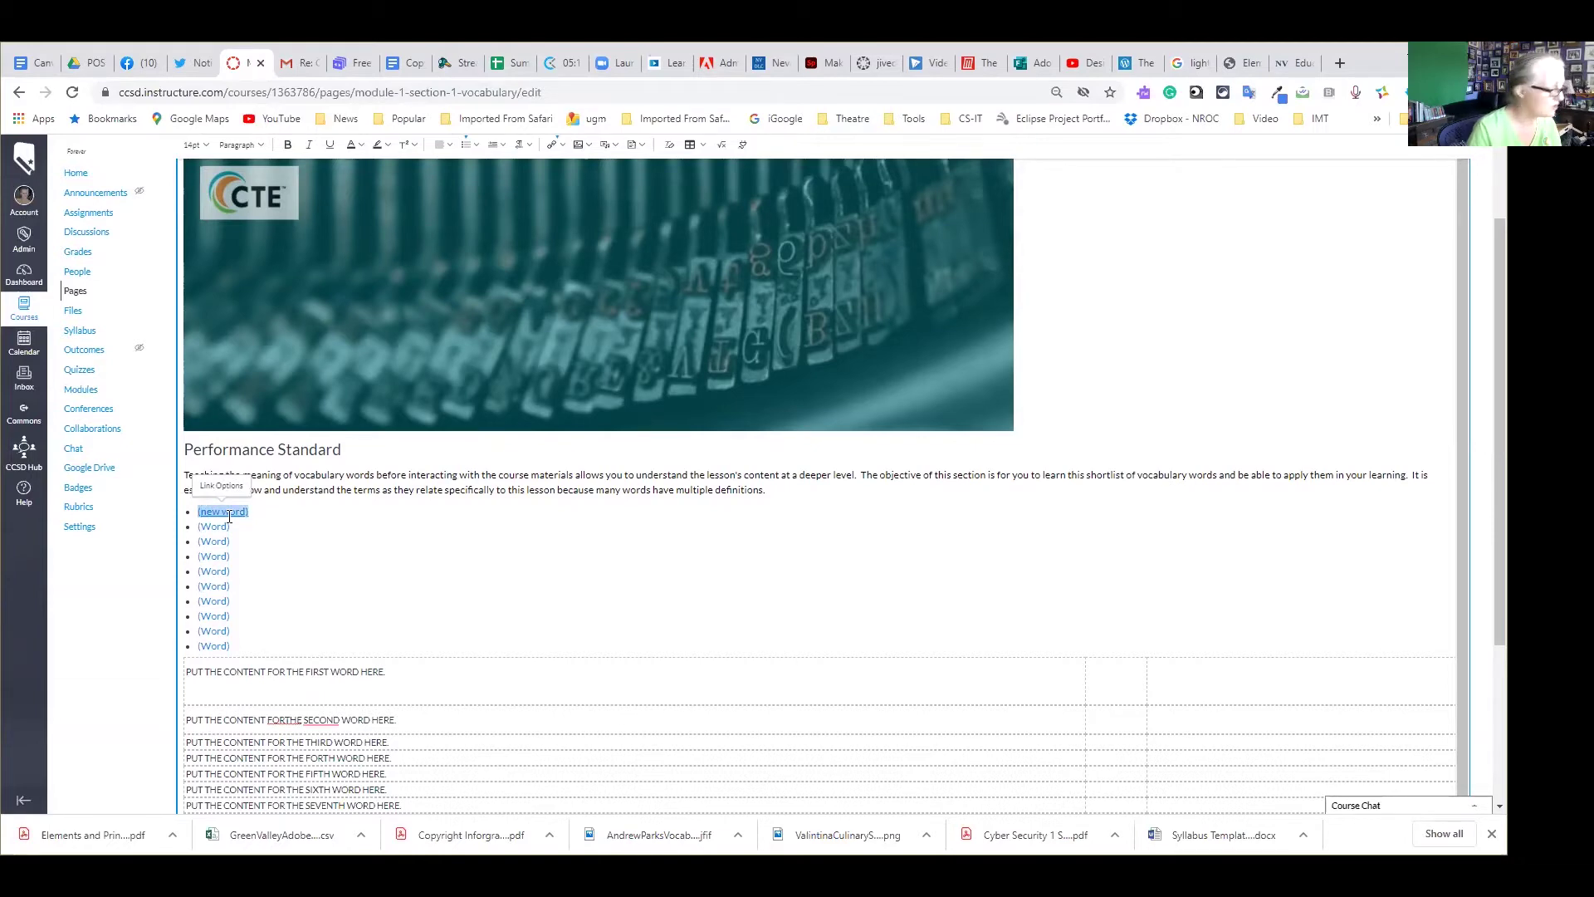
{"action": "key", "text": "BackSpace"}
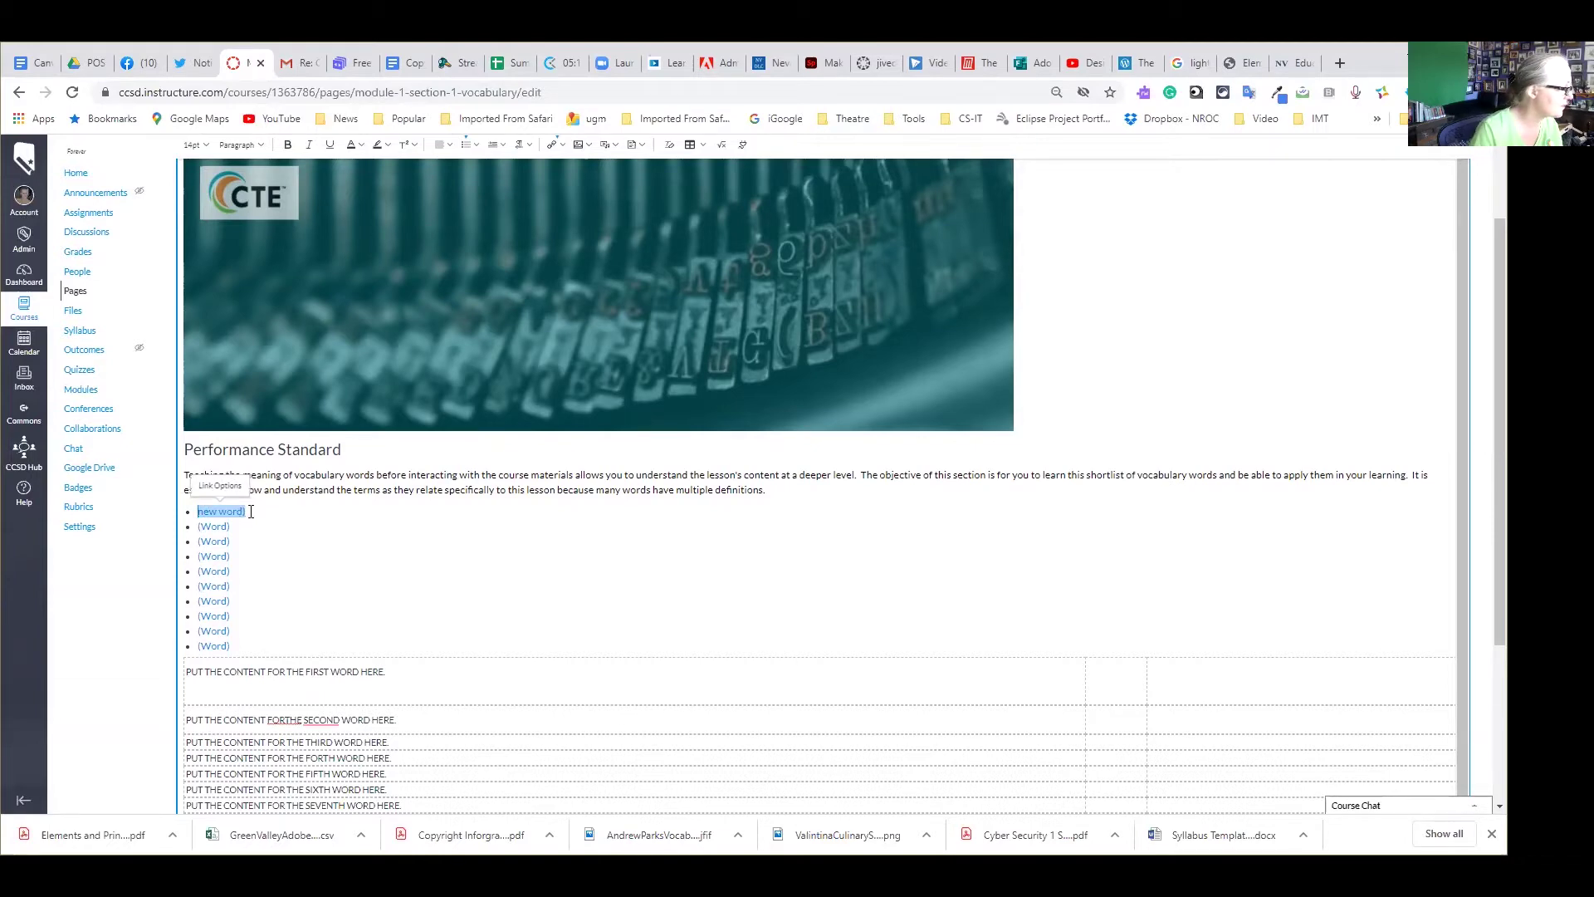
{"action": "key", "text": "BackSpace"}
{"action": "left_click", "coordinate": [354, 555]}
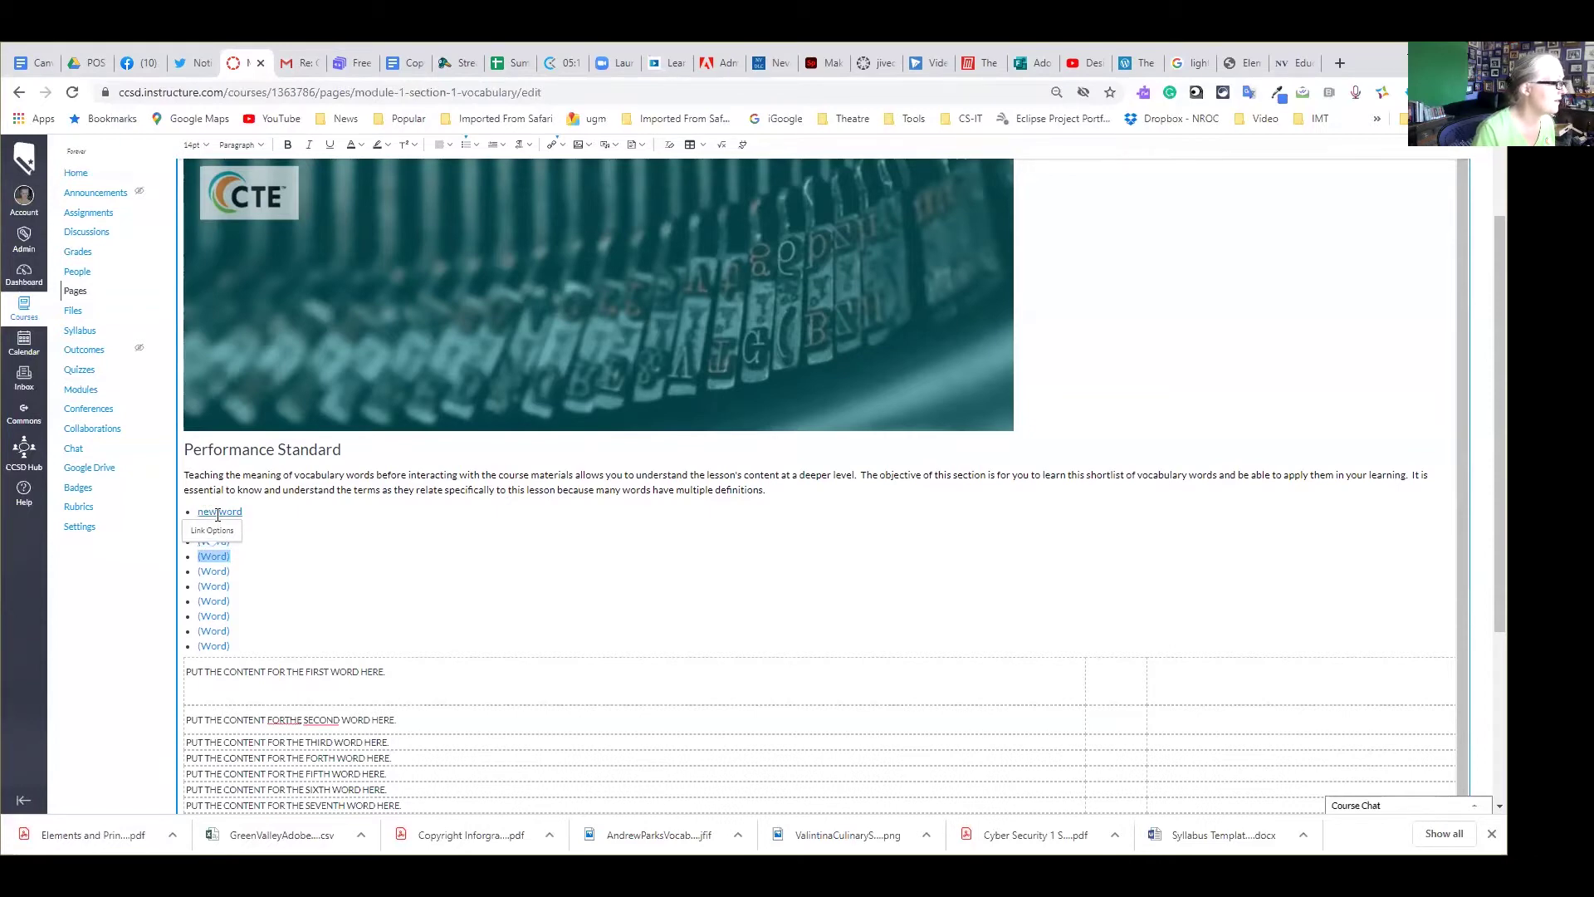
Correct "FORTHE" to "FOR THE" in the second word's placeholder row of the content table
{"action": "left_click", "coordinate": [227, 670]}
{"action": "scroll", "coordinate": [241, 631], "scroll_direction": "down", "scroll_amount": 3}
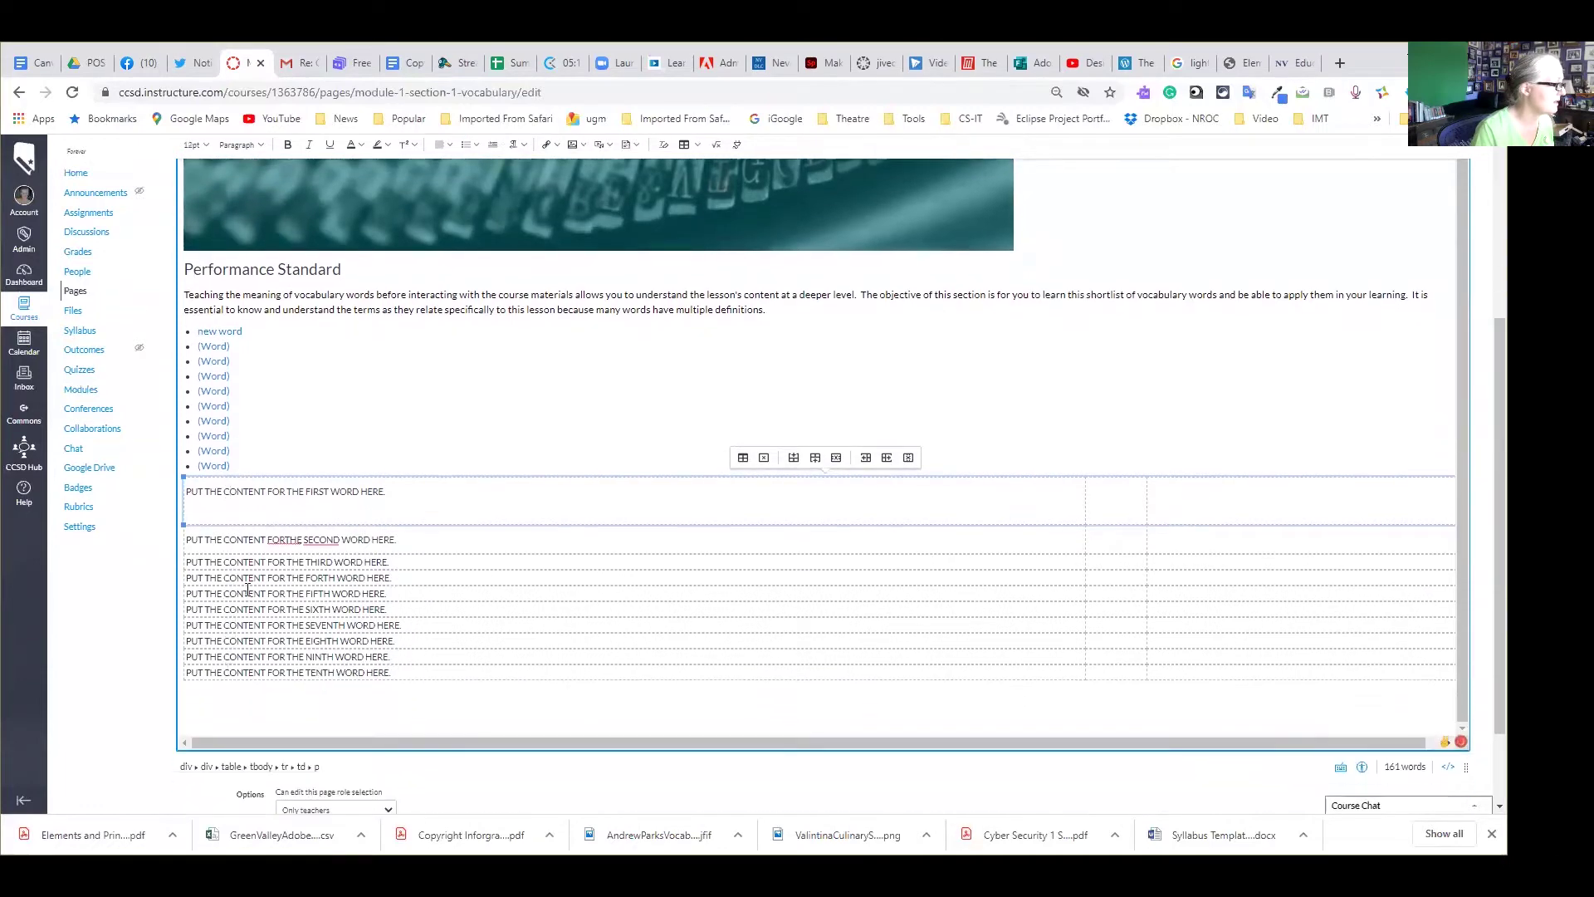
{"action": "left_click", "coordinate": [285, 541]}
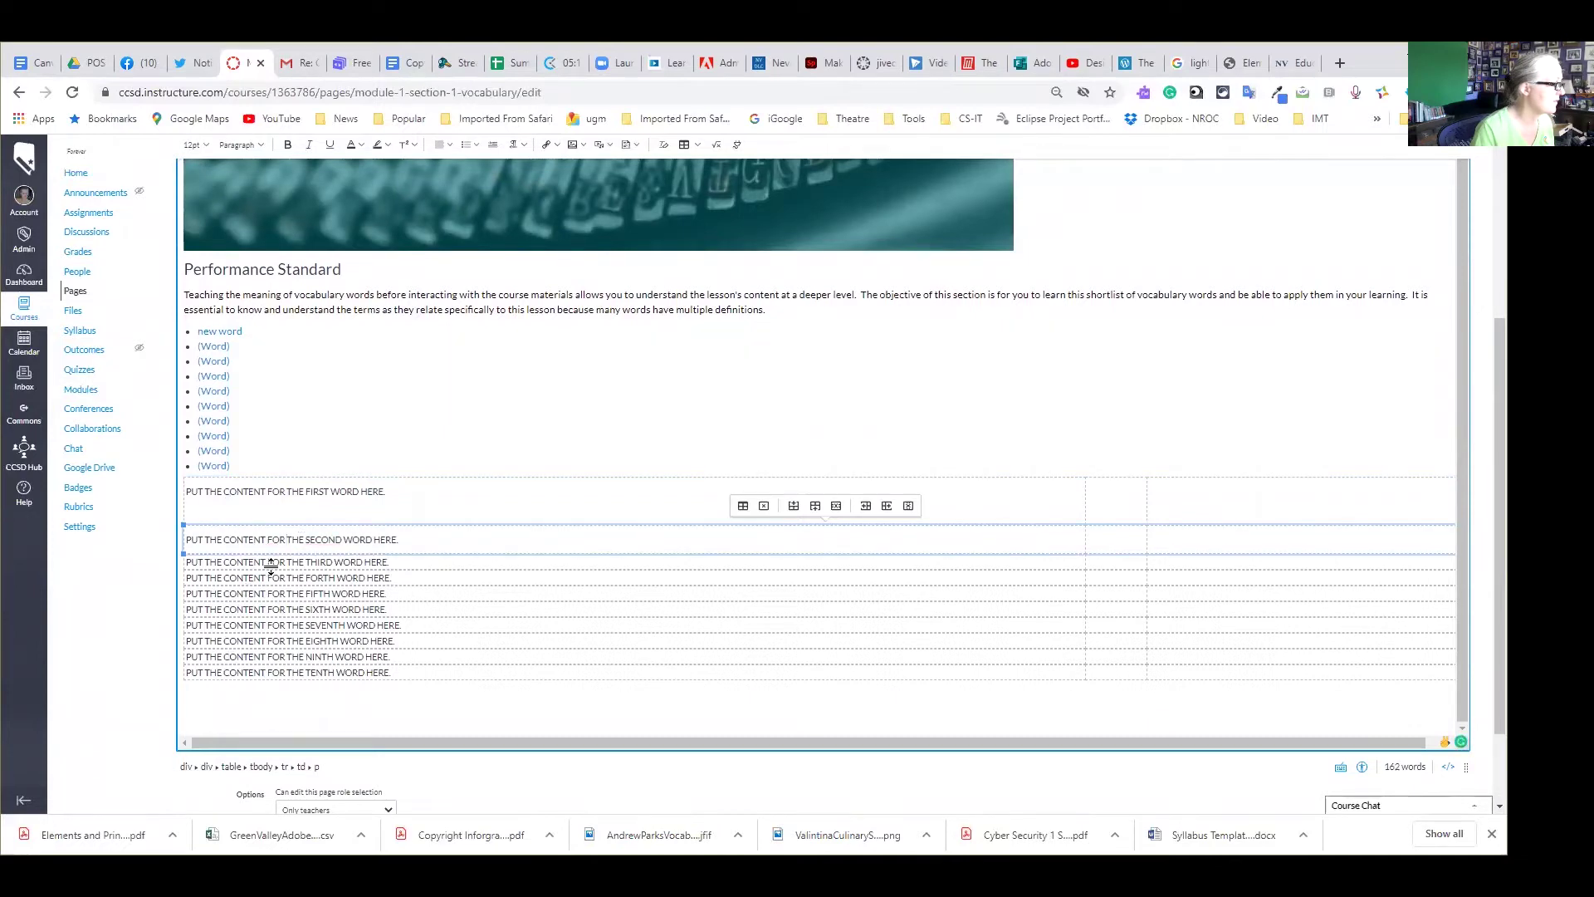
Add three blank lines below the placeholder text in both the third and the fourth word rows
{"action": "left_click", "coordinate": [408, 564]}
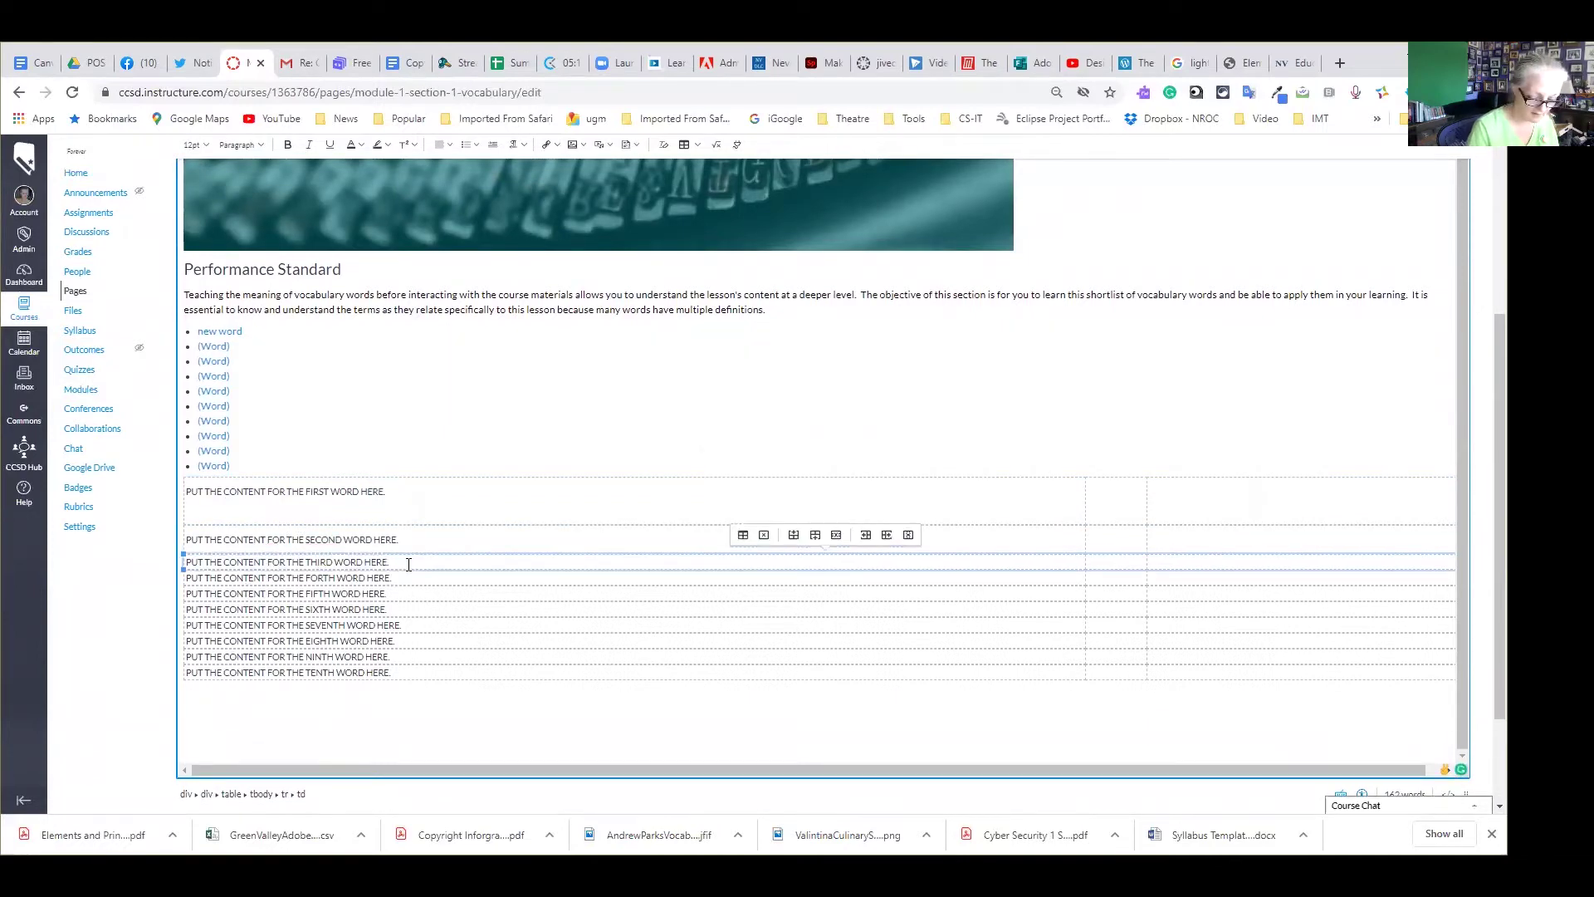
{"action": "key", "text": "Return"}
{"action": "key", "text": "Return"}
{"action": "key", "text": "Return"}
{"action": "left_click", "coordinate": [419, 646]}
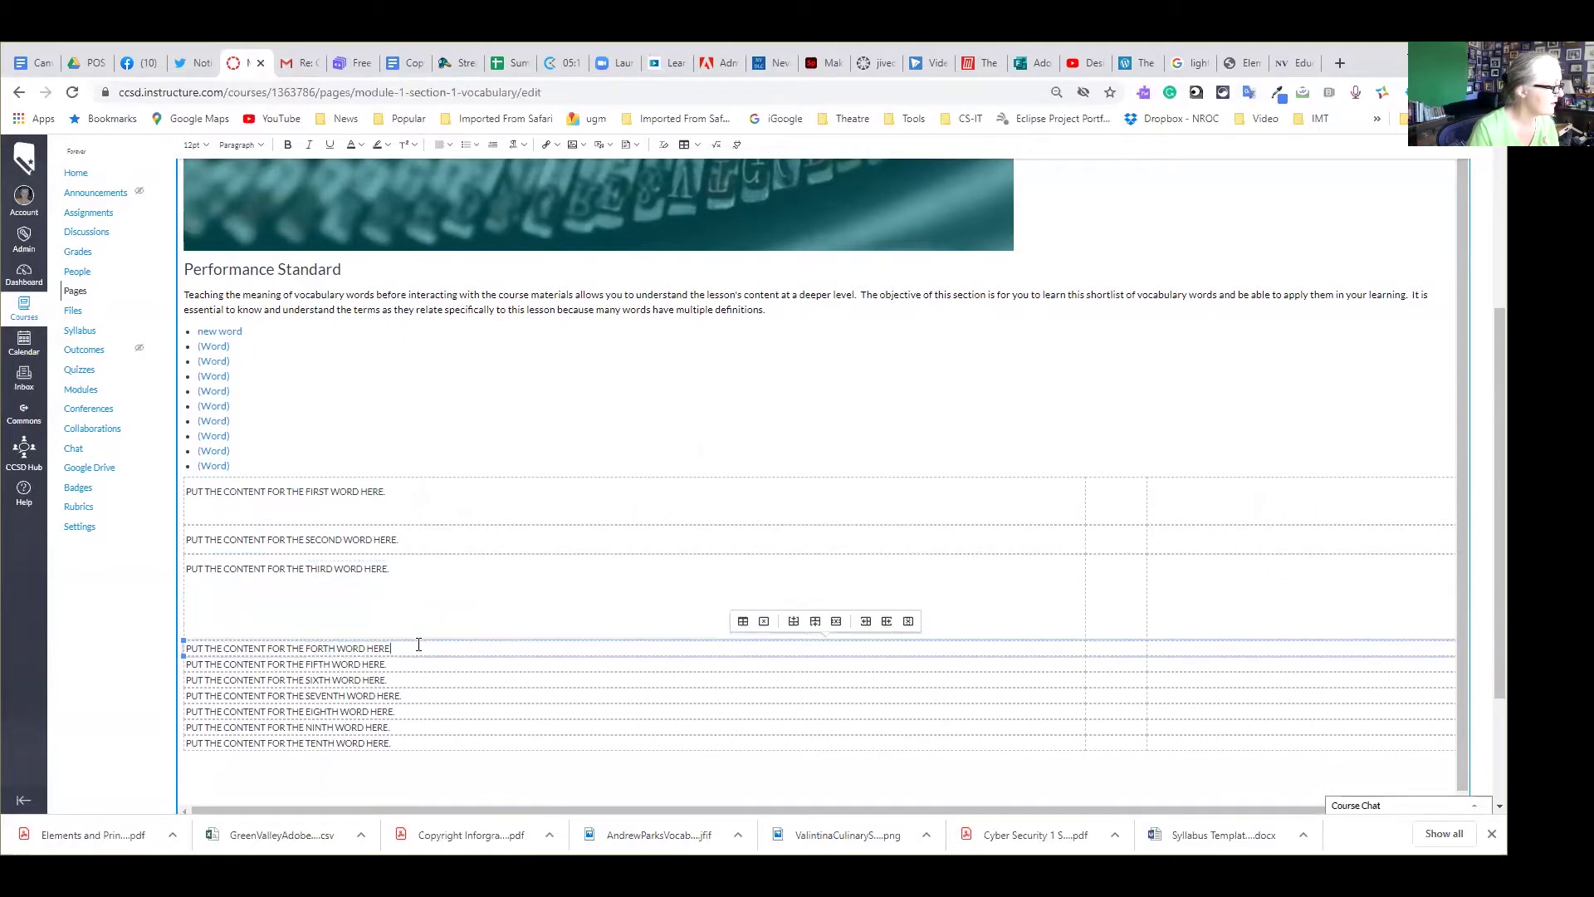
{"action": "key", "text": "Return"}
{"action": "key", "text": "Return"}
{"action": "key", "text": "Return"}
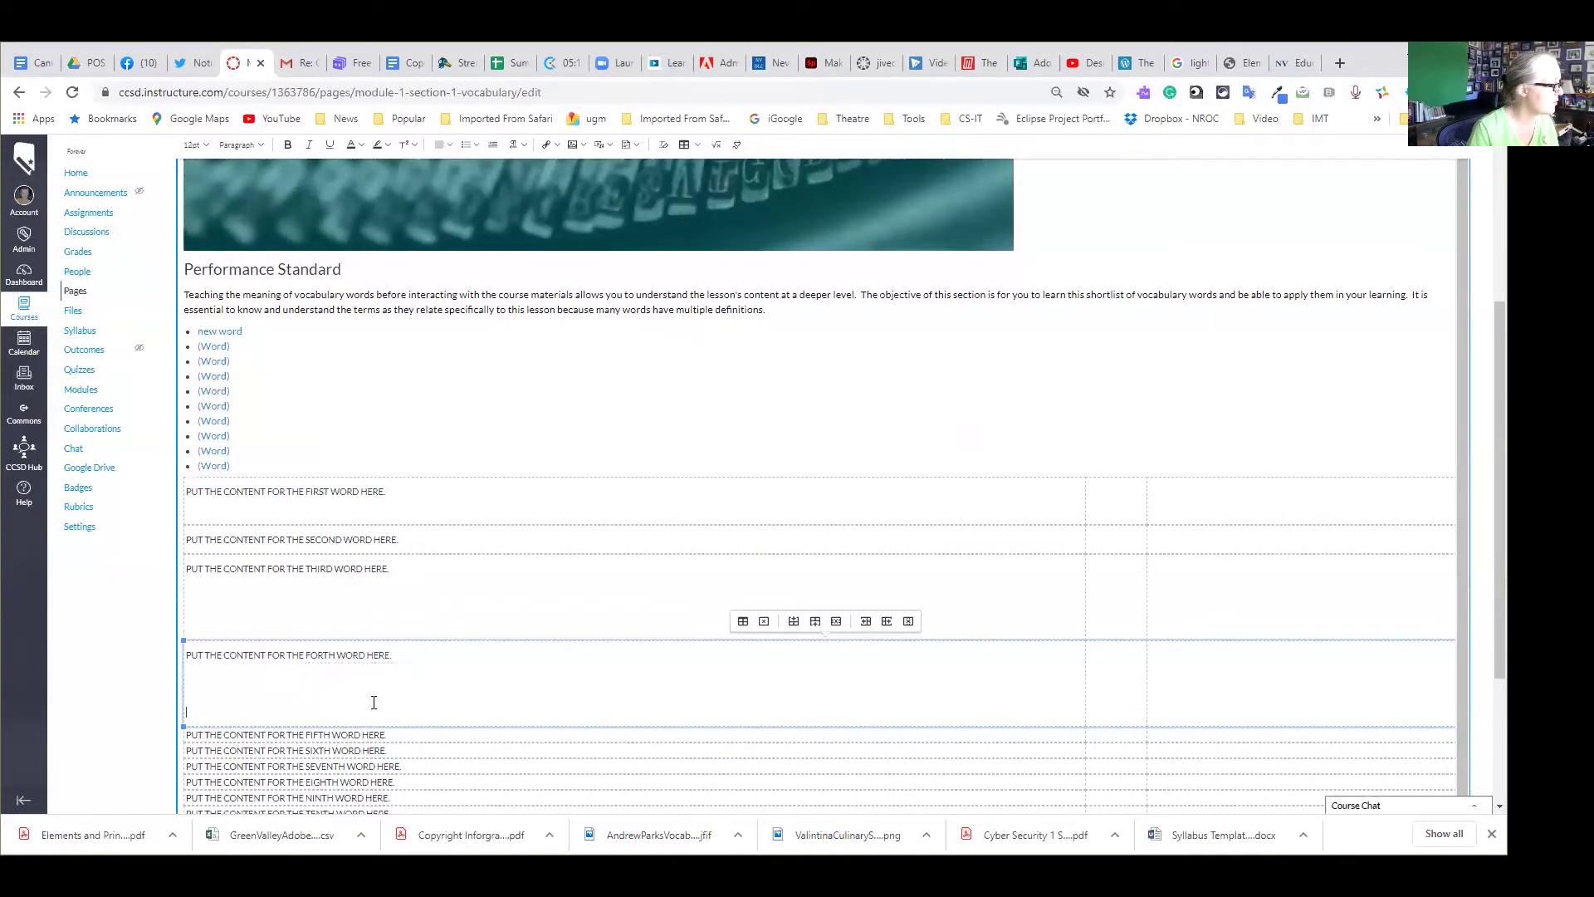
Add two blank lines below the fifth word's placeholder text and one below the second word's
{"action": "left_click", "coordinate": [410, 739]}
{"action": "key", "text": "Return"}
{"action": "key", "text": "Return"}
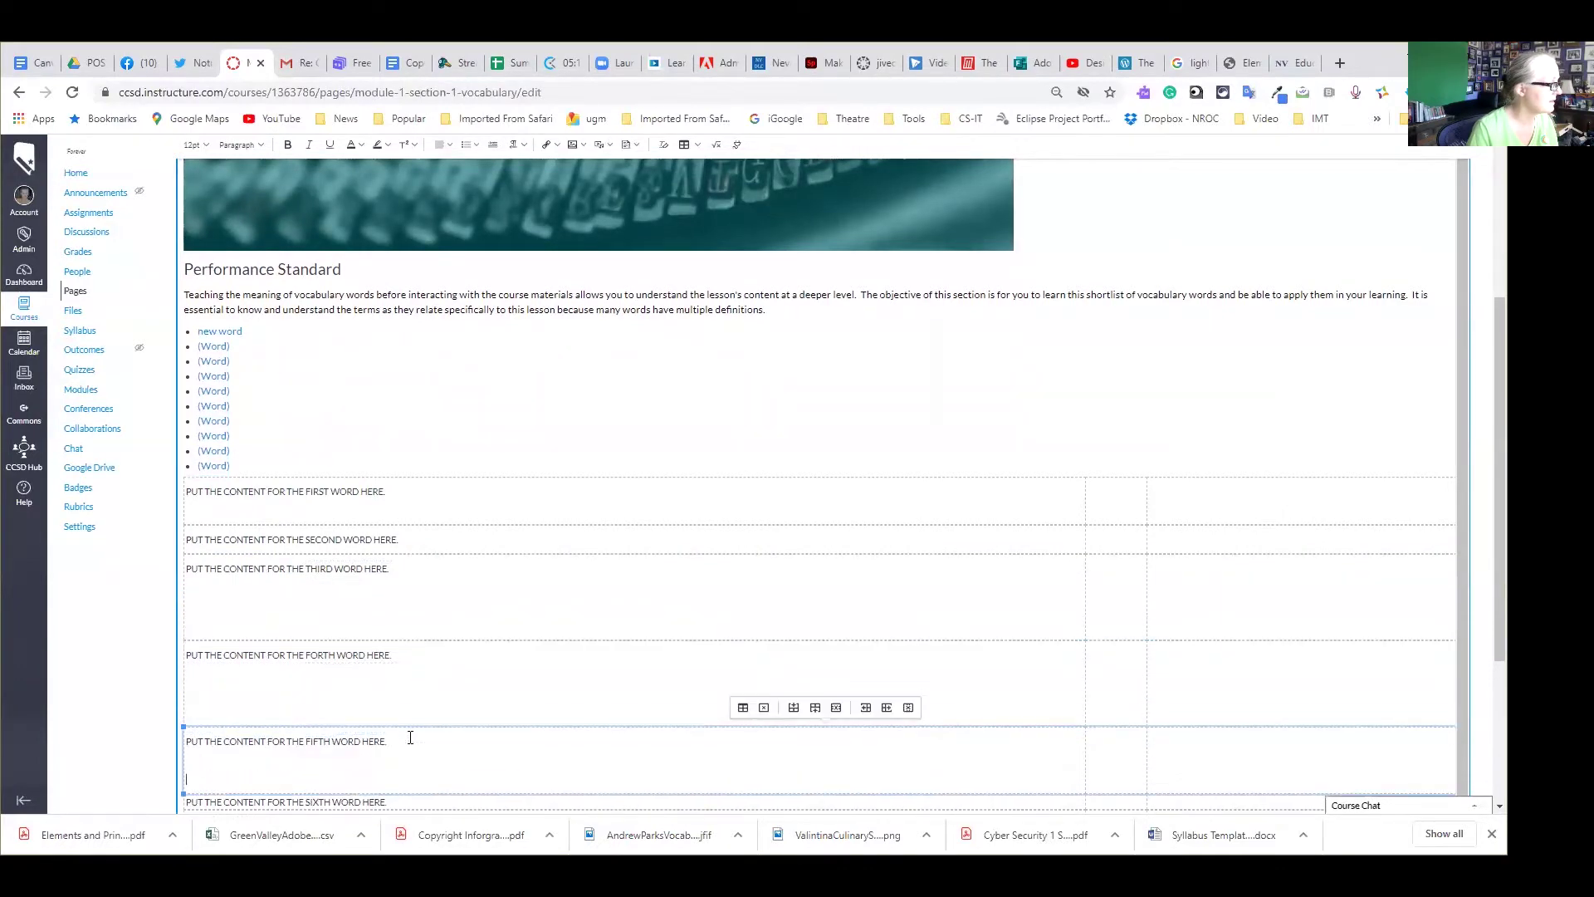
{"action": "left_click", "coordinate": [603, 538]}
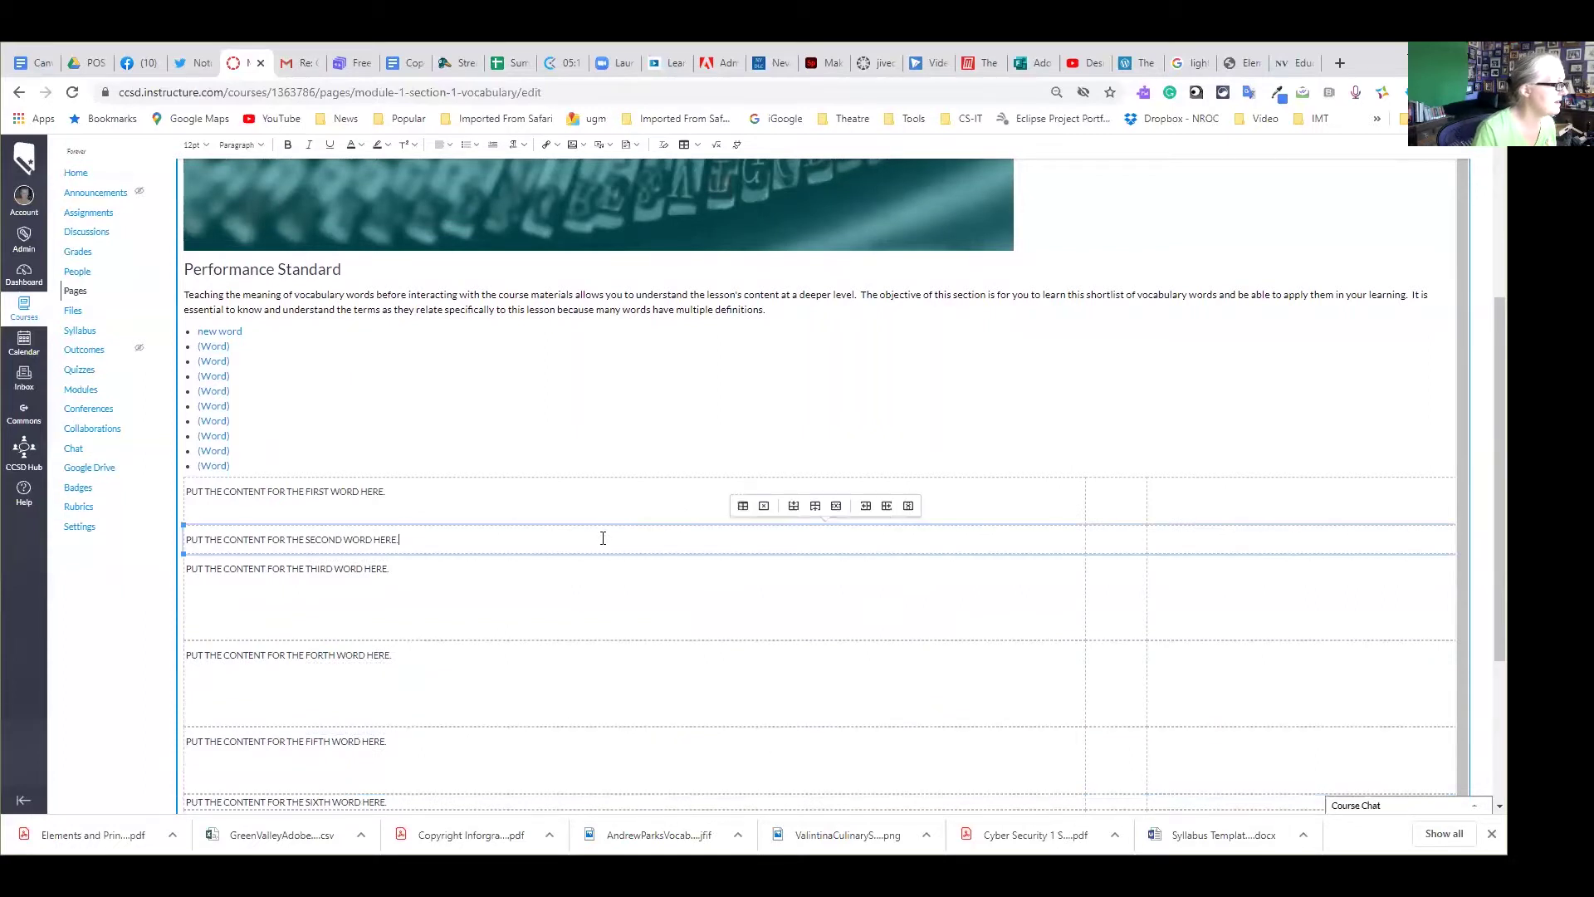
{"action": "key", "text": "Return"}
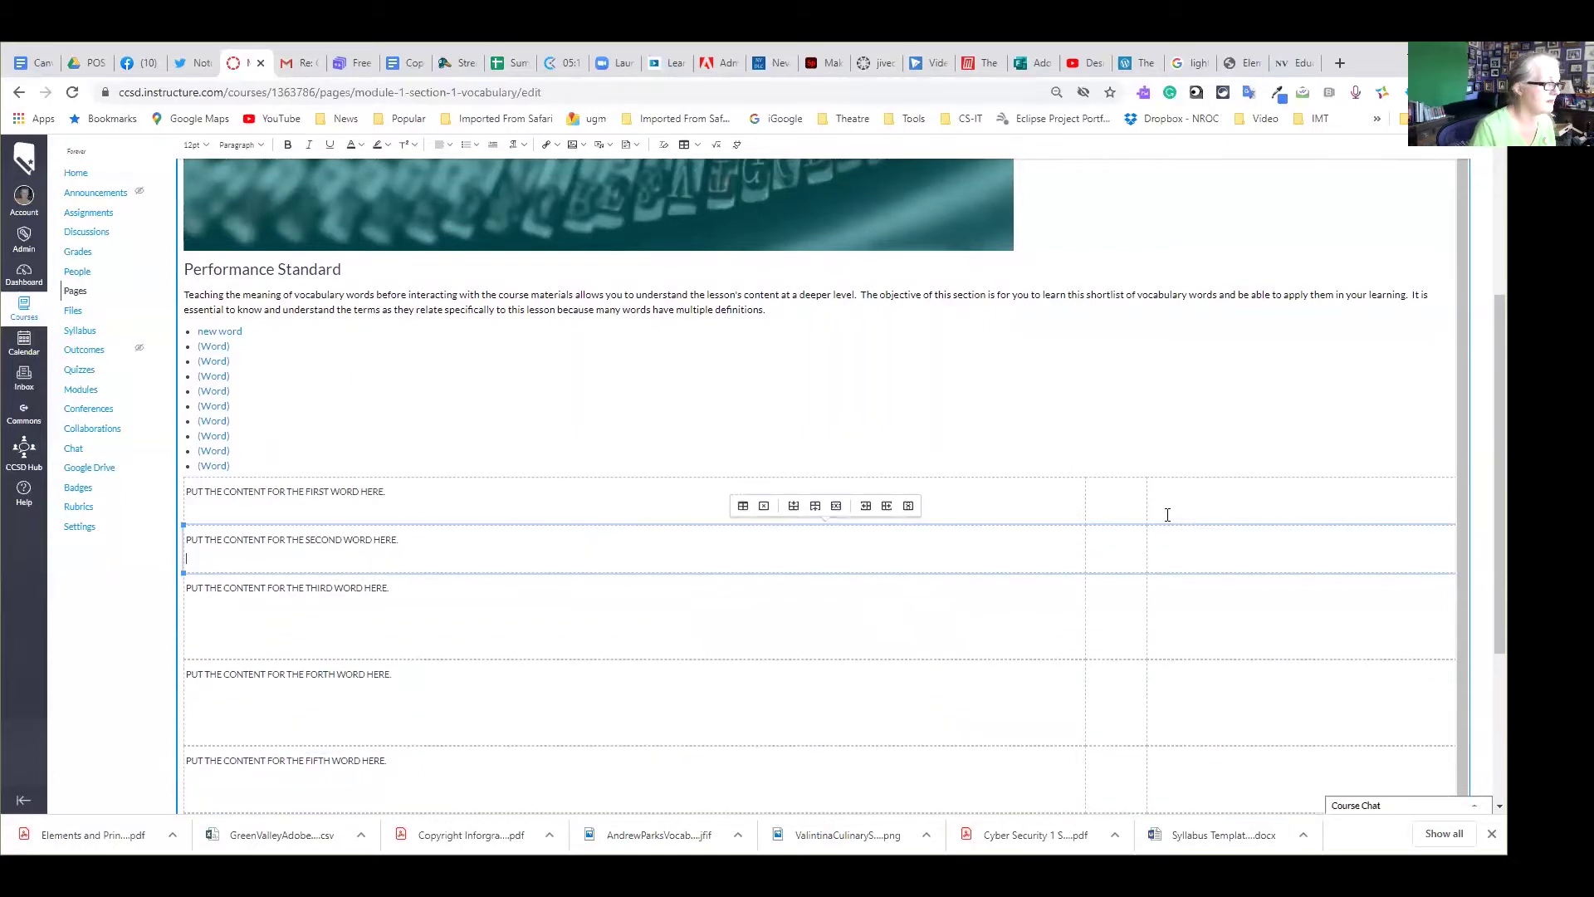
Place the cursor in the last column of the first word's row, and leave the page editor without saving
{"action": "left_click", "coordinate": [1169, 509]}
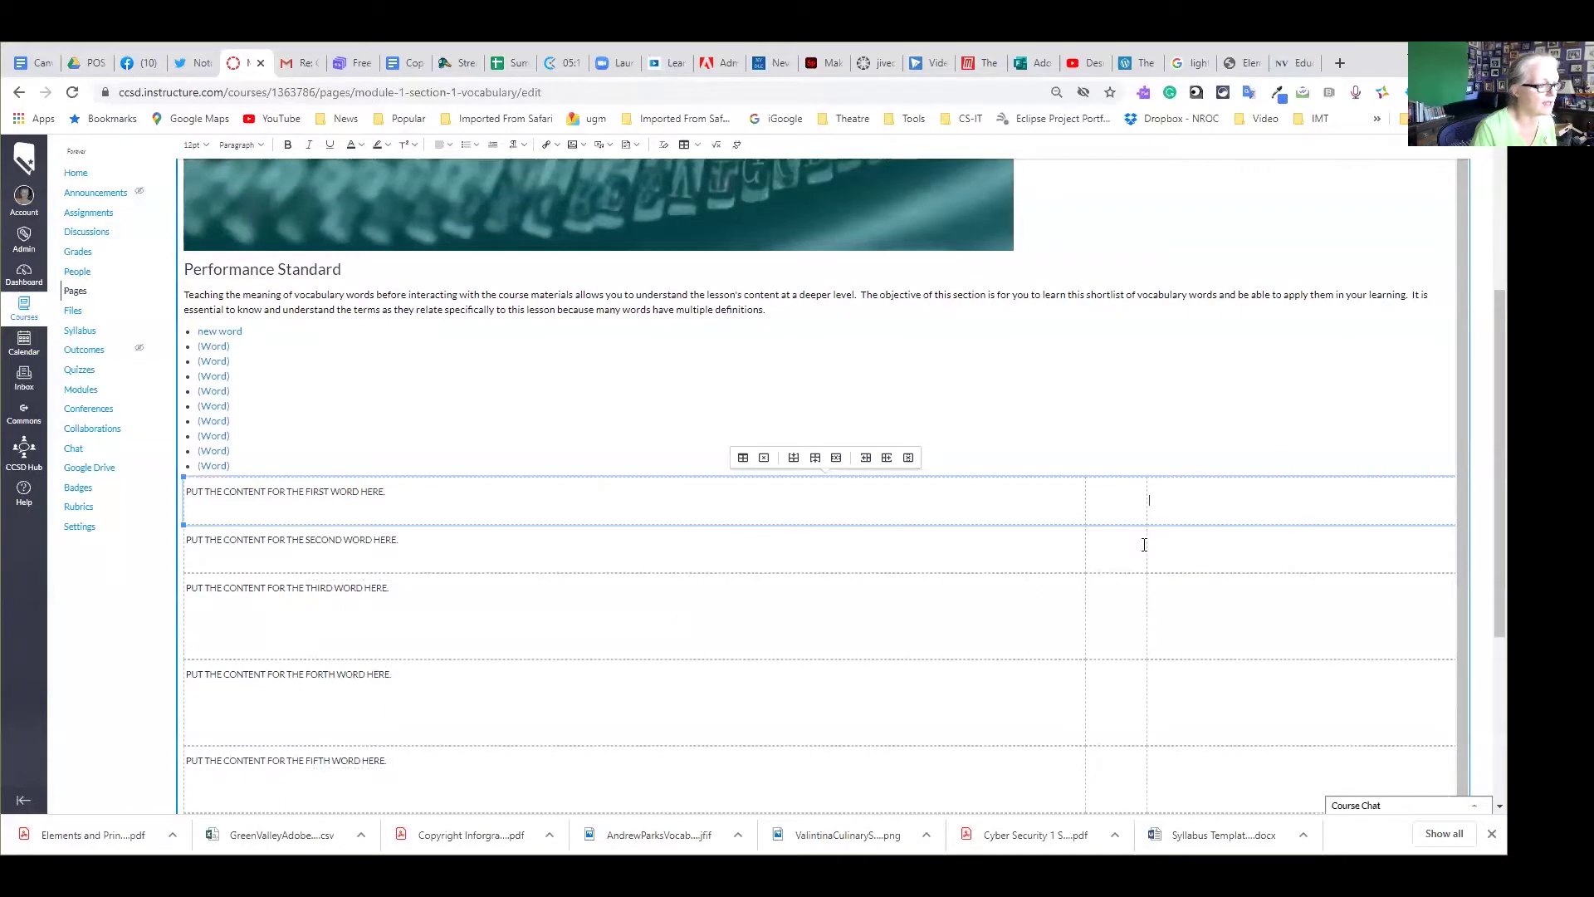
{"action": "left_click", "coordinate": [1147, 496]}
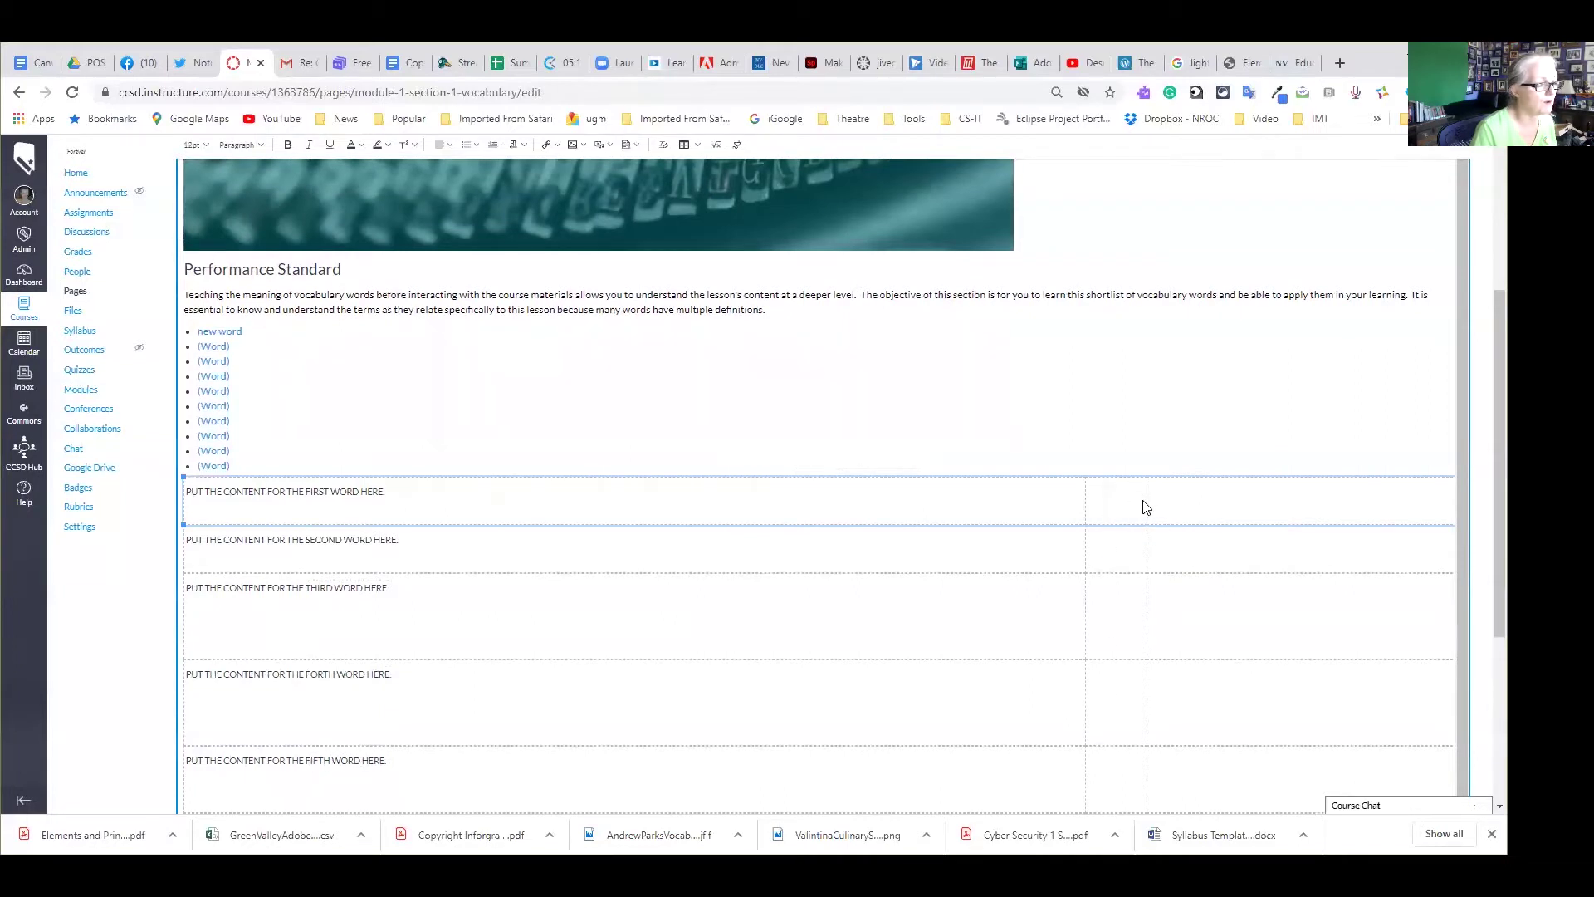
{"action": "left_click", "coordinate": [1139, 503]}
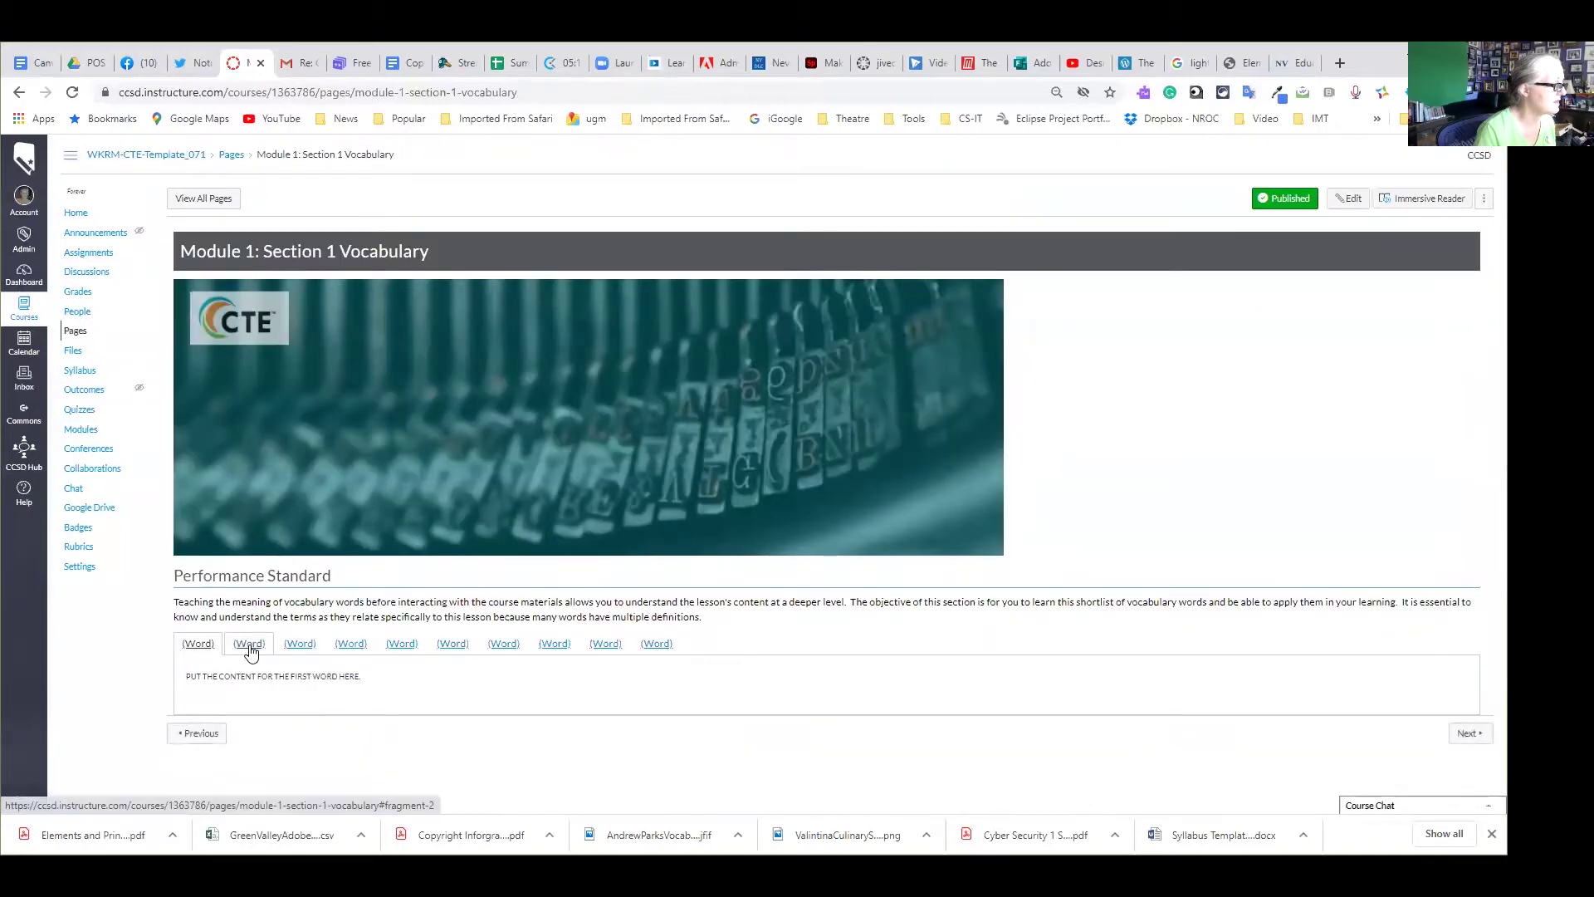
Examine the placeholder content of several word tabs on the vocabulary page, from the second through the seventh
{"action": "left_click", "coordinate": [247, 645]}
{"action": "left_click", "coordinate": [351, 646]}
{"action": "left_click", "coordinate": [402, 645]}
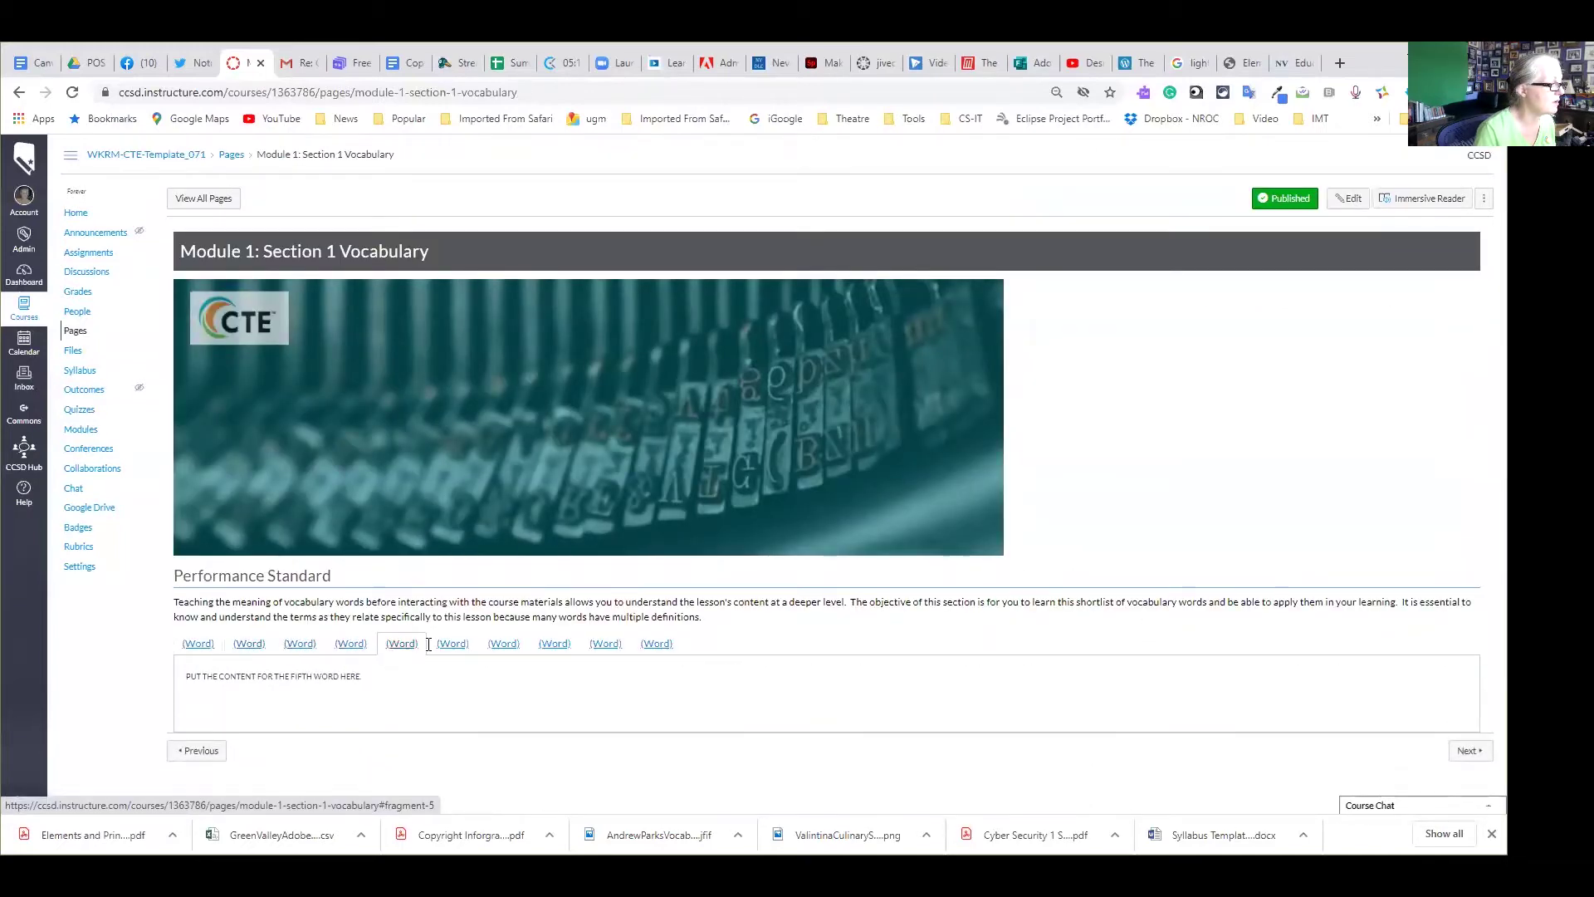
{"action": "left_click", "coordinate": [467, 645]}
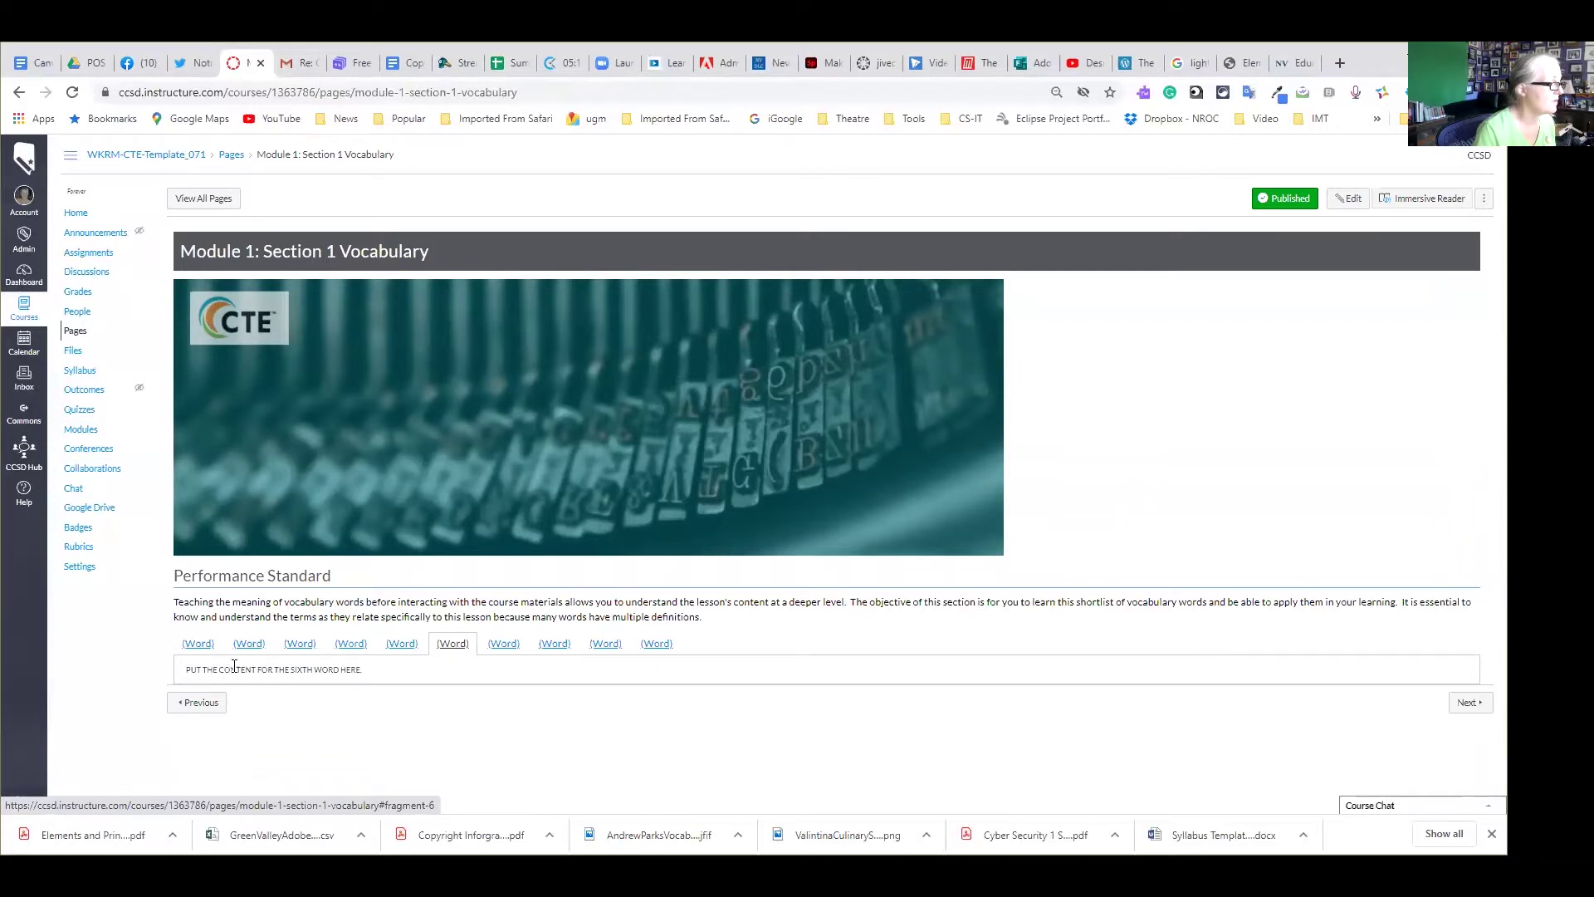
{"action": "left_click", "coordinate": [249, 644]}
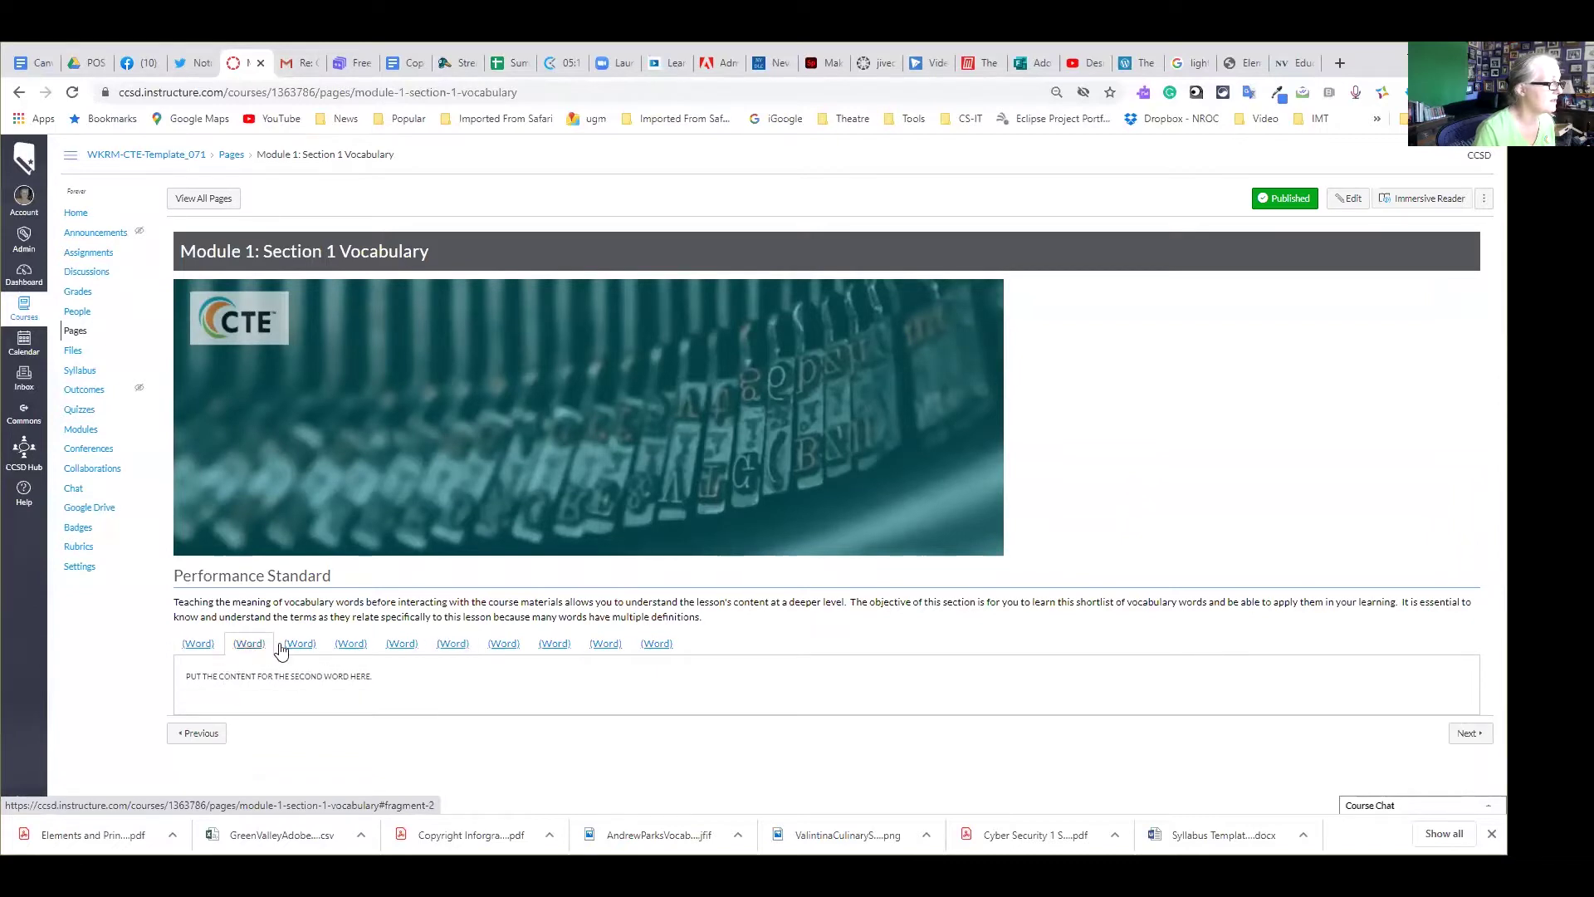
{"action": "left_click", "coordinate": [353, 644]}
{"action": "left_click", "coordinate": [404, 644]}
{"action": "left_click", "coordinate": [448, 653]}
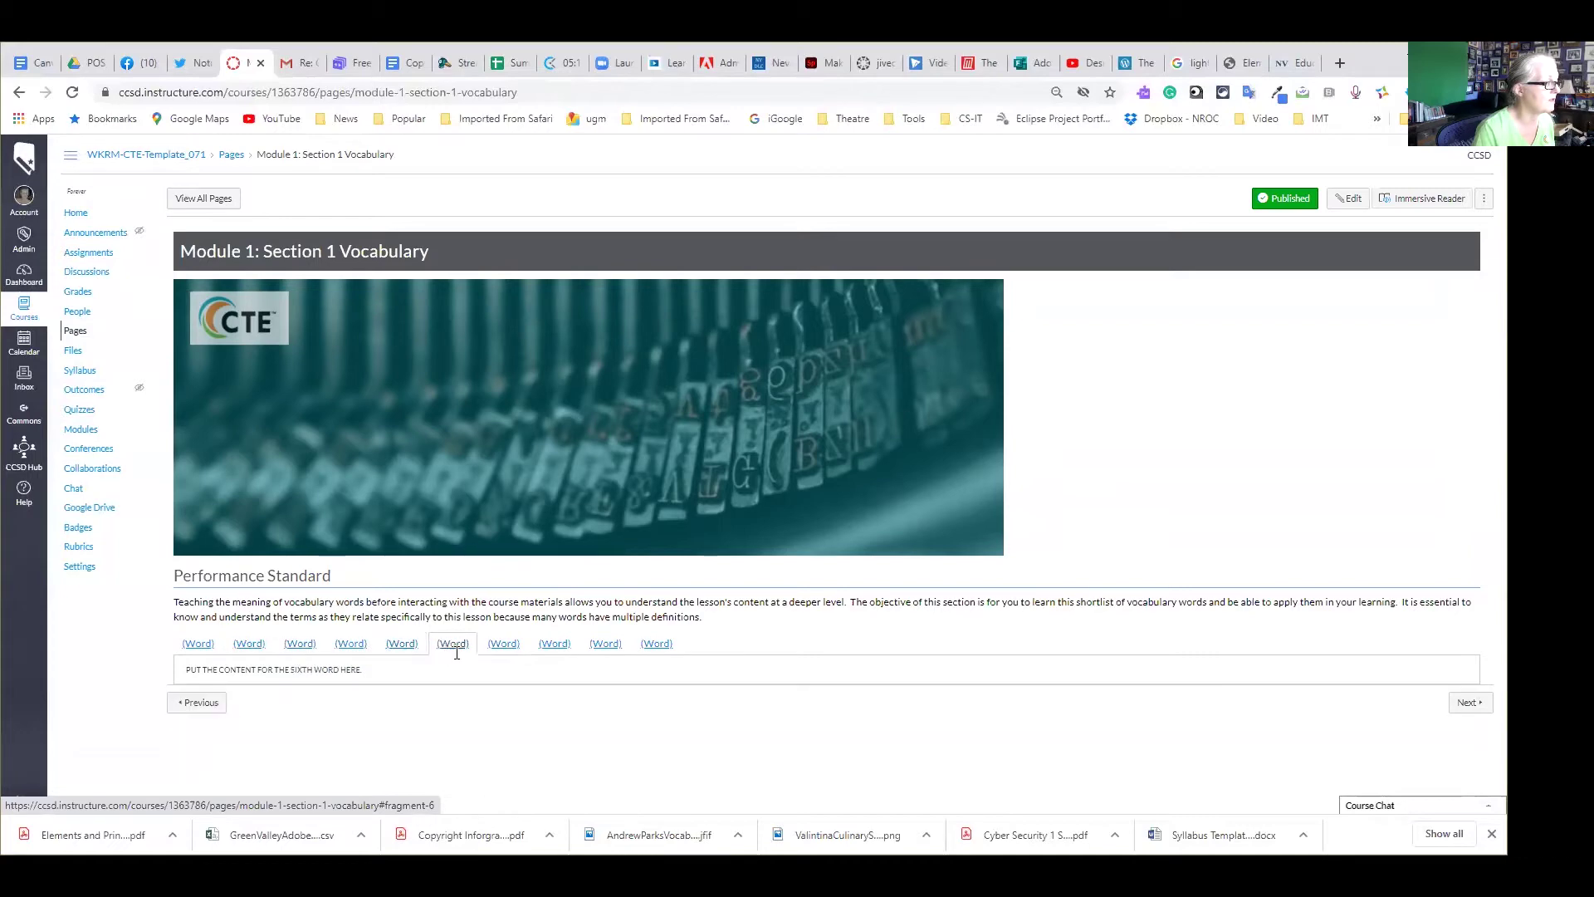
{"action": "left_click", "coordinate": [498, 653]}
Open the Your Program of Study page for editing and enlarge the content editor
{"action": "key", "text": "alt+Left"}
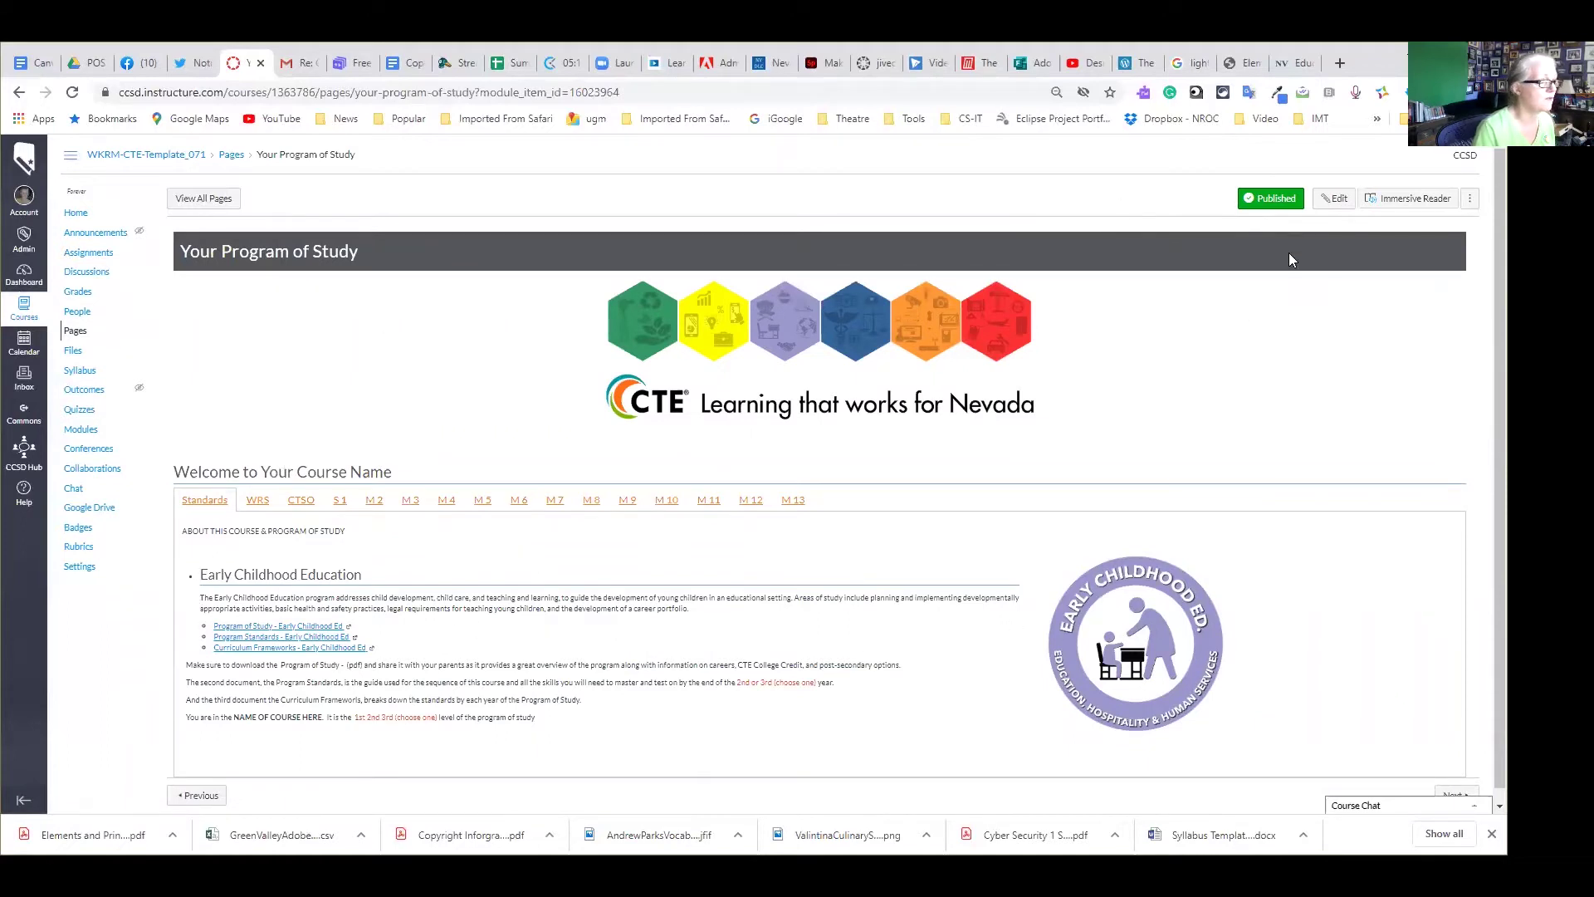
{"action": "left_click", "coordinate": [1337, 197]}
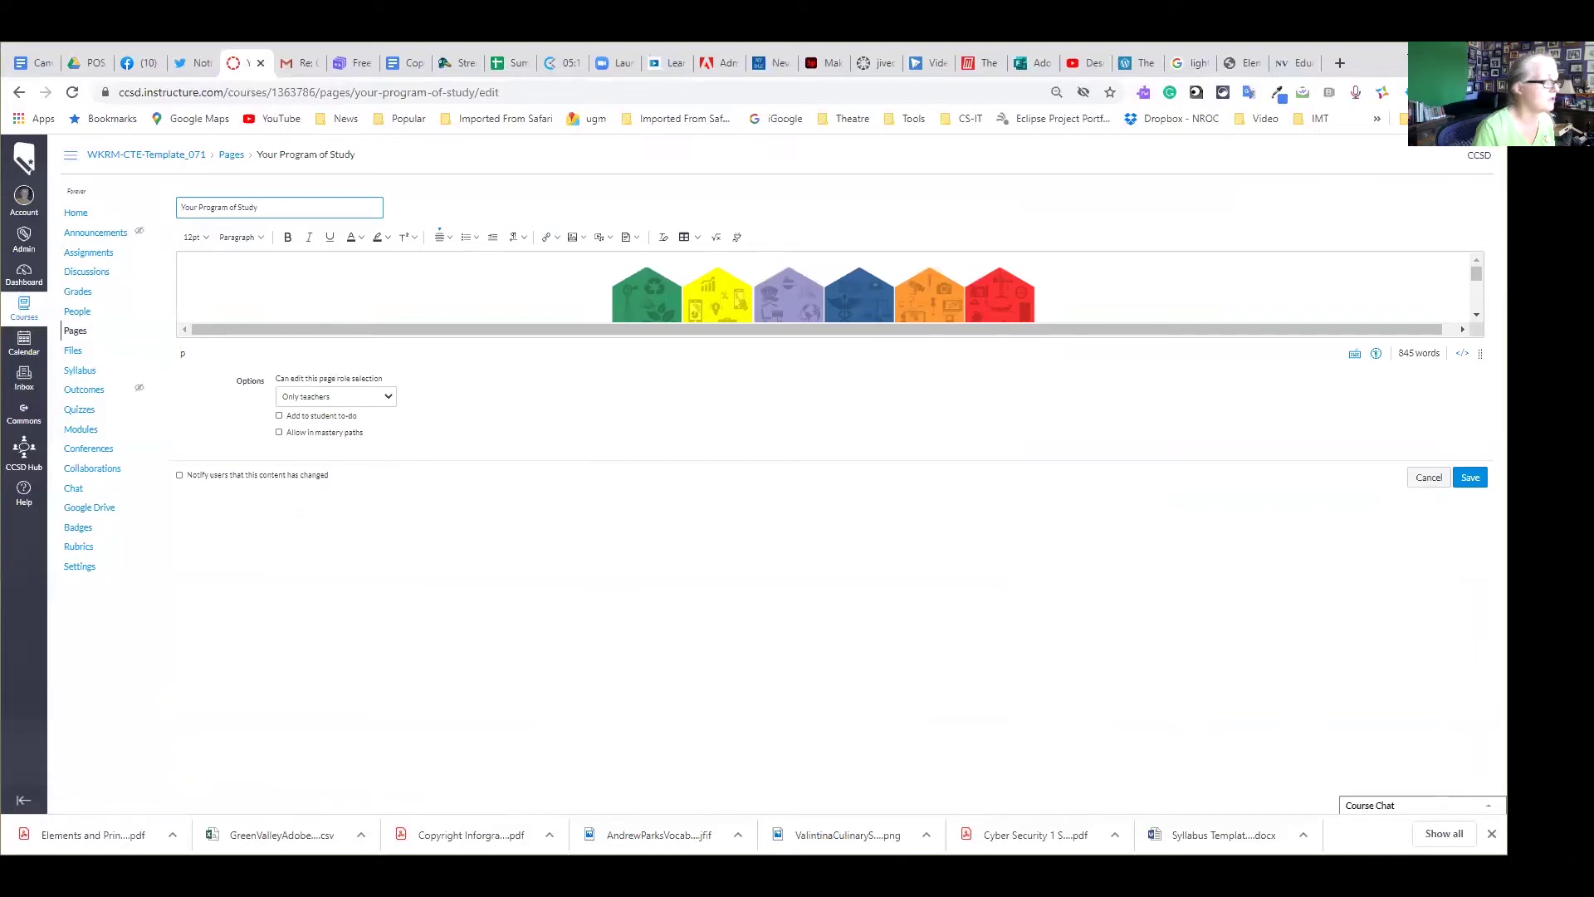
{"action": "left_click_drag", "start_coordinate": [1480, 353], "coordinate": [1455, 745]}
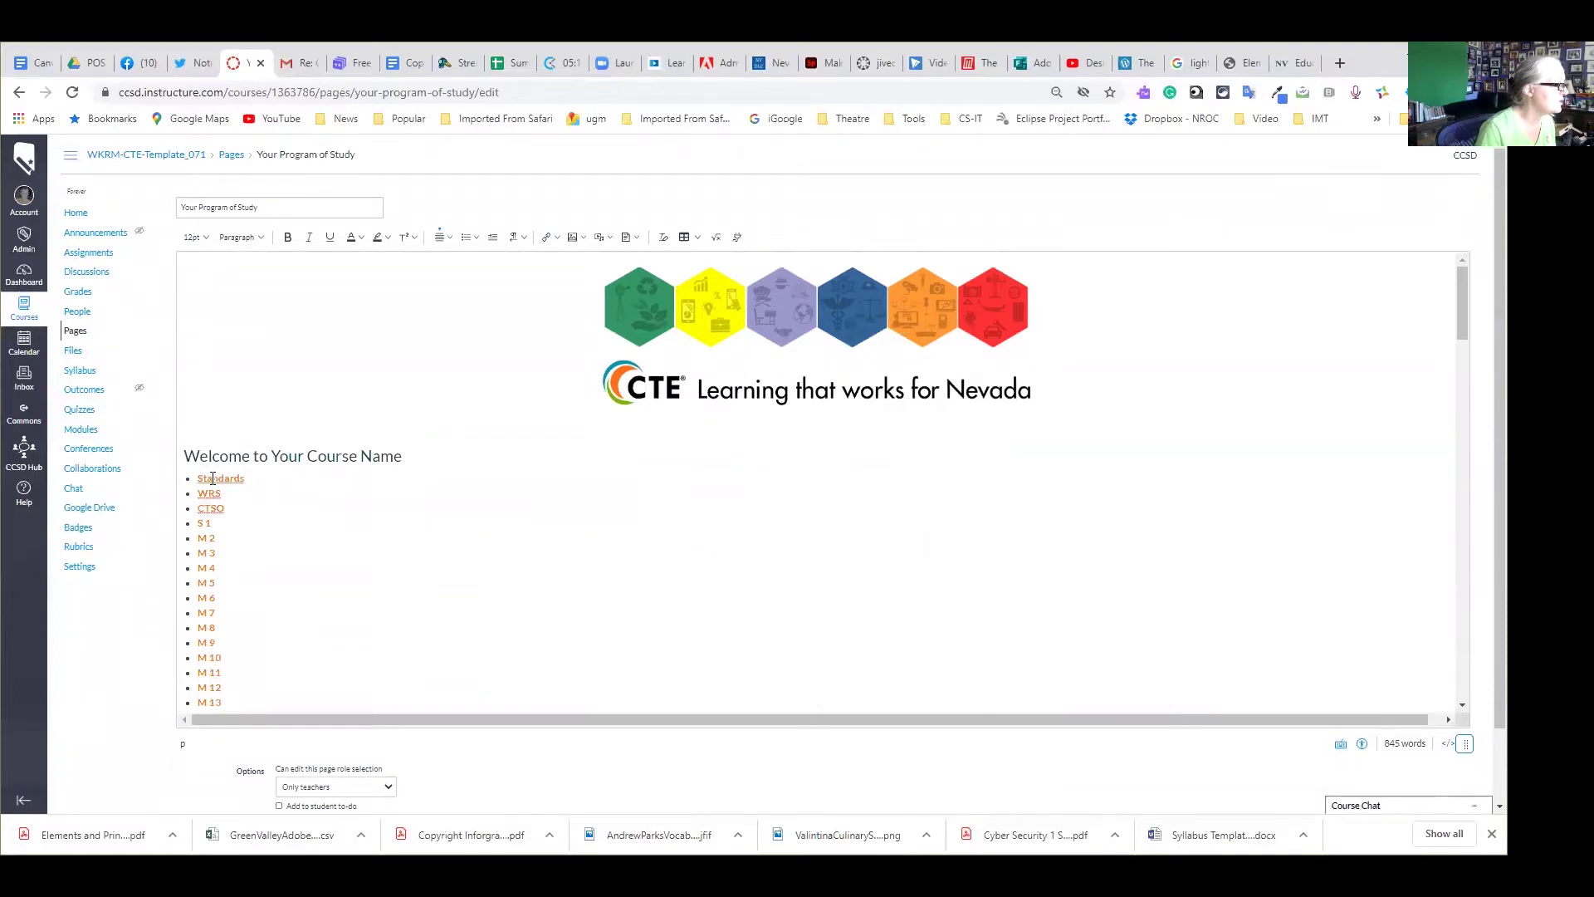
Change the "S 1" item in the course's tab list to "M1"
{"action": "left_click_drag", "start_coordinate": [204, 480], "coordinate": [233, 480]}
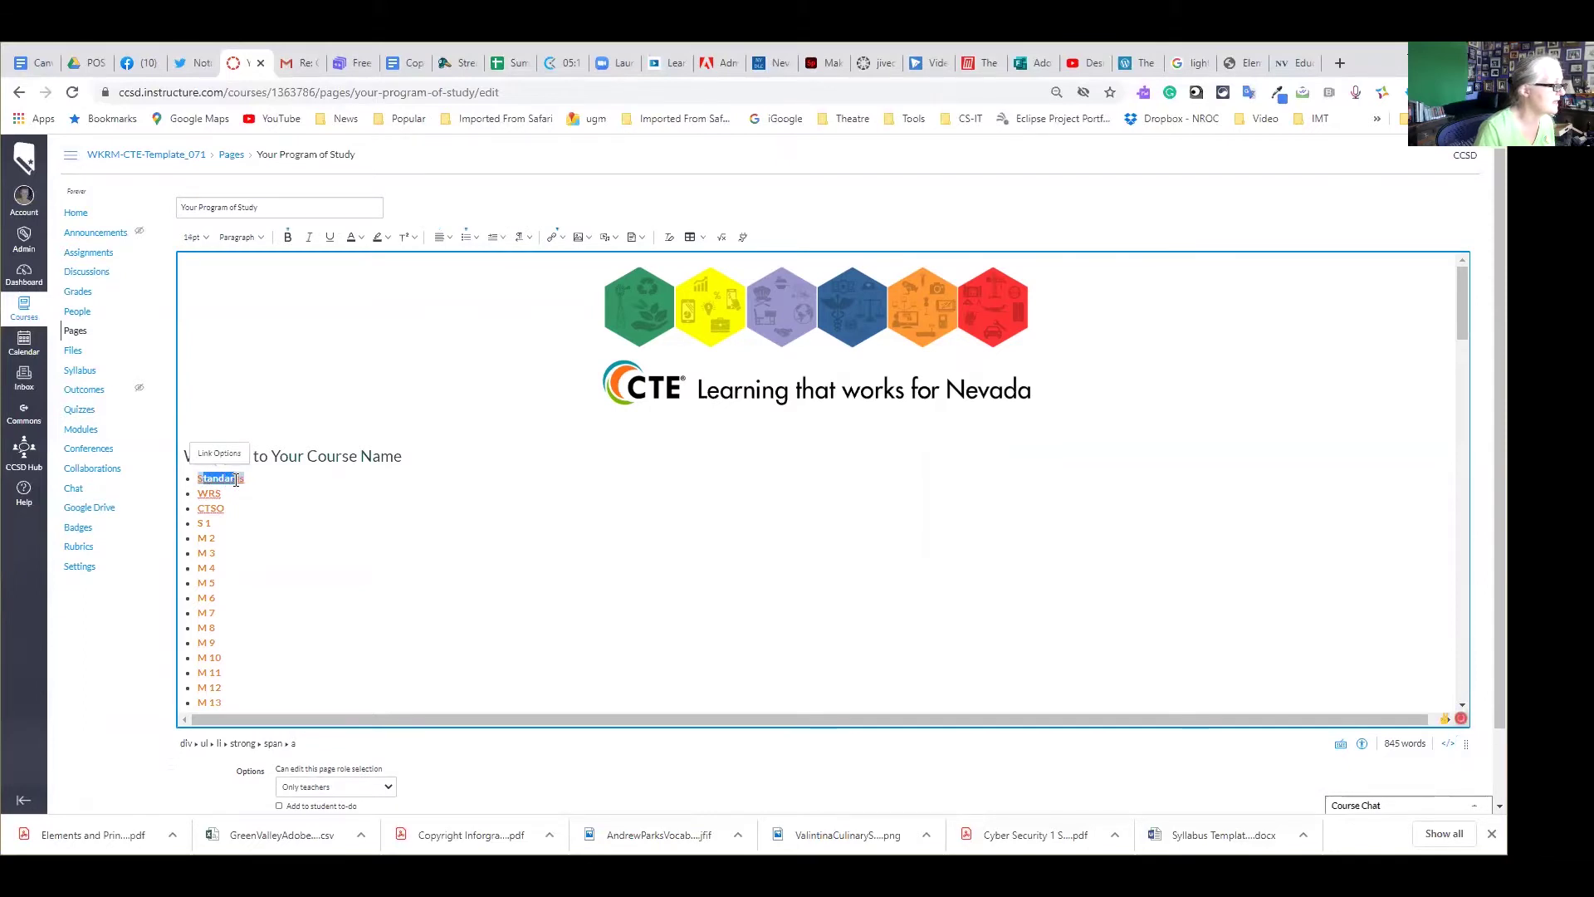
{"action": "left_click", "coordinate": [210, 524]}
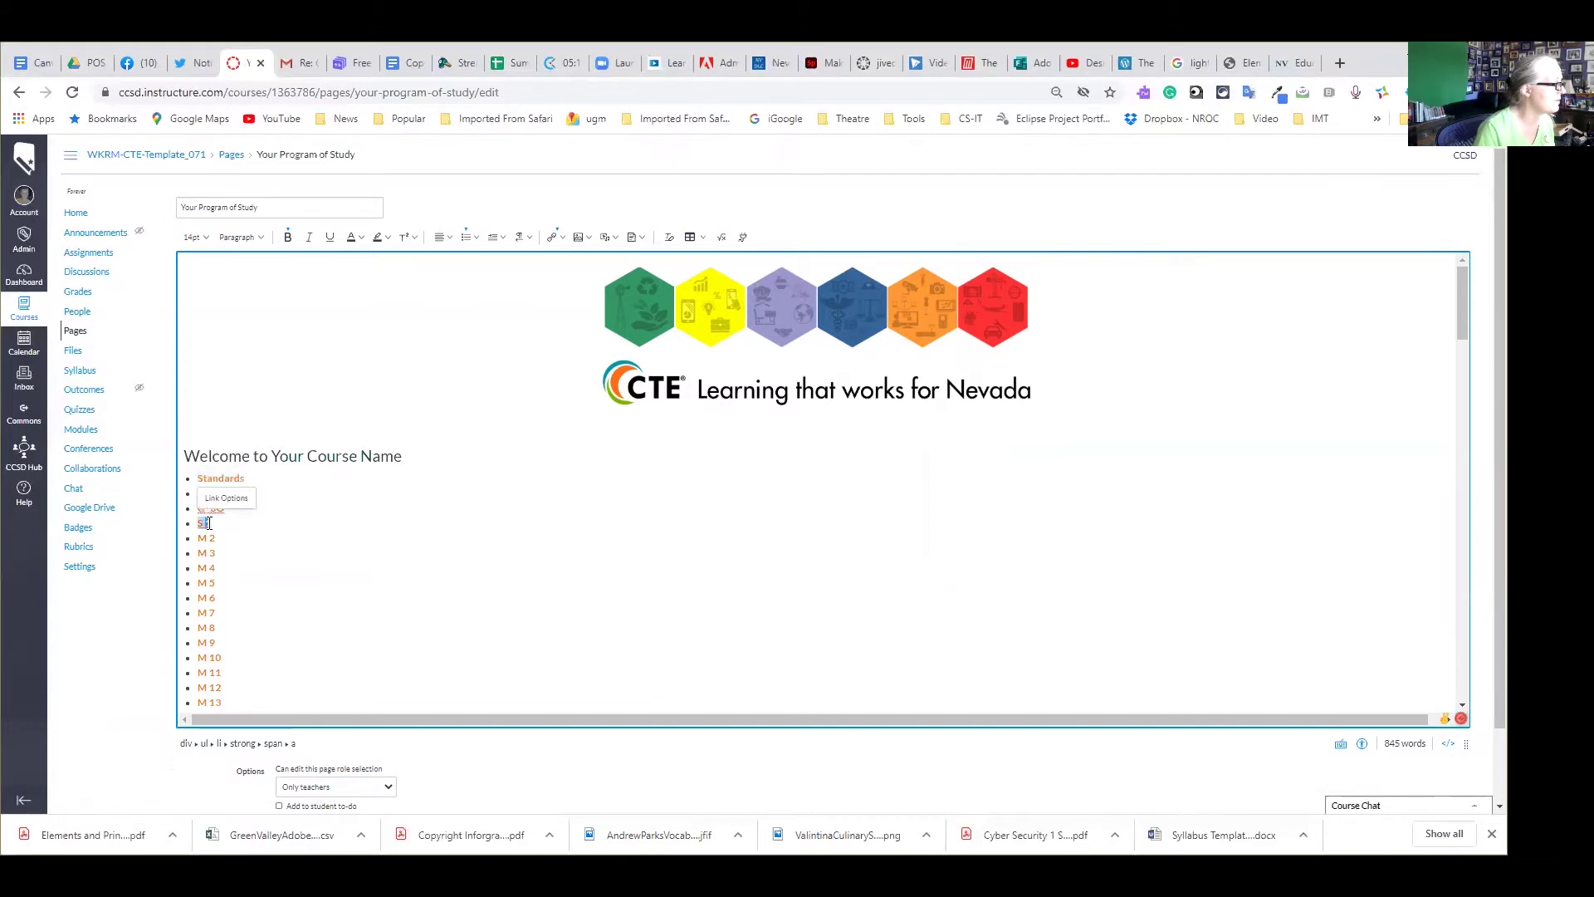
{"action": "left_click_drag", "start_coordinate": [211, 524], "coordinate": [197, 523]}
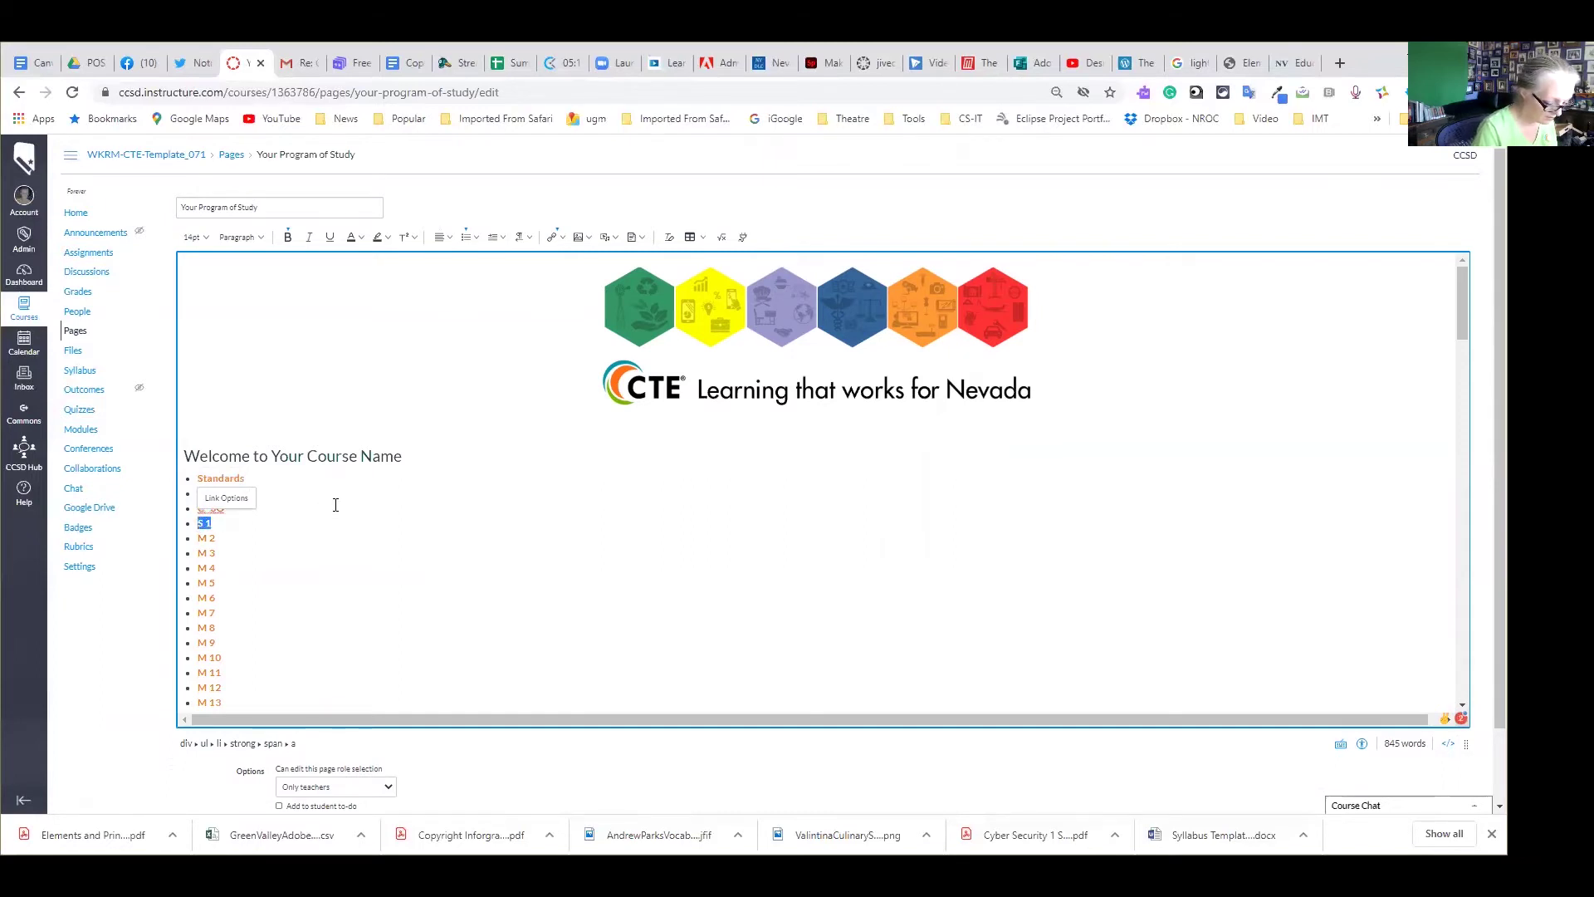
{"action": "type", "text": "M1"}
{"action": "left_click", "coordinate": [207, 583]}
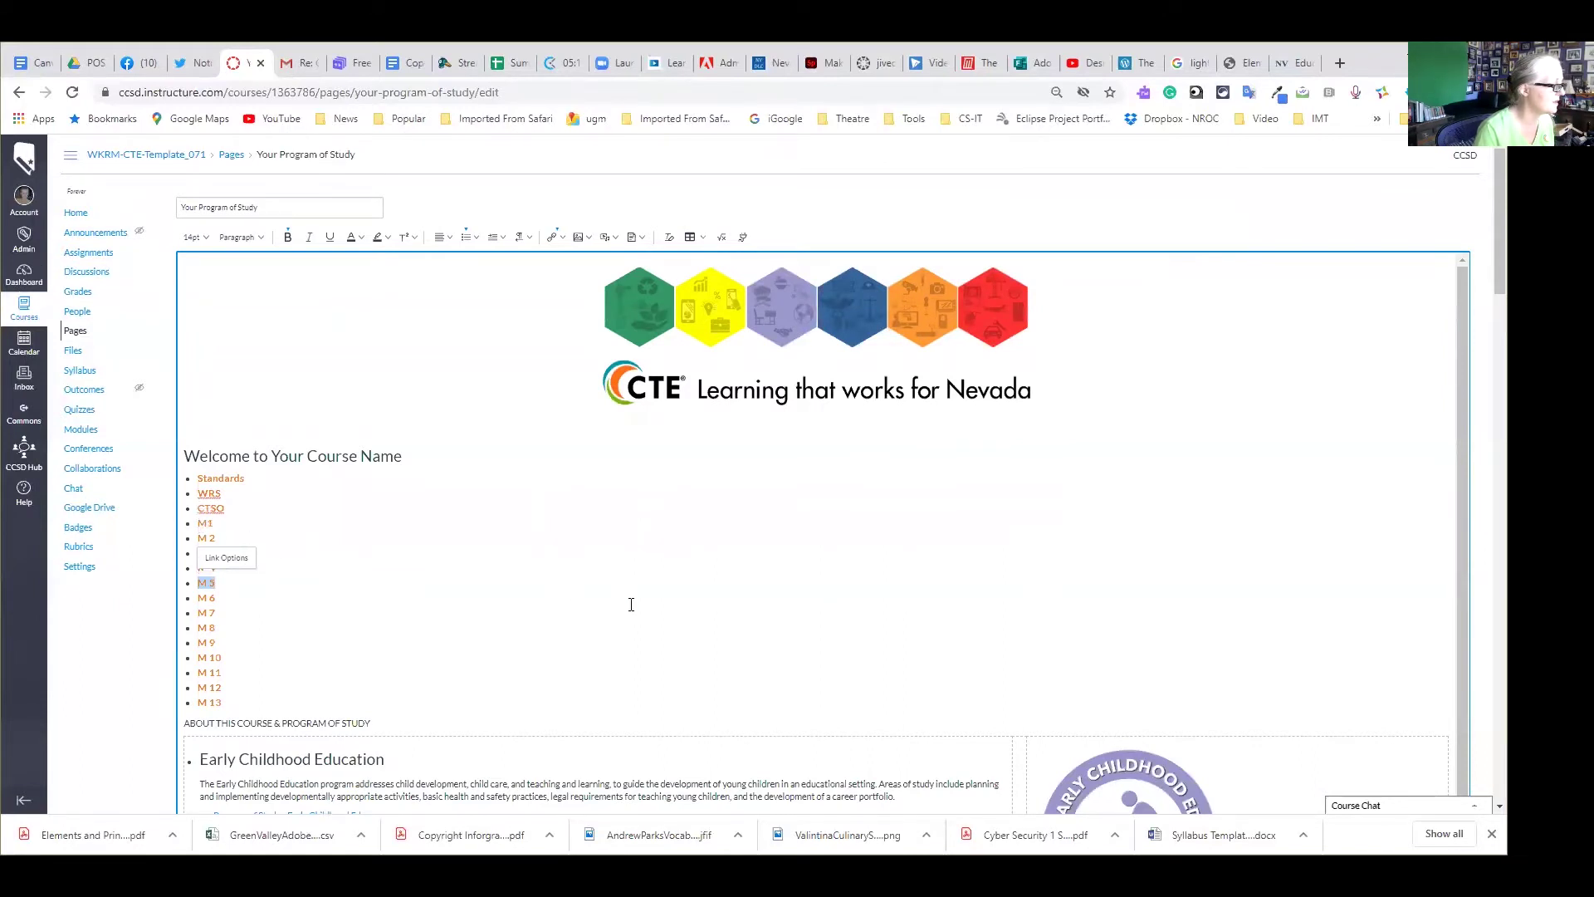
Review the Early Childhood Education section of the page, and switch to the Nevada Department of Education website showing that program
{"action": "scroll", "coordinate": [631, 605], "scroll_direction": "down", "scroll_amount": 1}
{"action": "left_click", "coordinate": [477, 739]}
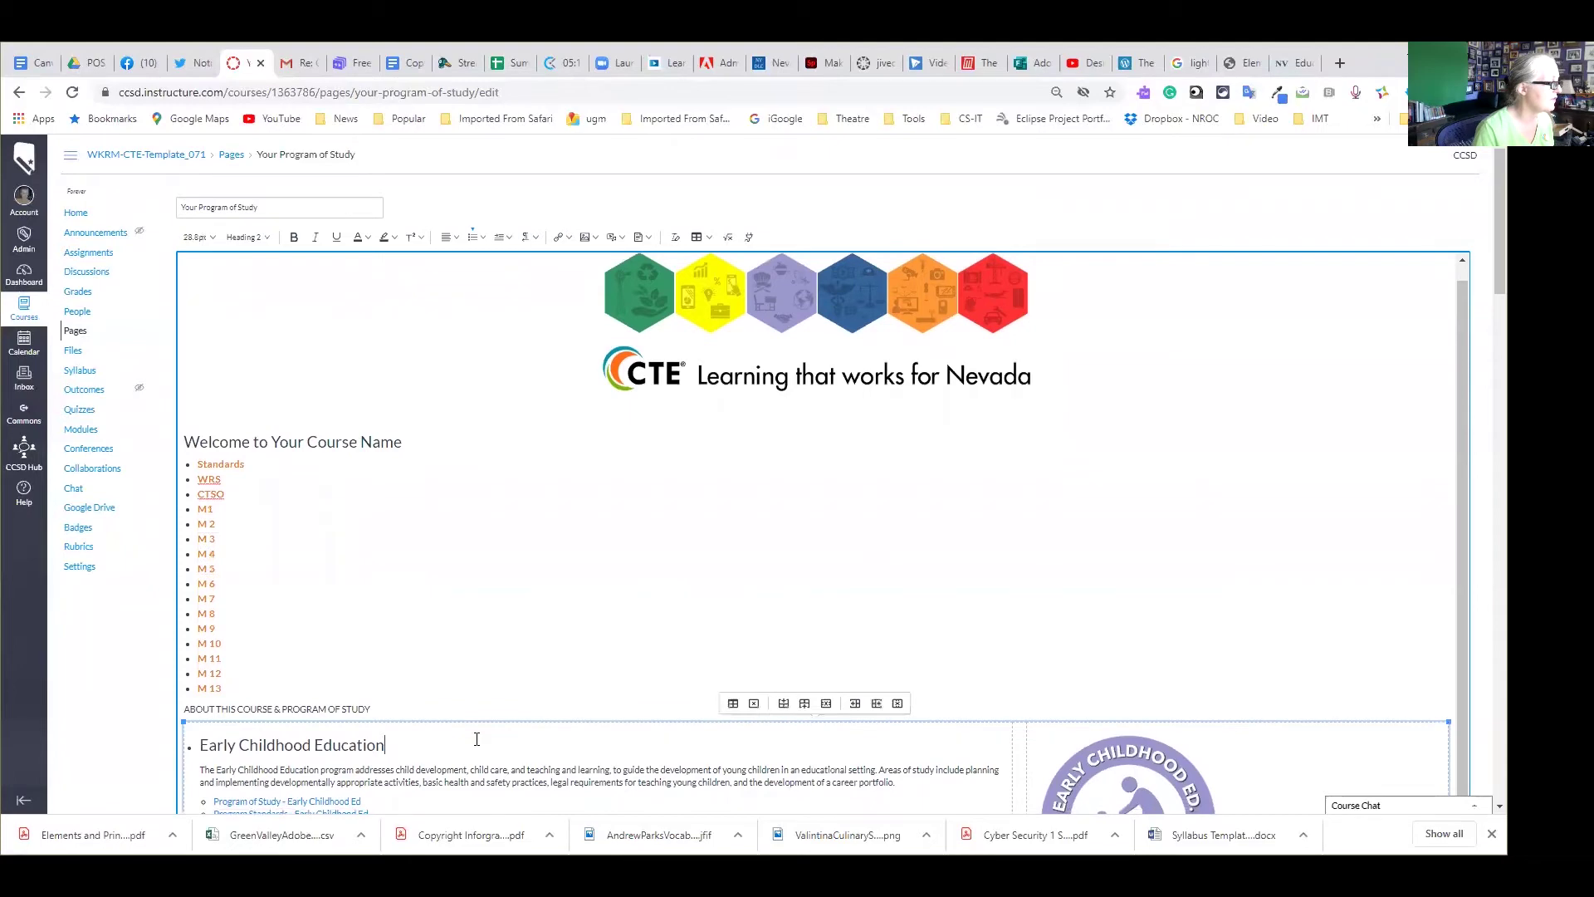
{"action": "scroll", "coordinate": [477, 739], "scroll_direction": "down", "scroll_amount": 5}
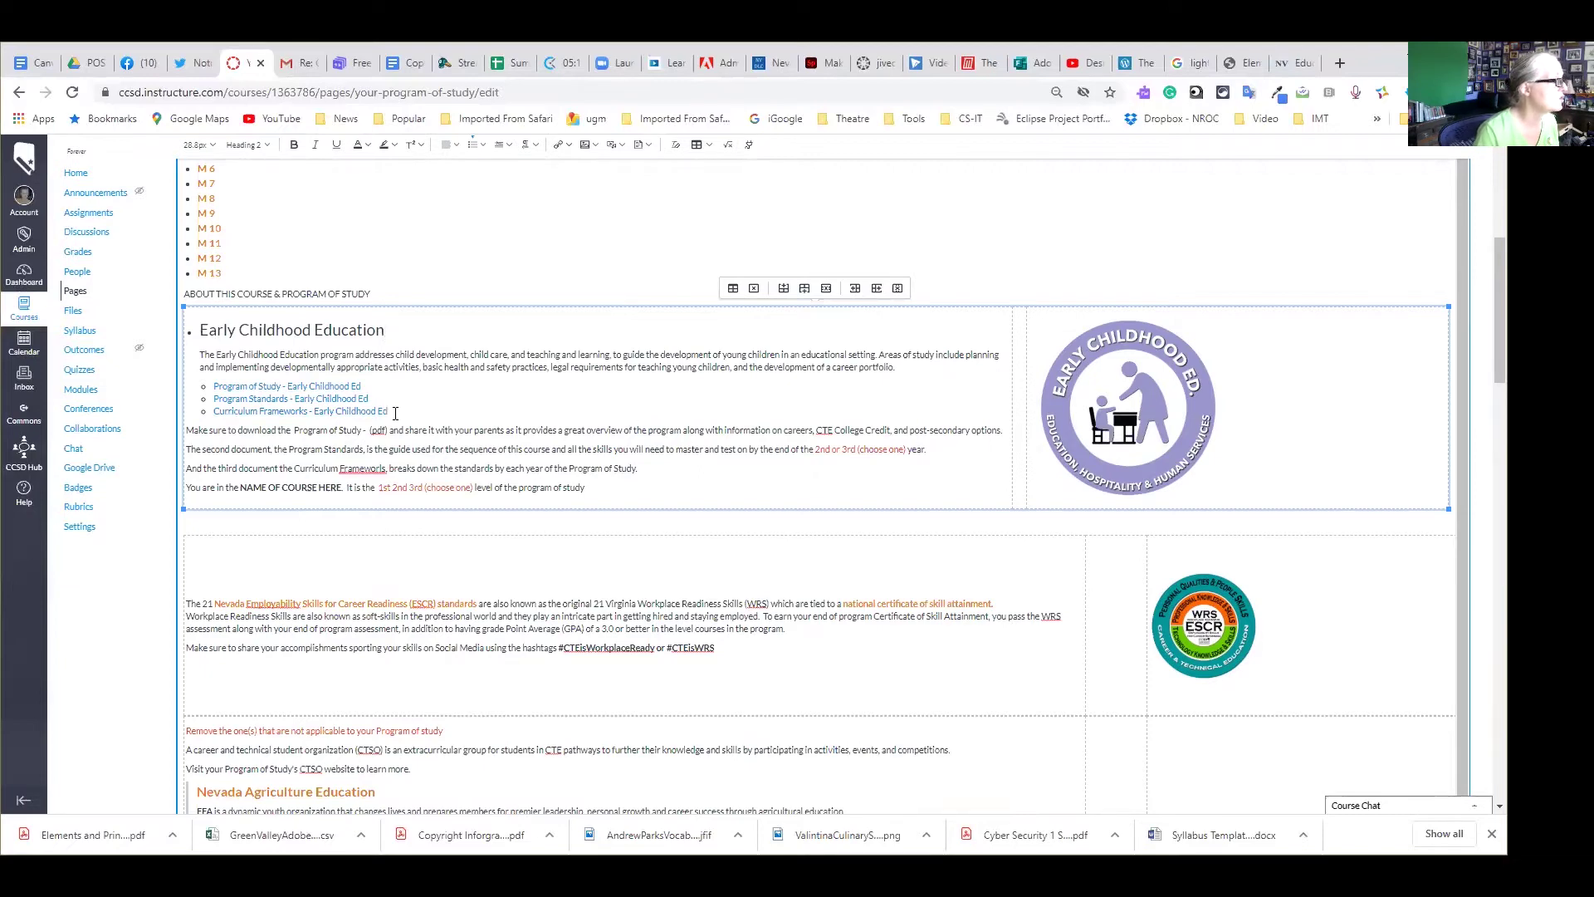
{"action": "left_click", "coordinate": [1292, 63]}
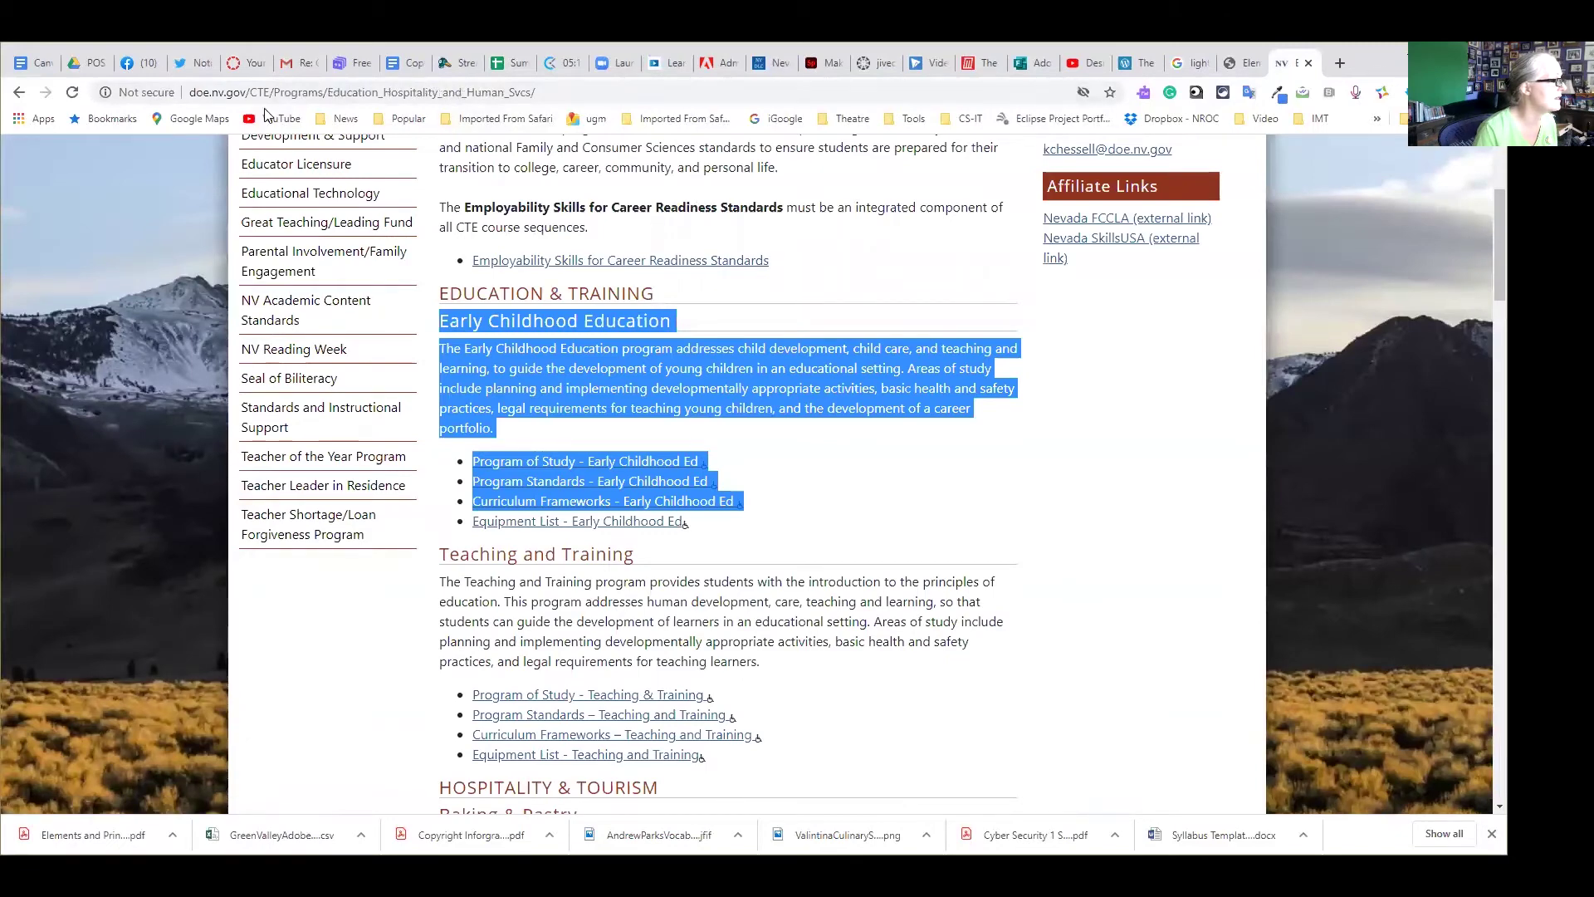
Copy the Administrative Services heading, description and first three document links from the Business and Marketing Education programs page
{"action": "left_click", "coordinate": [27, 92]}
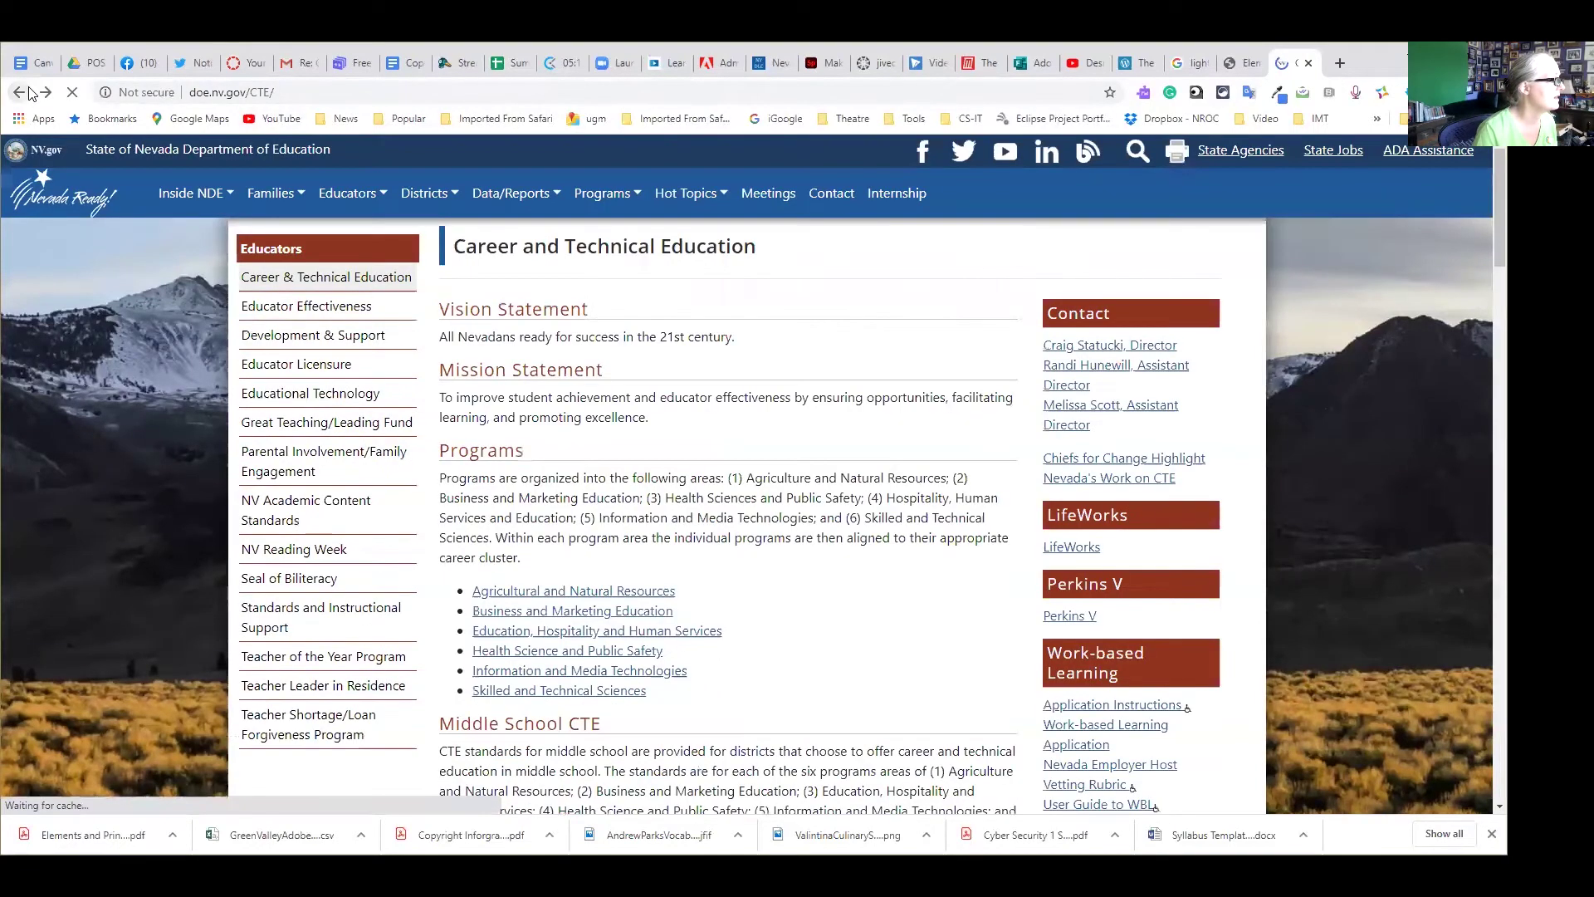
{"action": "left_click", "coordinate": [525, 621]}
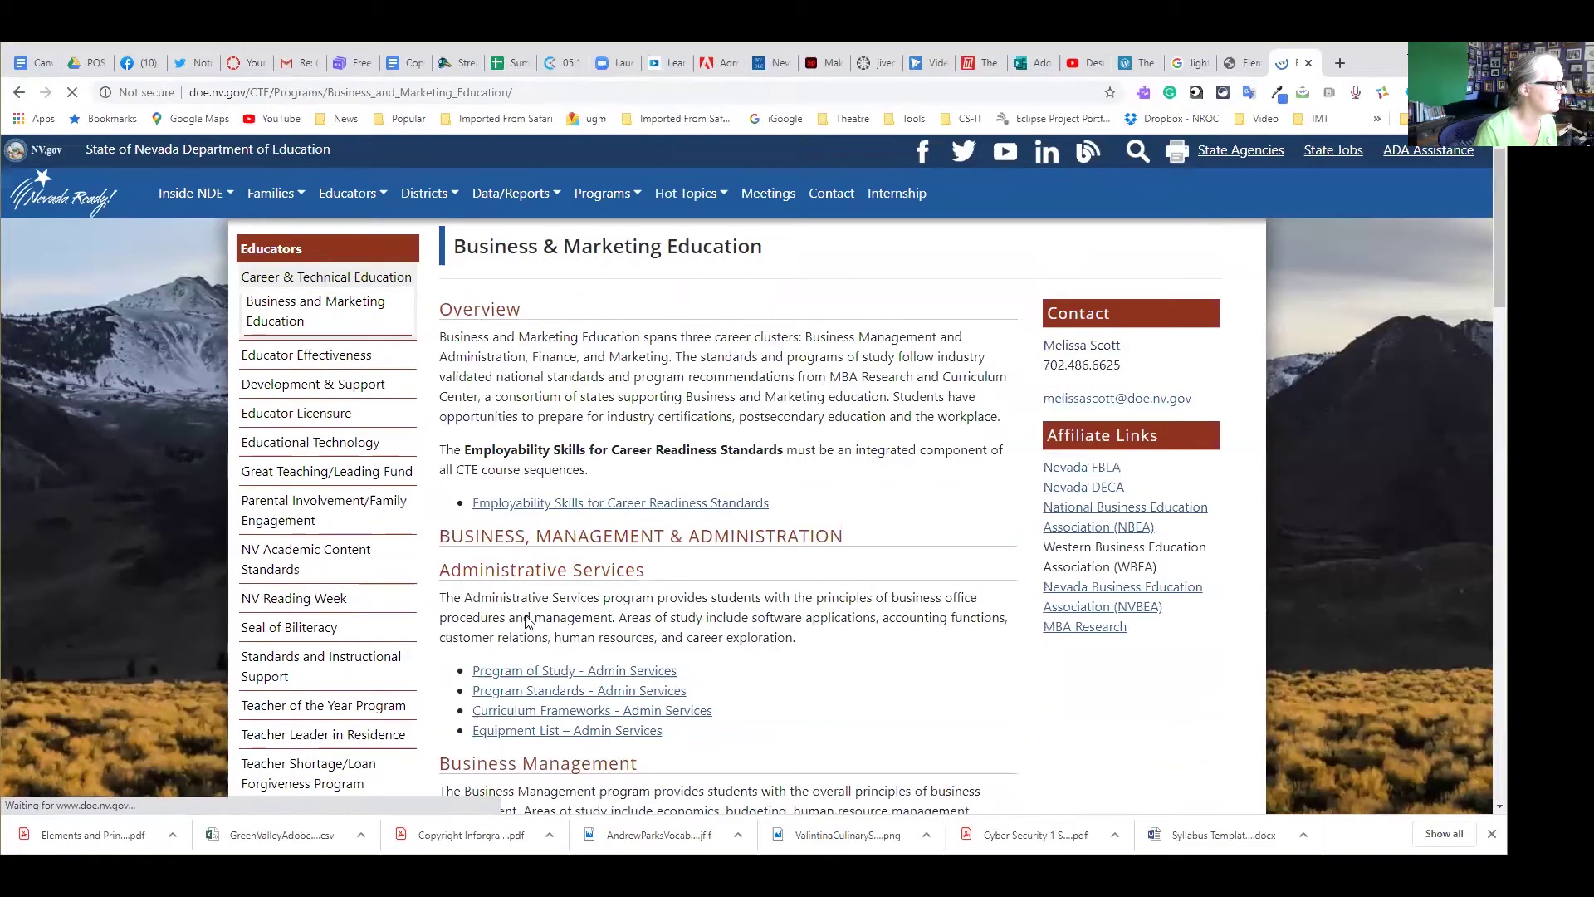
{"action": "scroll", "coordinate": [573, 629], "scroll_direction": "down", "scroll_amount": 3}
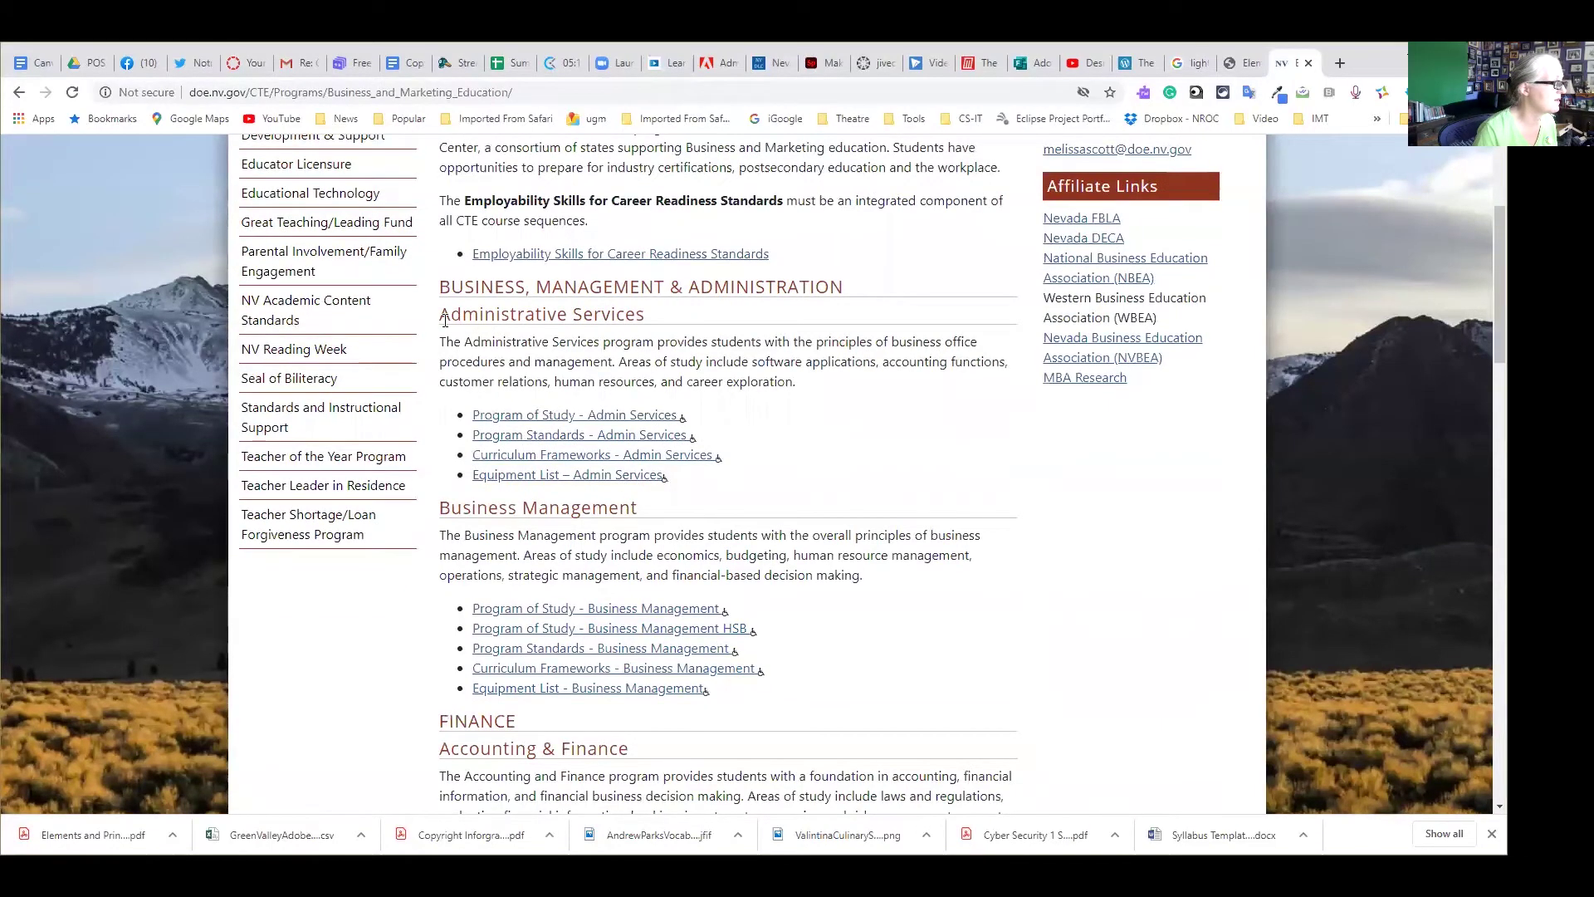
{"action": "left_click_drag", "start_coordinate": [444, 316], "coordinate": [723, 461]}
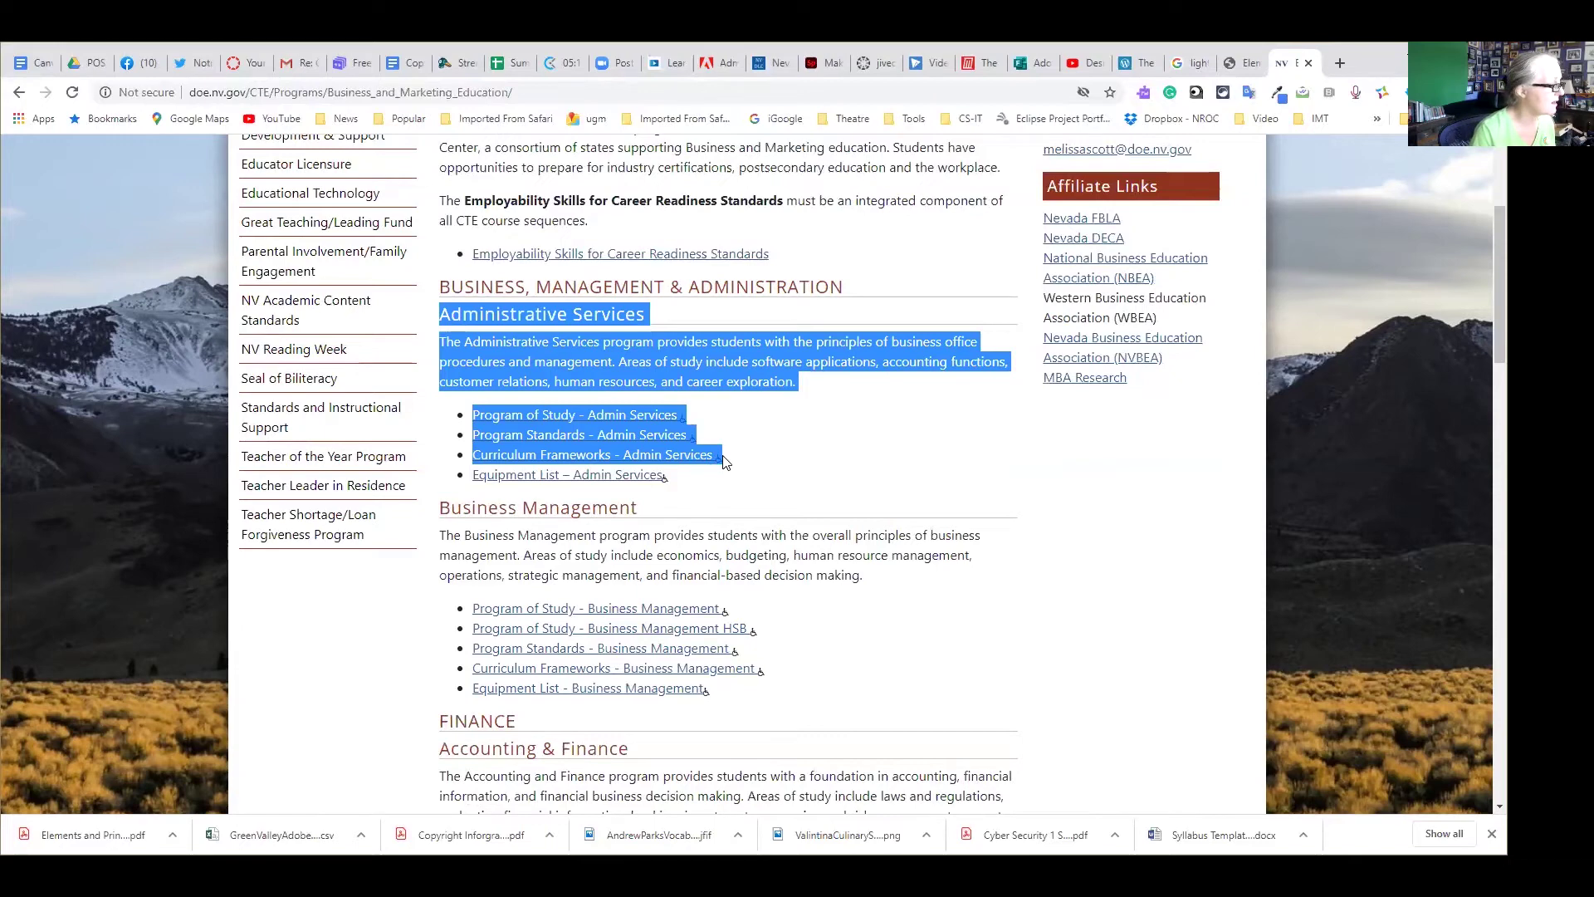
{"action": "right_click", "coordinate": [730, 425]}
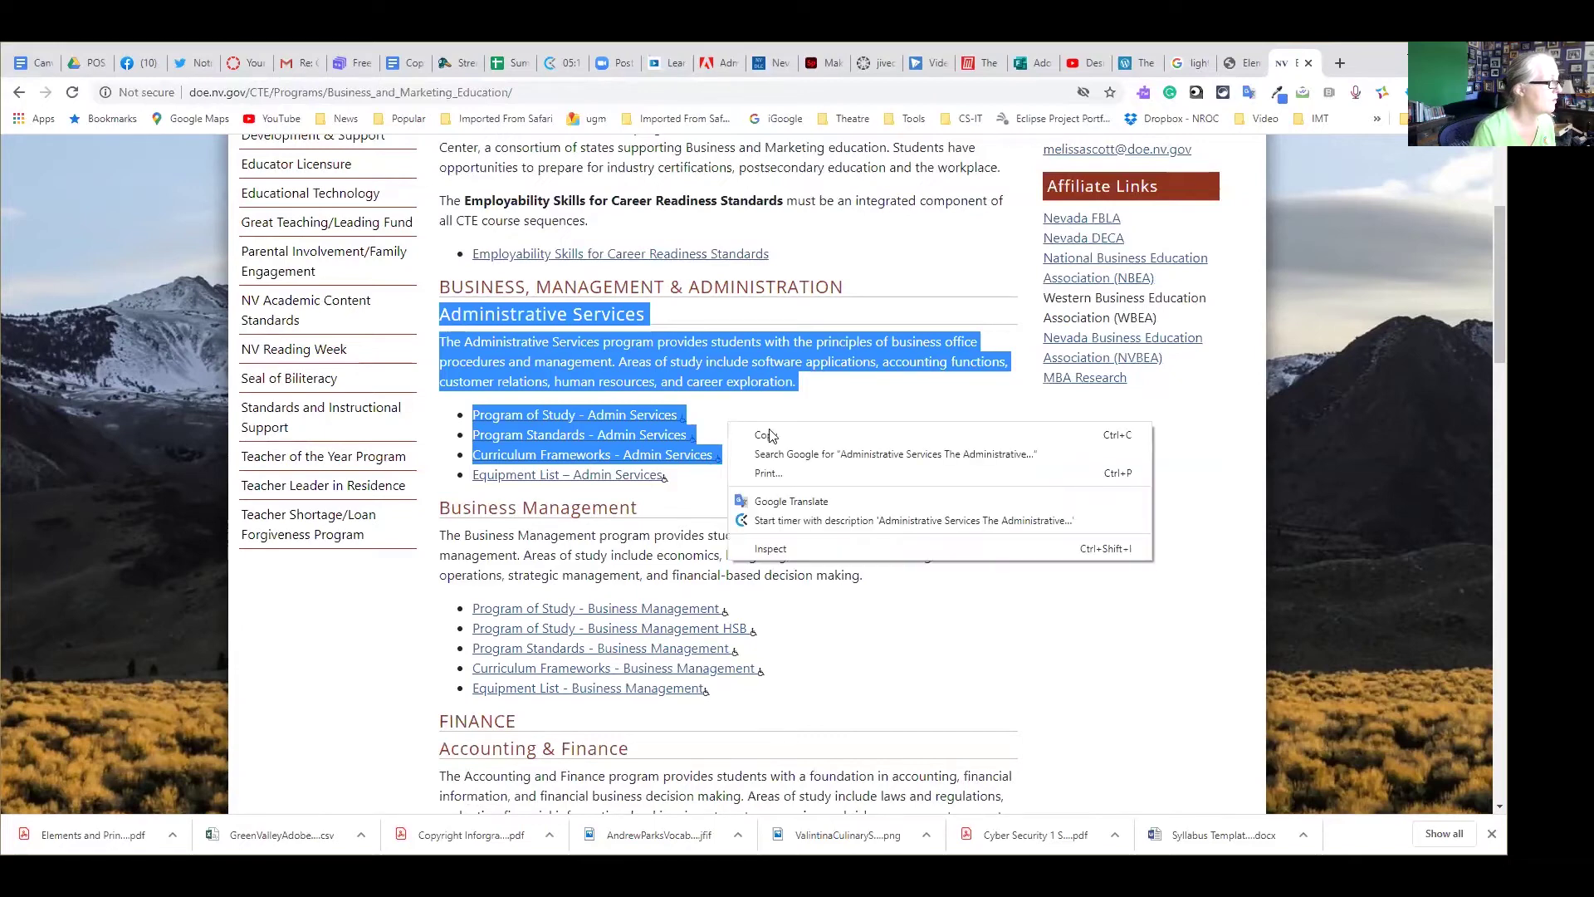
{"action": "left_click", "coordinate": [783, 435]}
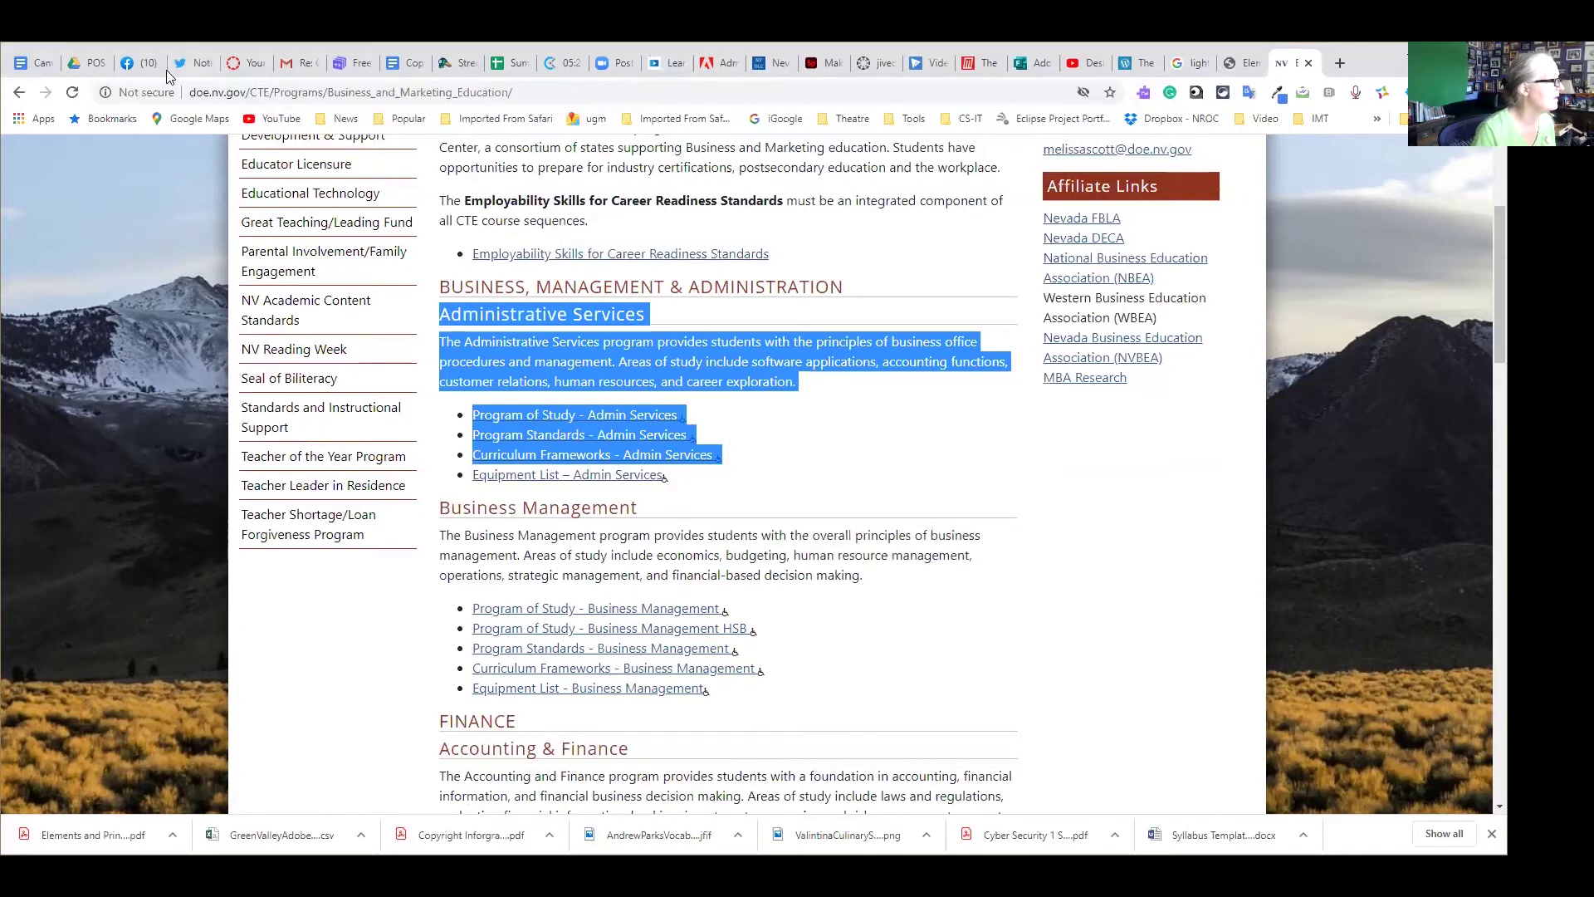
Switch back to the Canvas page editor and replace the Early Childhood Education heading, description and links with the copied Administrative Services content
{"action": "left_click", "coordinate": [249, 63]}
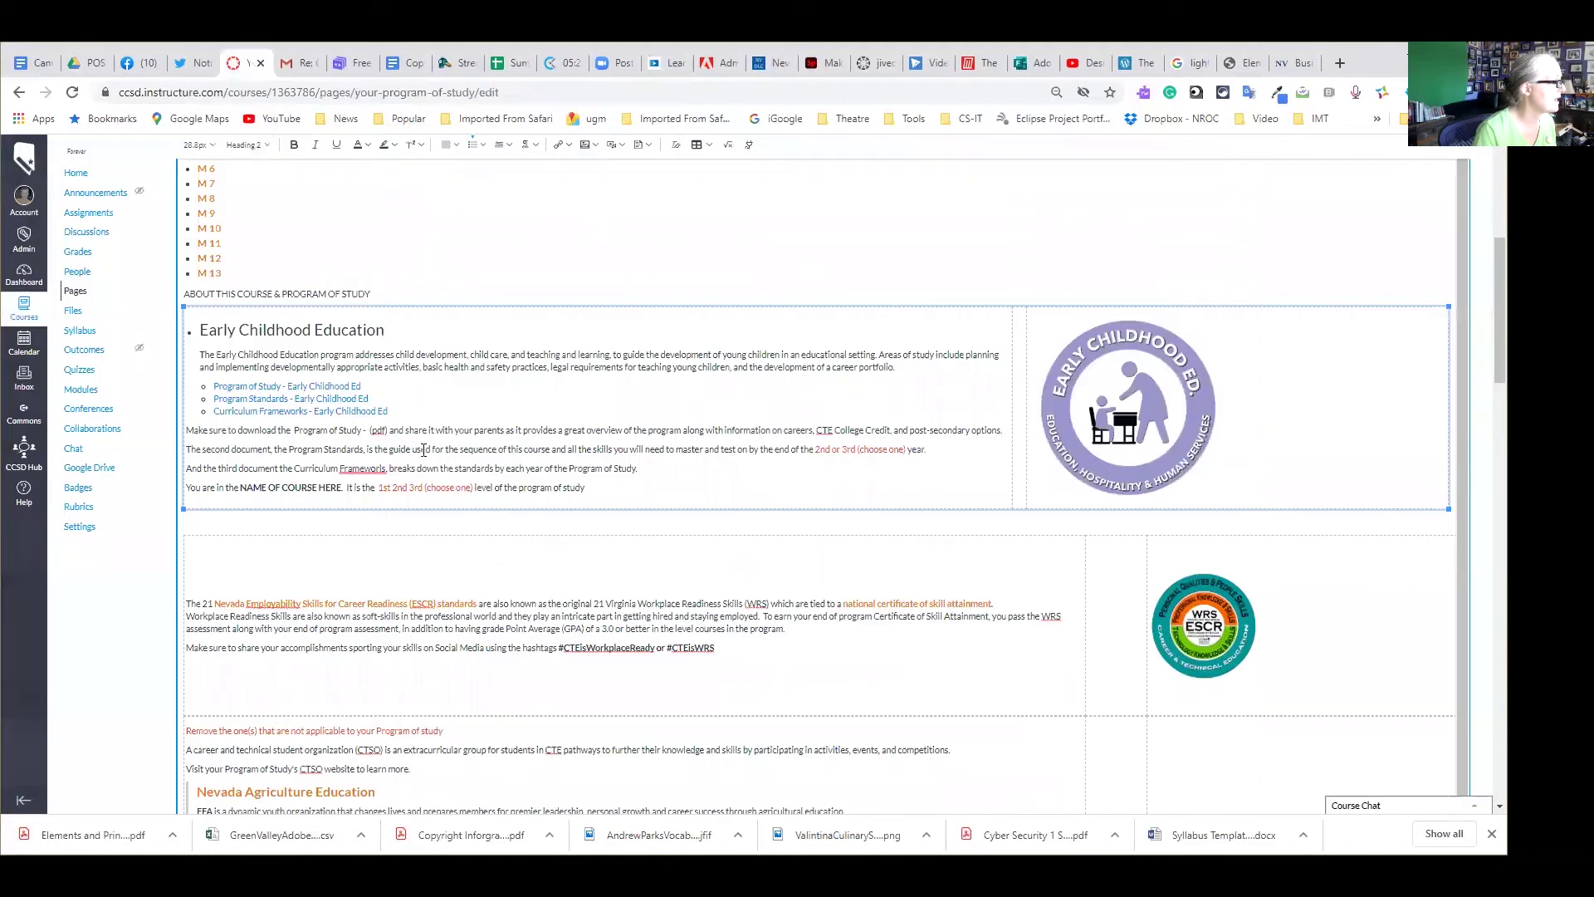
{"action": "left_click_drag", "start_coordinate": [364, 404], "coordinate": [189, 333]}
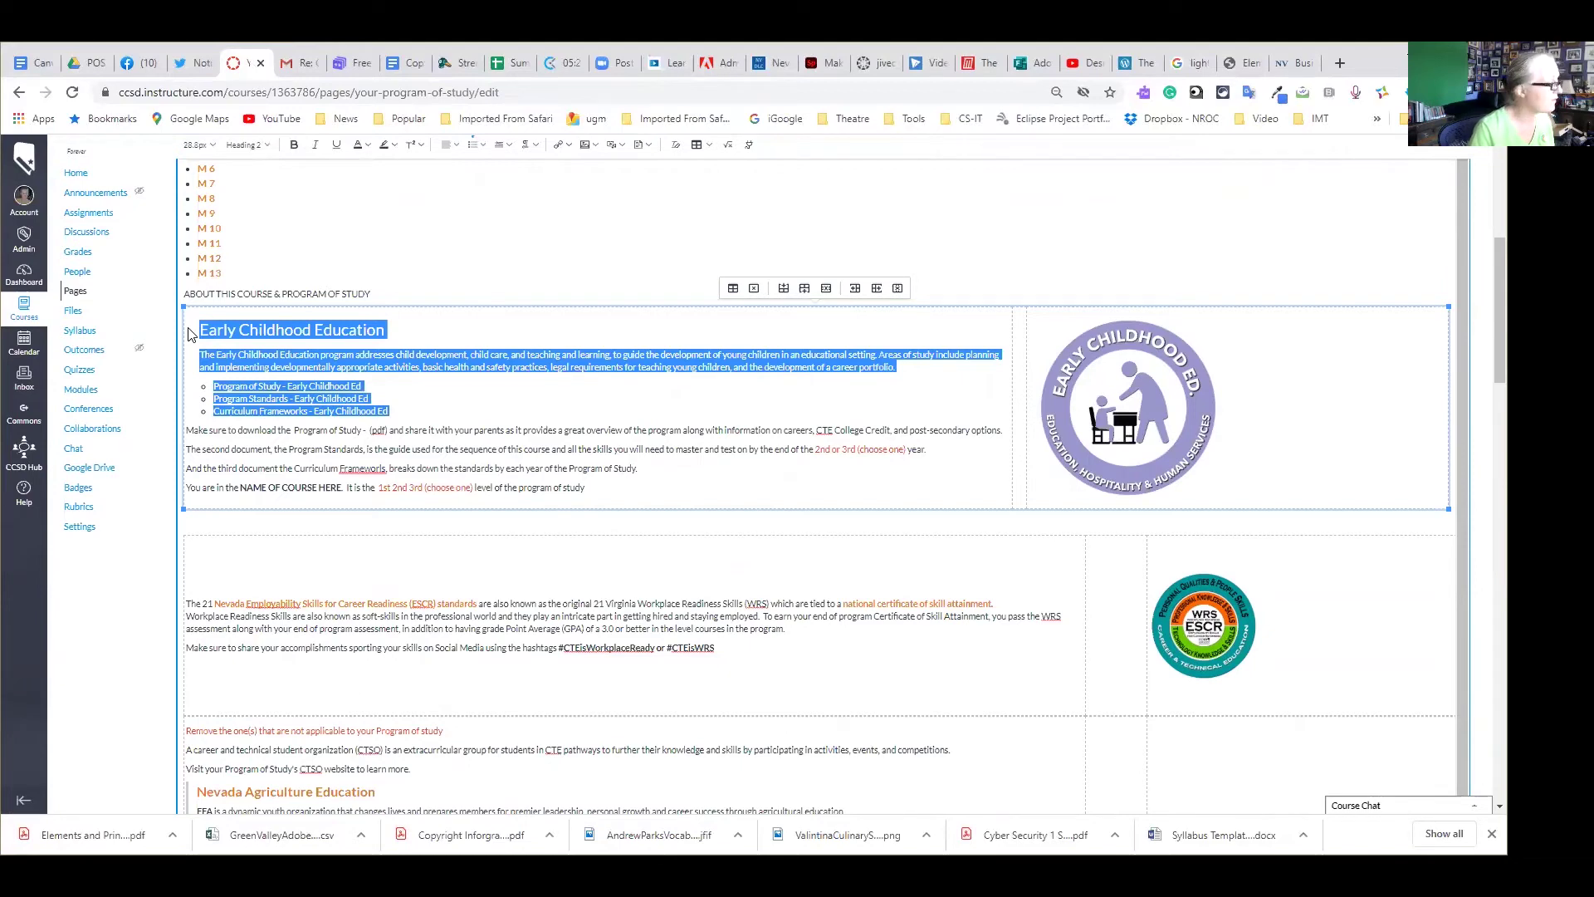
{"action": "key", "text": "ctrl+v"}
{"action": "right_click", "coordinate": [535, 387]}
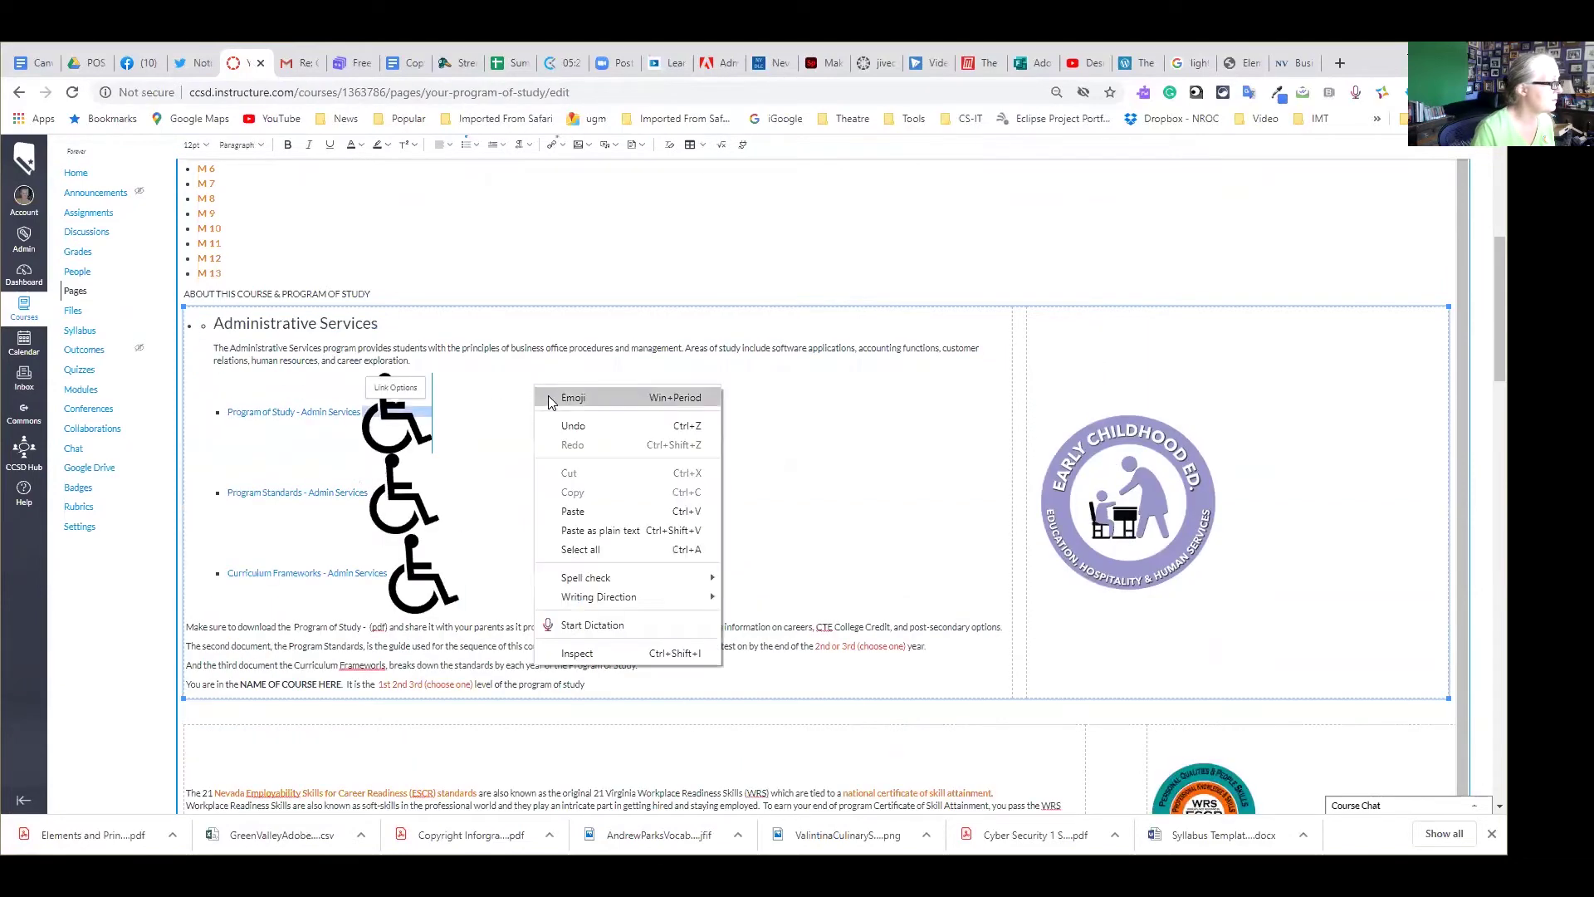
{"action": "left_click", "coordinate": [390, 428]}
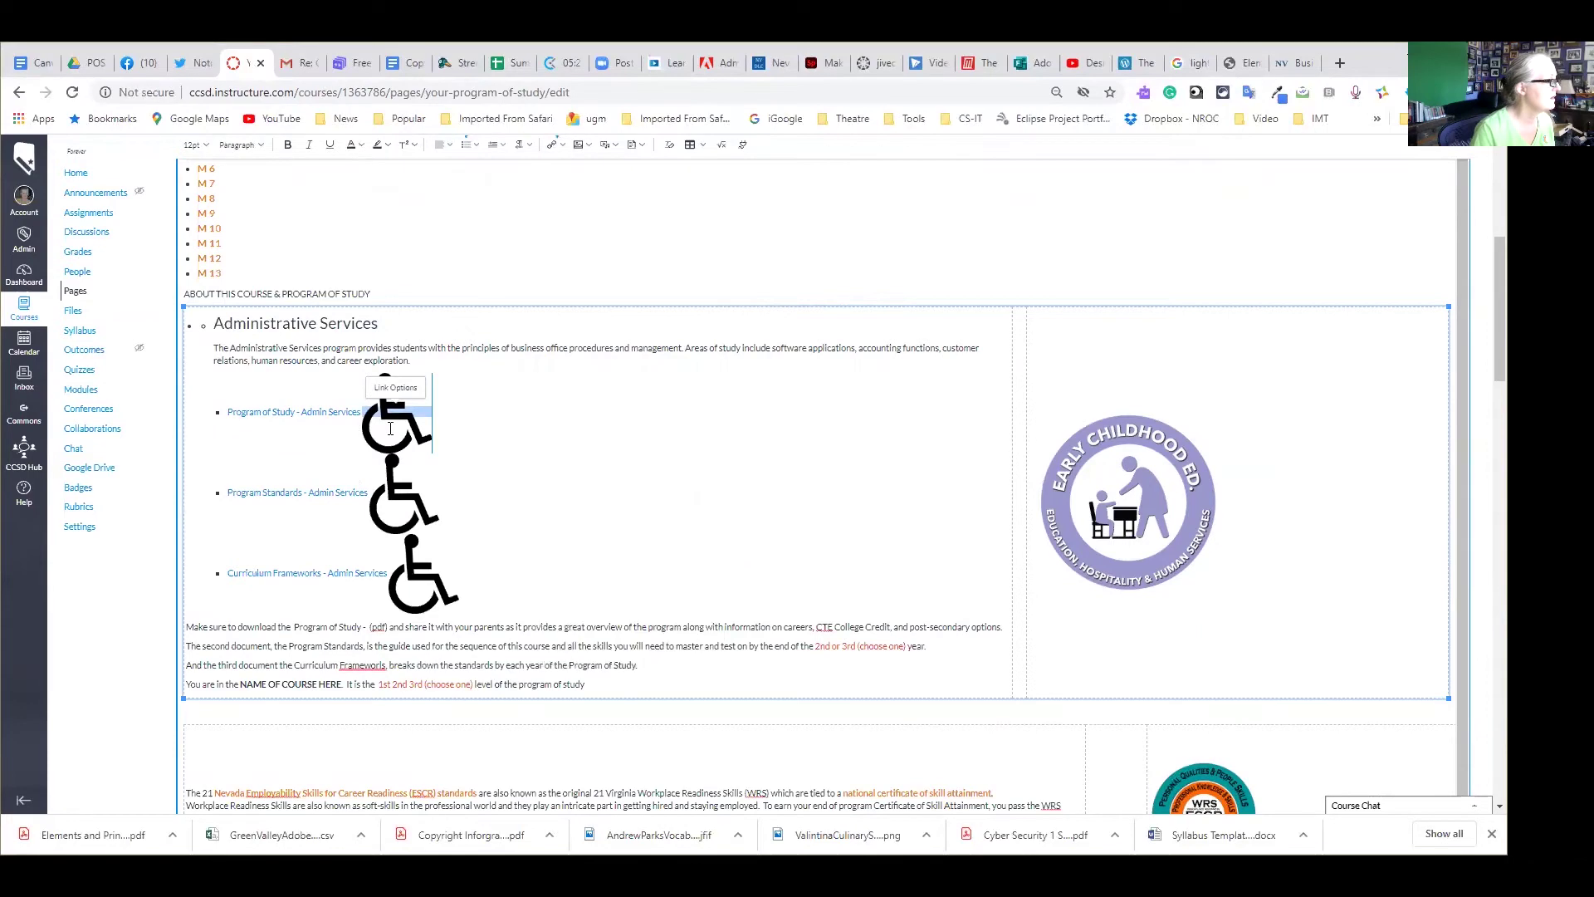
Delete the wheelchair accessibility icons beside the three Administrative Services document links
{"action": "left_click", "coordinate": [391, 429]}
{"action": "key", "text": "Delete"}
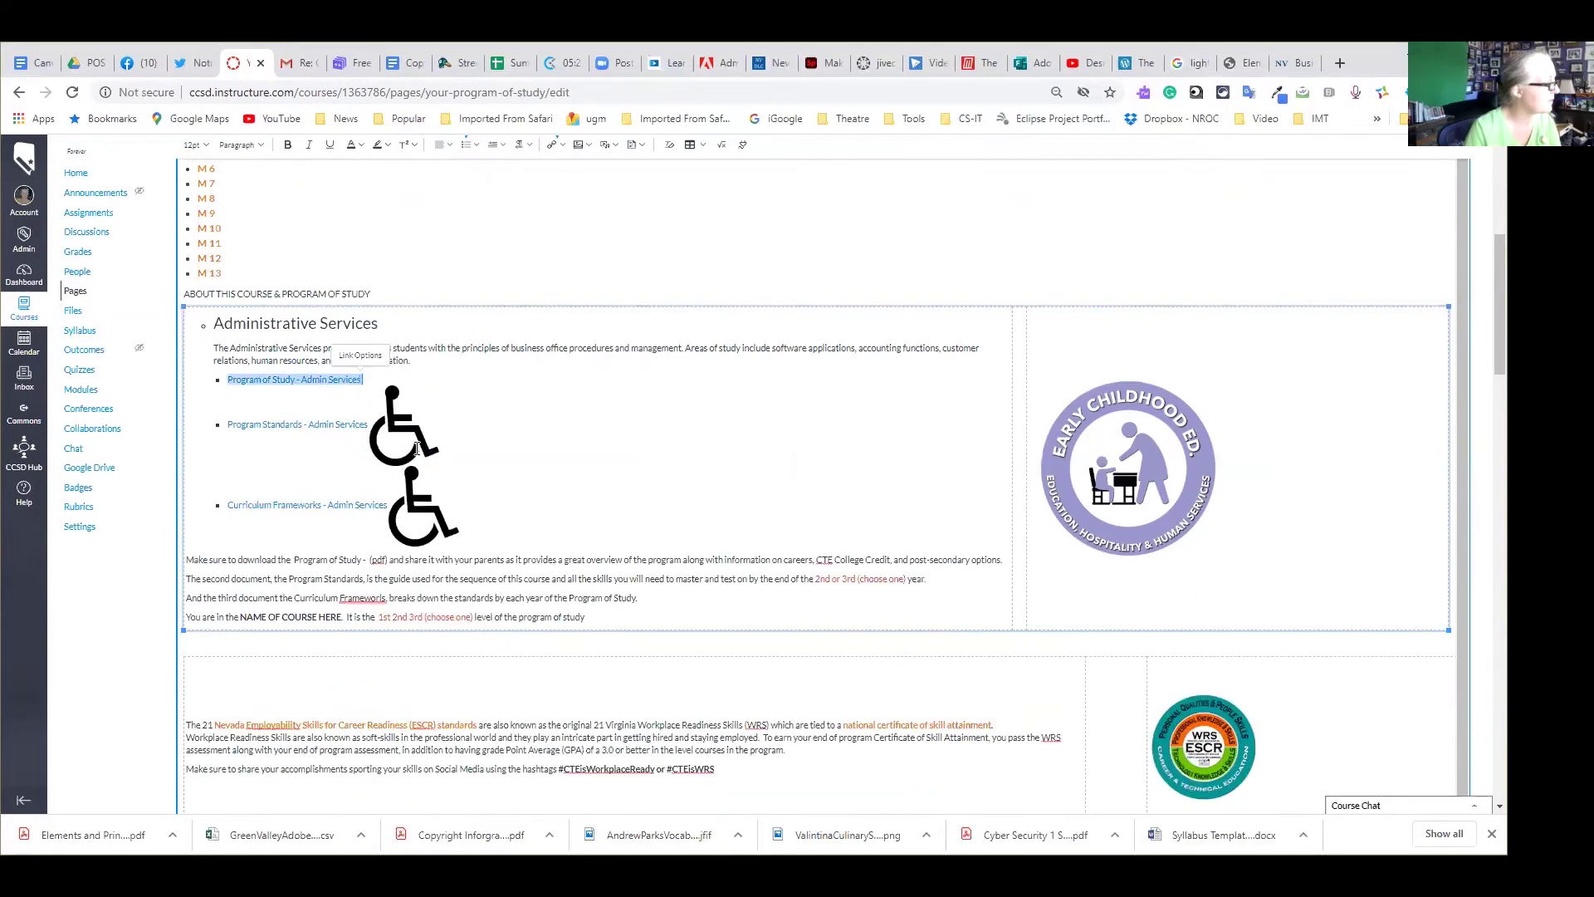
{"action": "left_click", "coordinate": [416, 446]}
{"action": "key", "text": "Delete"}
{"action": "left_click", "coordinate": [418, 456]}
{"action": "key", "text": "Delete"}
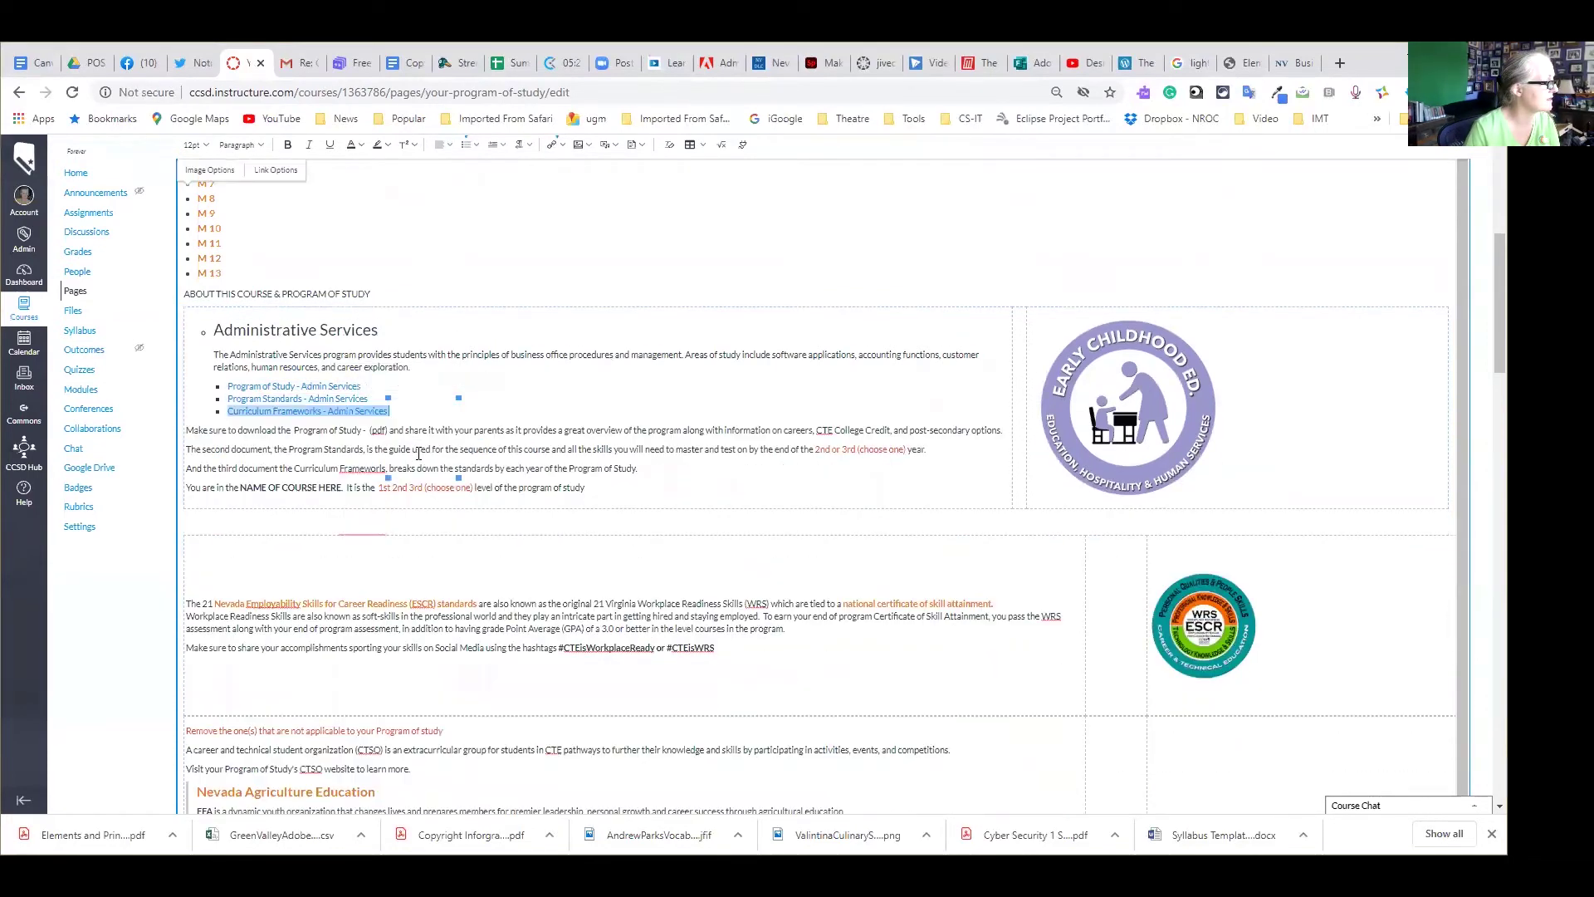
{"action": "key", "text": "Up"}
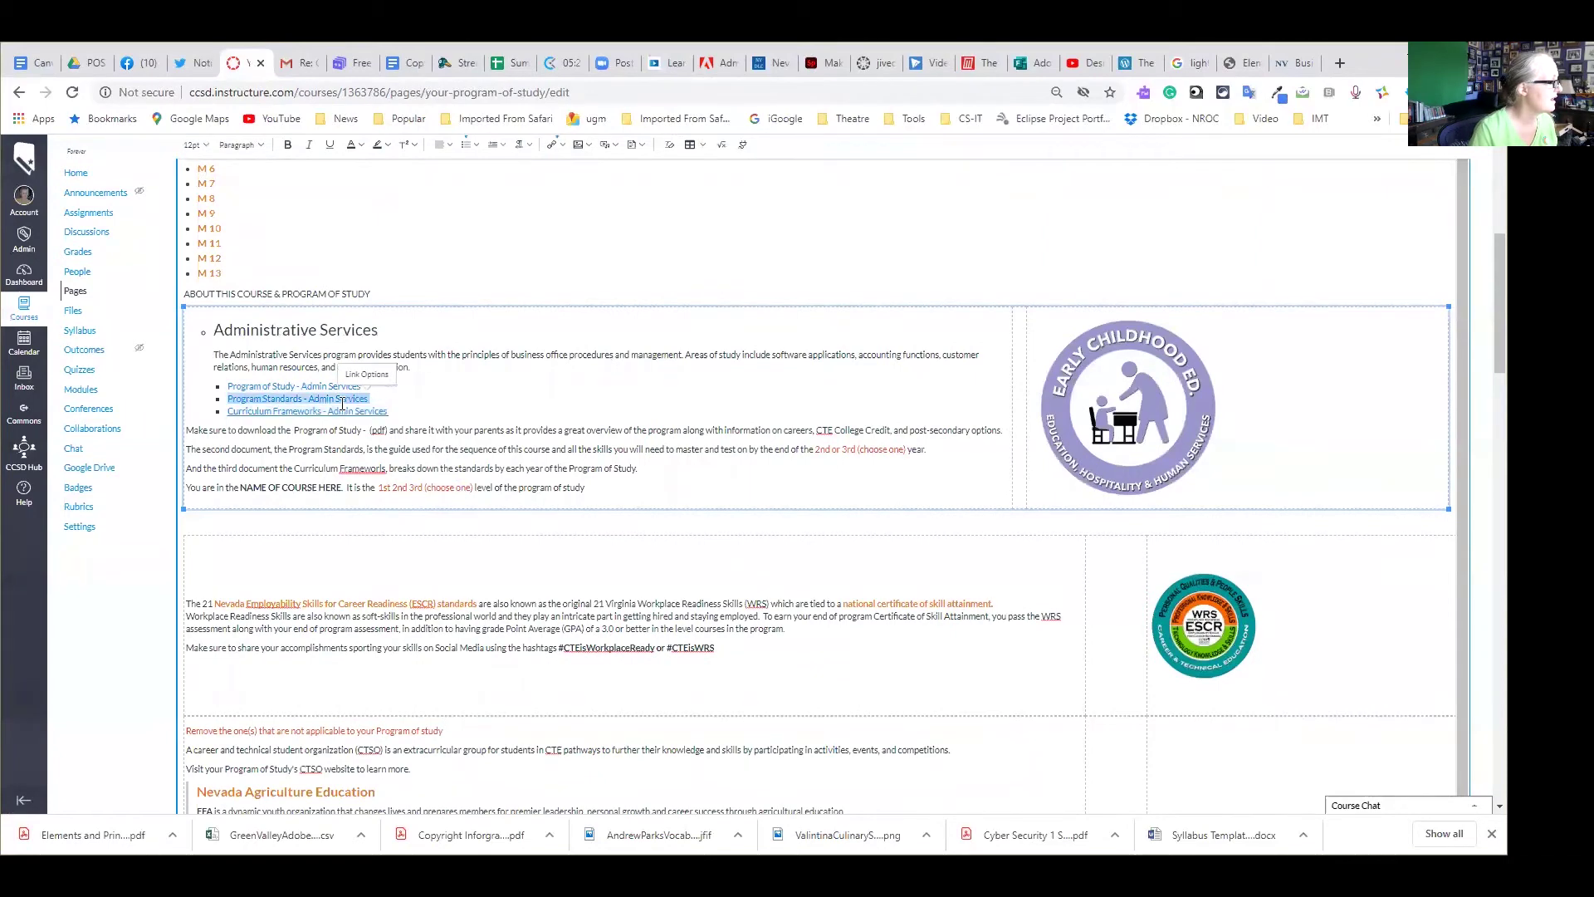
Delete the Early Childhood Ed. badge beside the program description and open the course images for a replacement
{"action": "left_click", "coordinate": [1176, 382]}
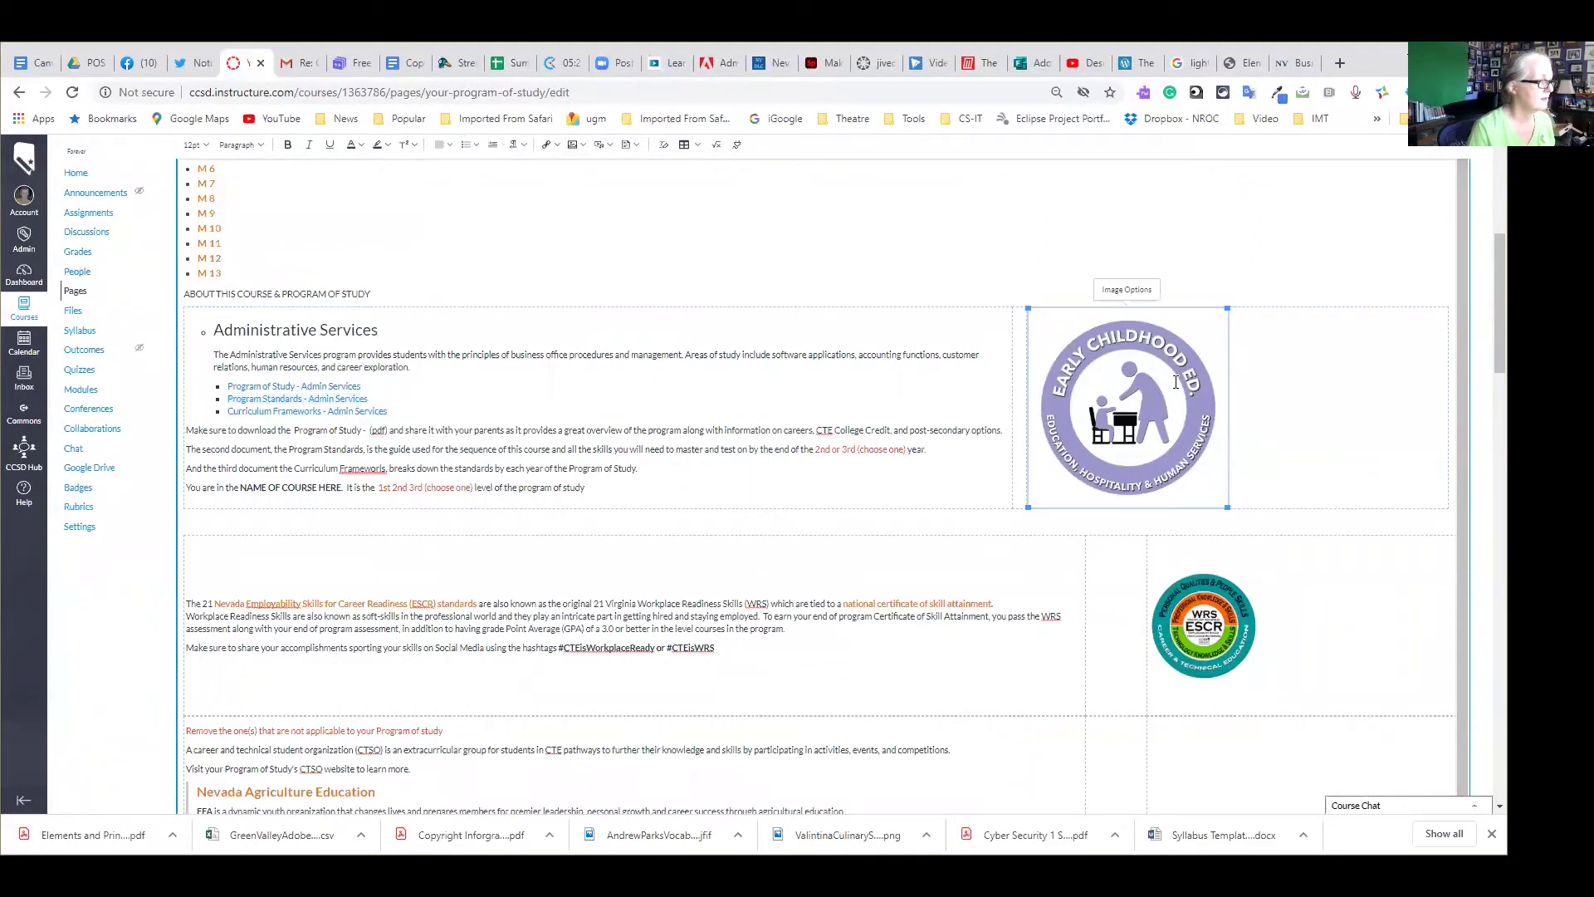
{"action": "key", "text": "Delete"}
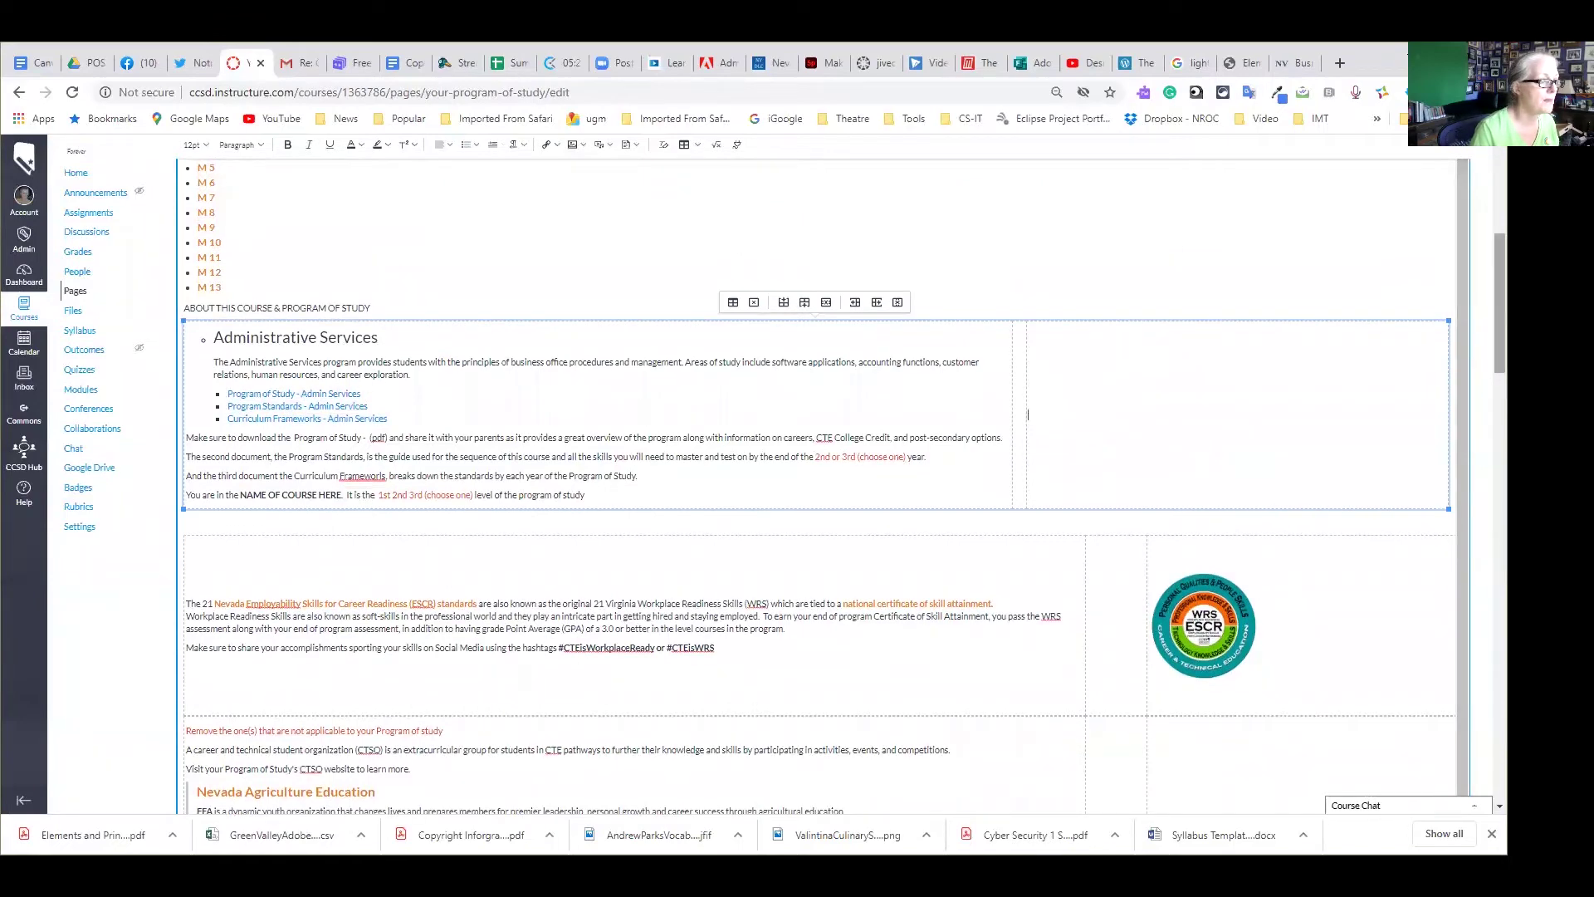
{"action": "scroll", "coordinate": [818, 483], "scroll_direction": "up", "scroll_amount": 4}
{"action": "scroll", "coordinate": [818, 483], "scroll_direction": "up", "scroll_amount": 2}
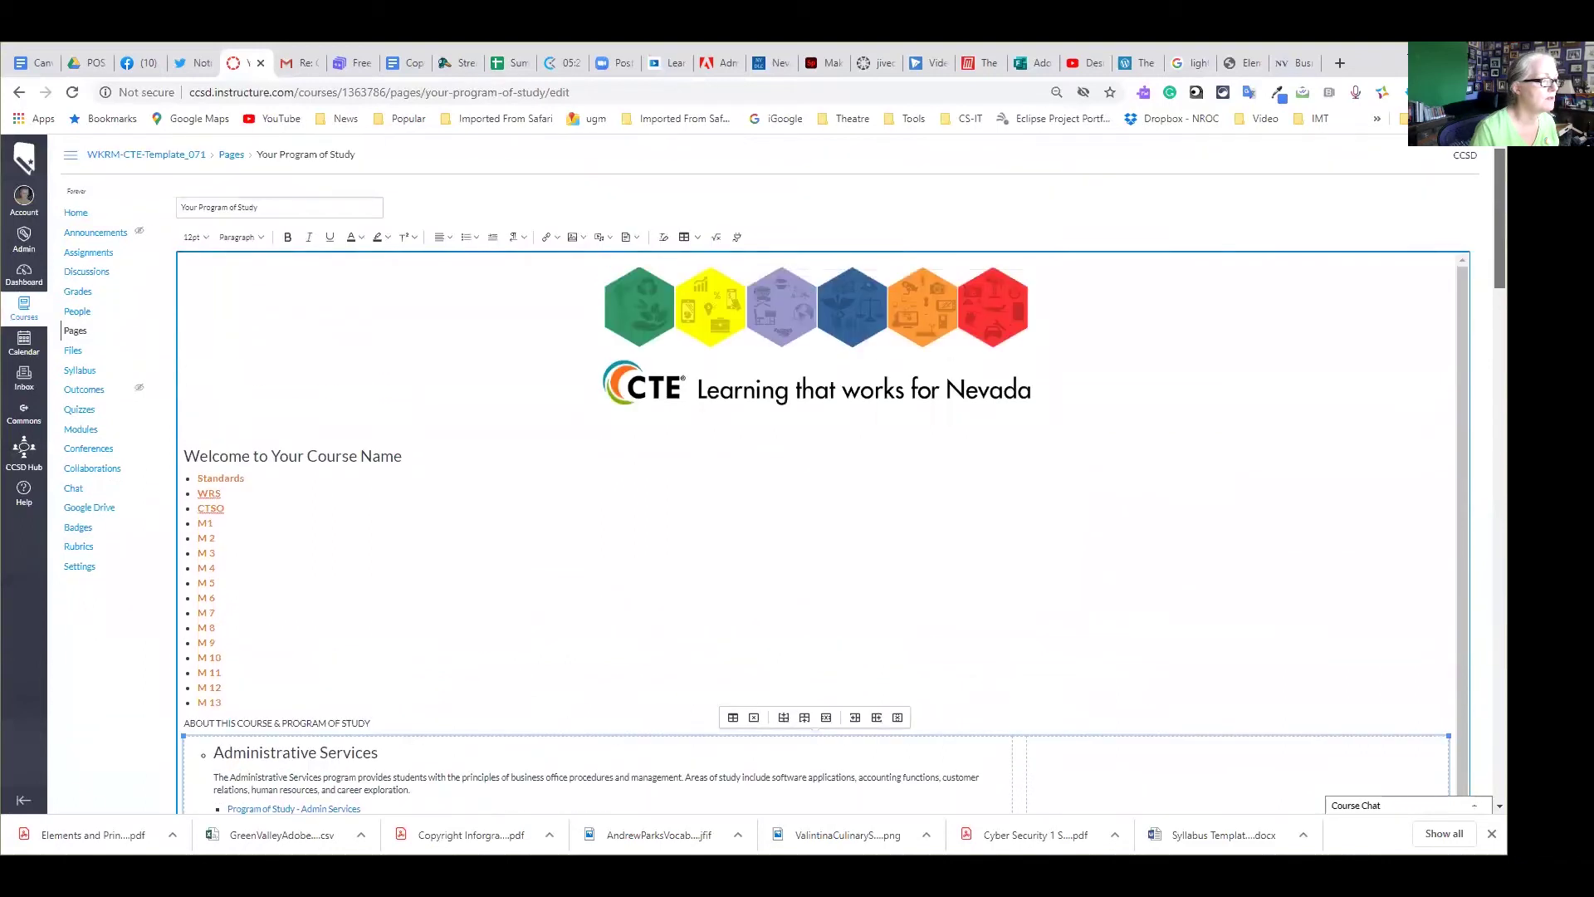
{"action": "left_click", "coordinate": [579, 239]}
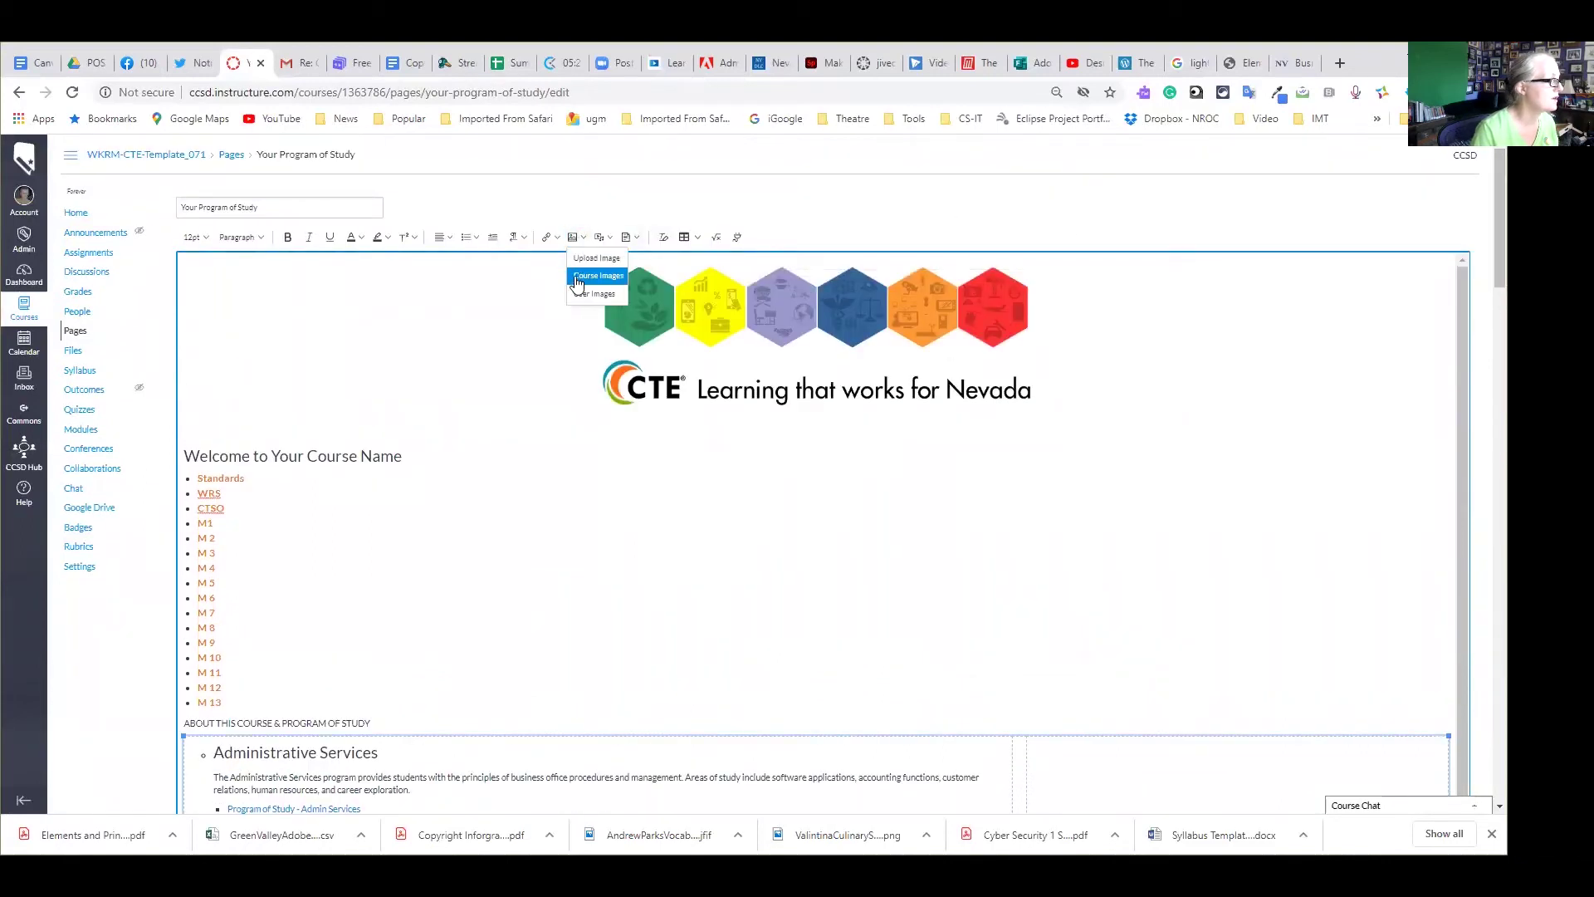
{"action": "left_click", "coordinate": [579, 281]}
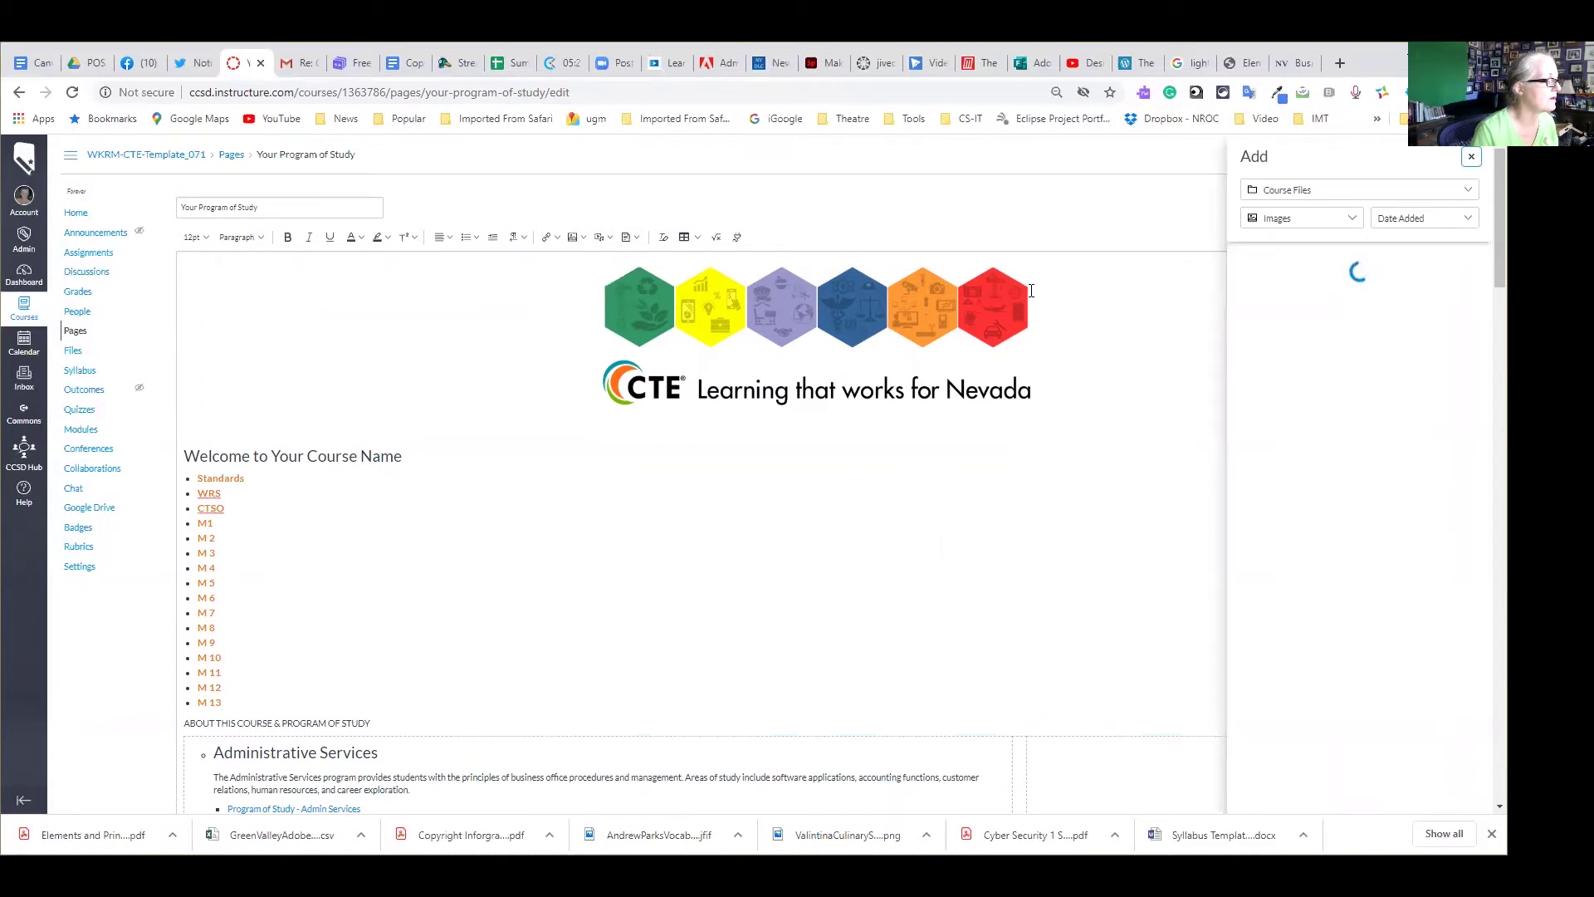
Load more of the course images and insert the yellow Administrative Services badge in the empty table cell
{"action": "scroll", "coordinate": [1380, 473], "scroll_direction": "down", "scroll_amount": 4}
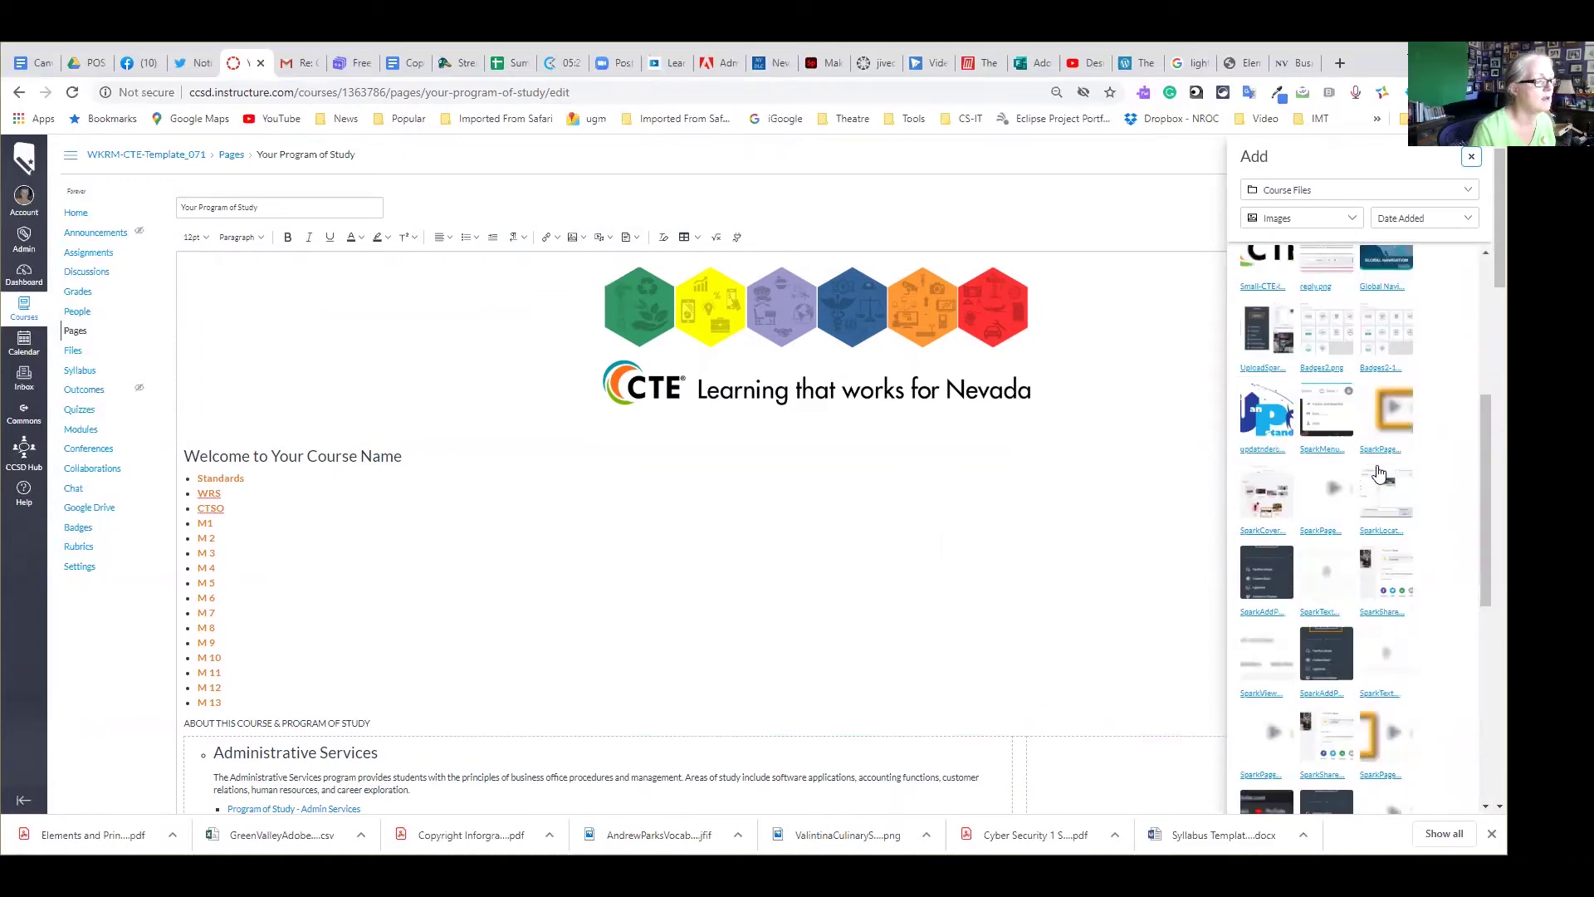
{"action": "scroll", "coordinate": [1379, 474], "scroll_direction": "down", "scroll_amount": 6}
{"action": "left_click", "coordinate": [1353, 787]}
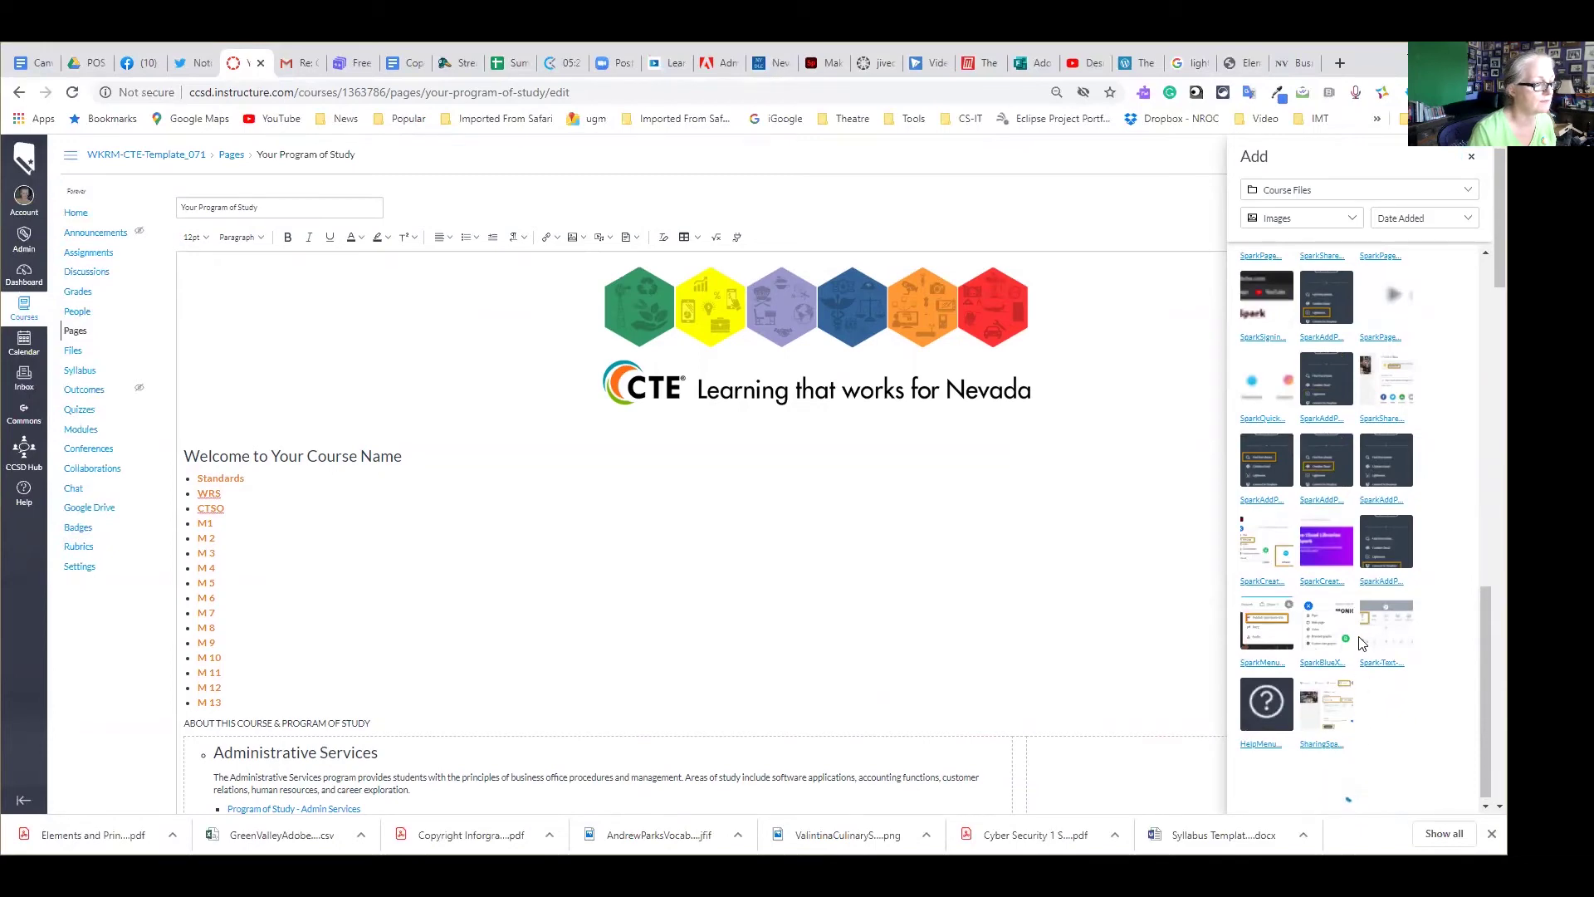
{"action": "scroll", "coordinate": [1361, 643], "scroll_direction": "down", "scroll_amount": 10}
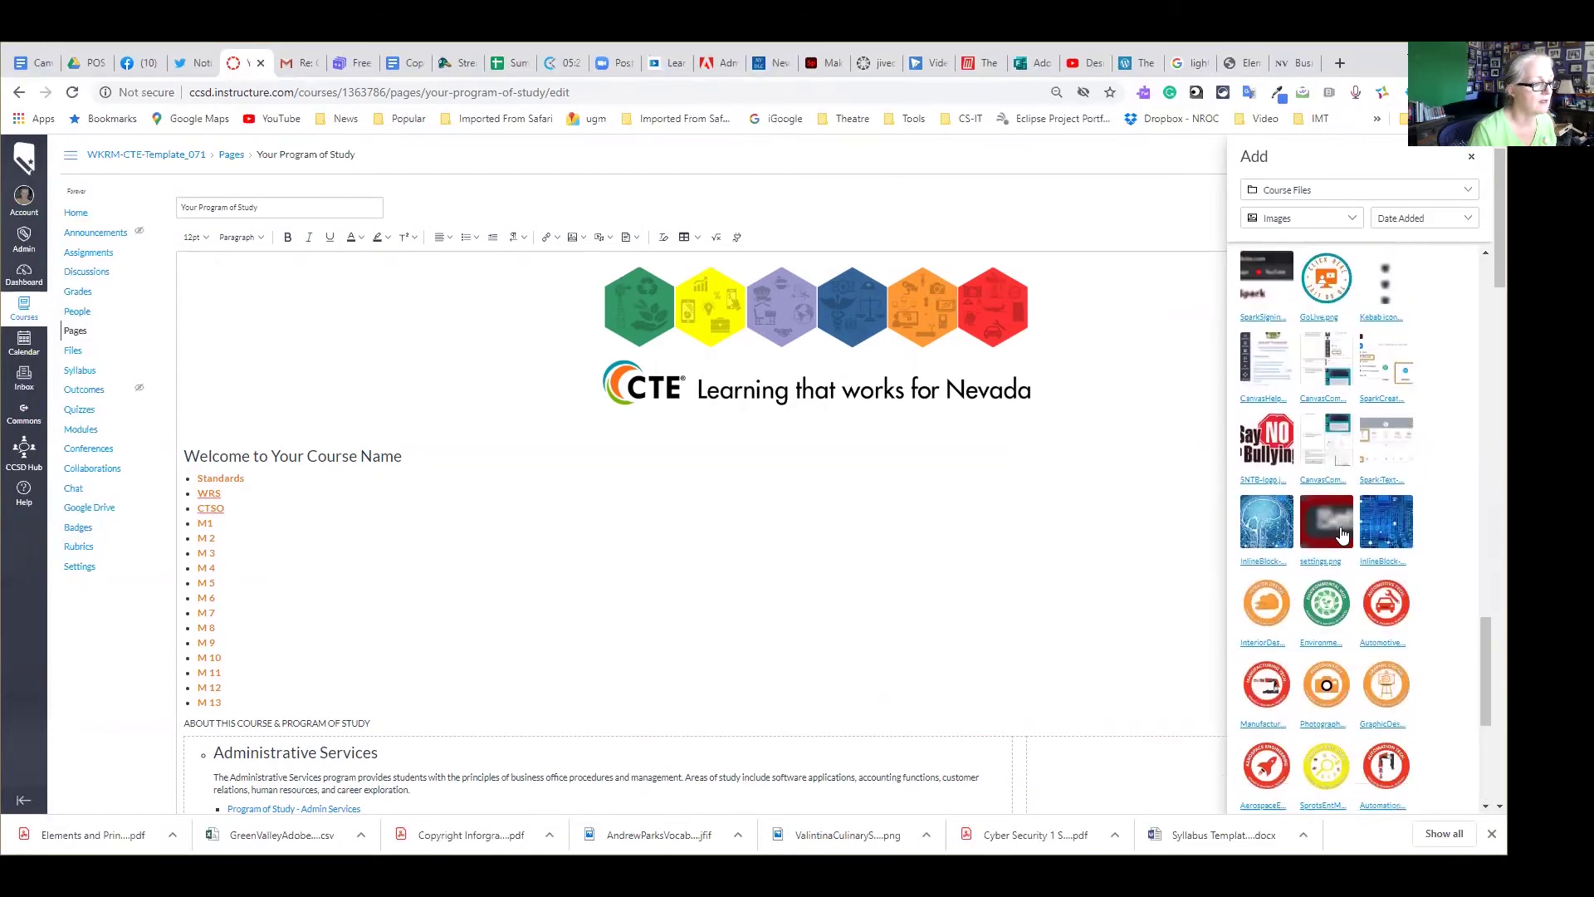
{"action": "scroll", "coordinate": [1343, 534], "scroll_direction": "down", "scroll_amount": 1}
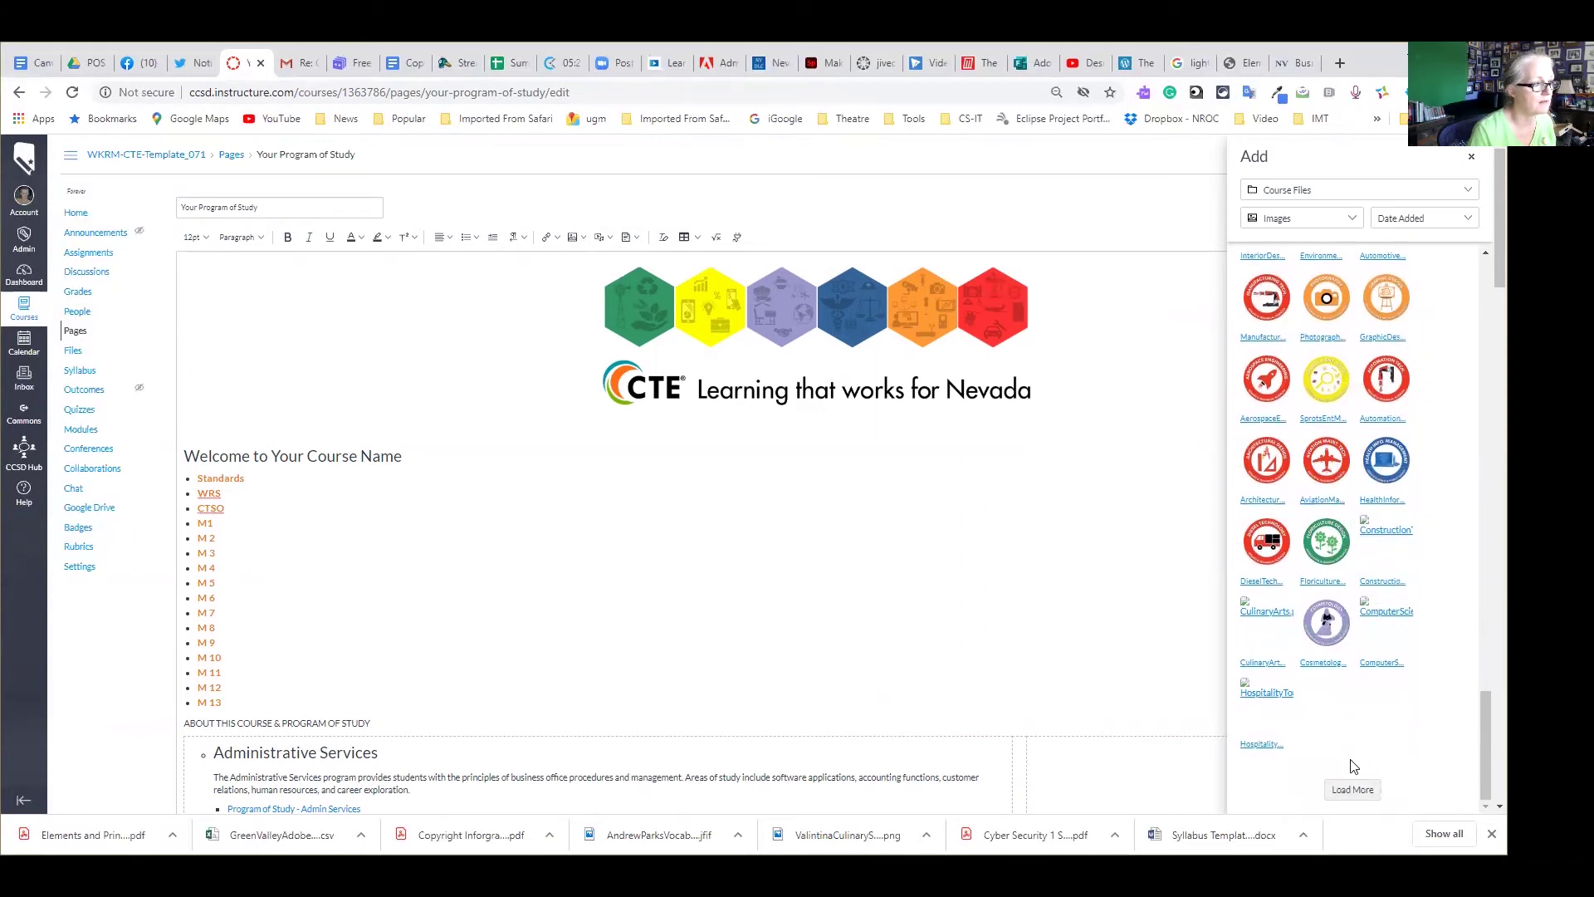
{"action": "left_click", "coordinate": [1352, 792]}
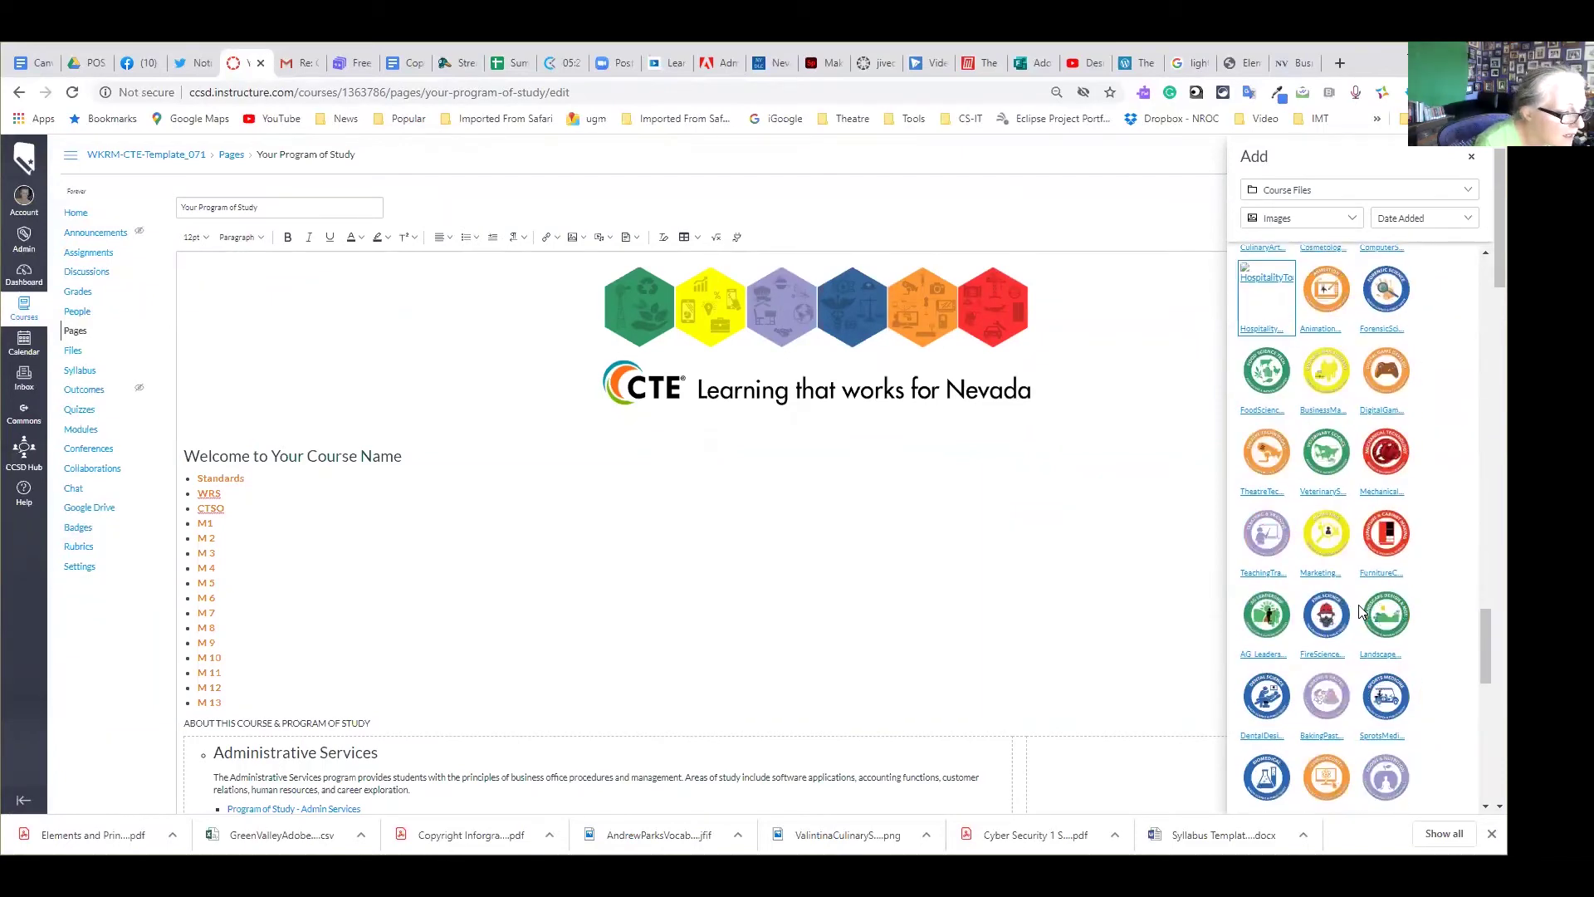
{"action": "scroll", "coordinate": [1362, 612], "scroll_direction": "down", "scroll_amount": 5}
{"action": "scroll", "coordinate": [1362, 612], "scroll_direction": "down", "scroll_amount": 4}
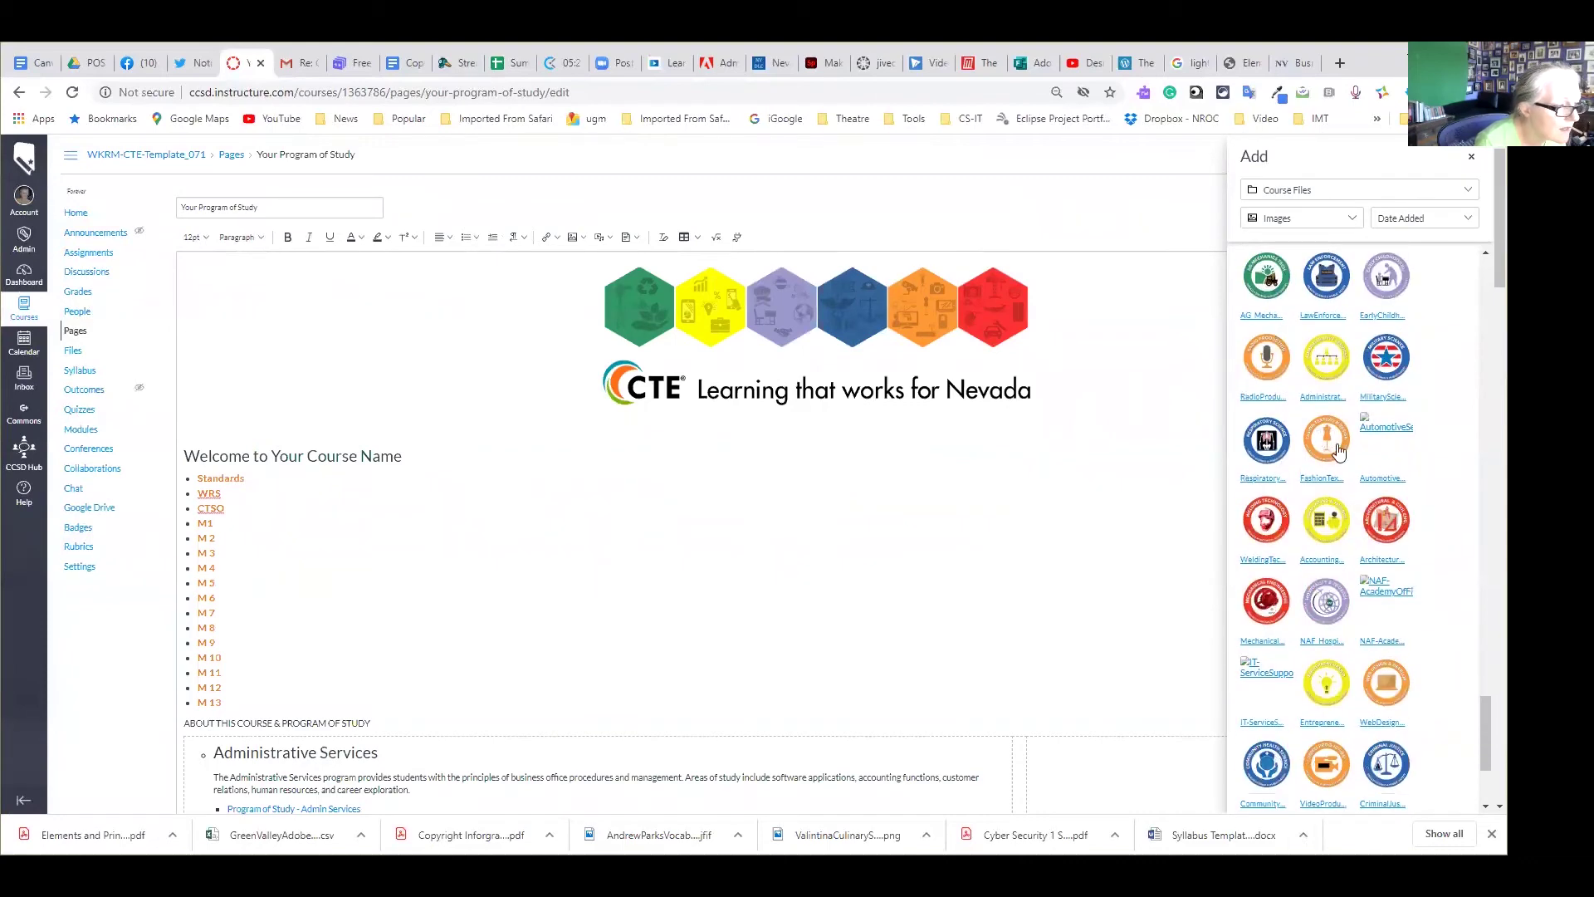
{"action": "left_click", "coordinate": [1327, 356]}
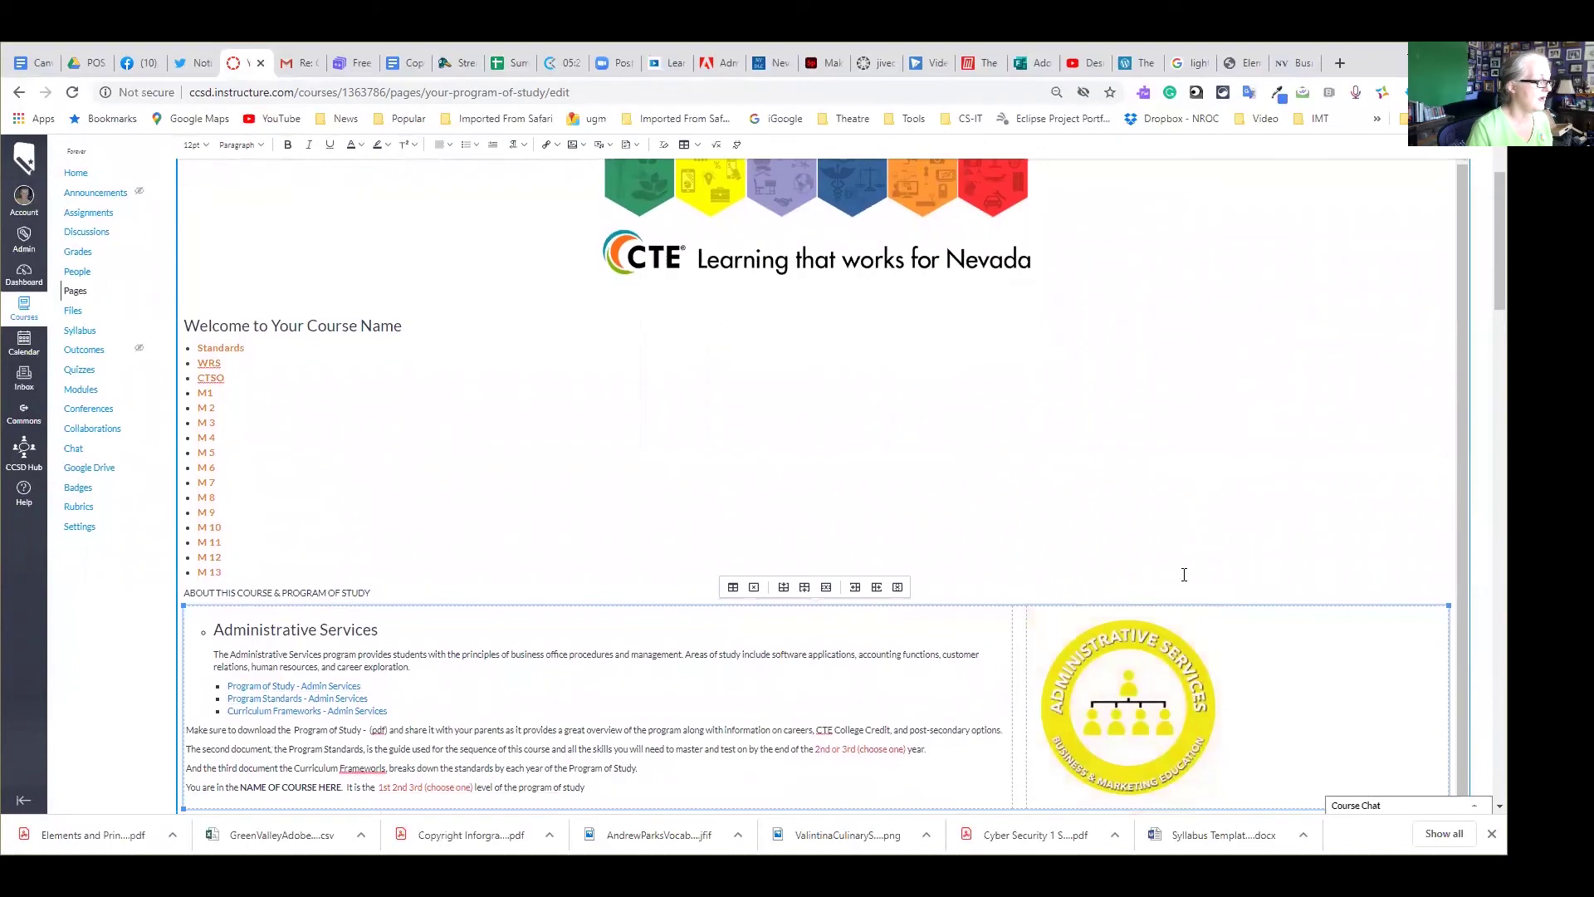
Examine the removal instruction, the student organization entries and the content standard placeholders with their module images further down the page
{"action": "scroll", "coordinate": [1185, 570], "scroll_direction": "down", "scroll_amount": 9}
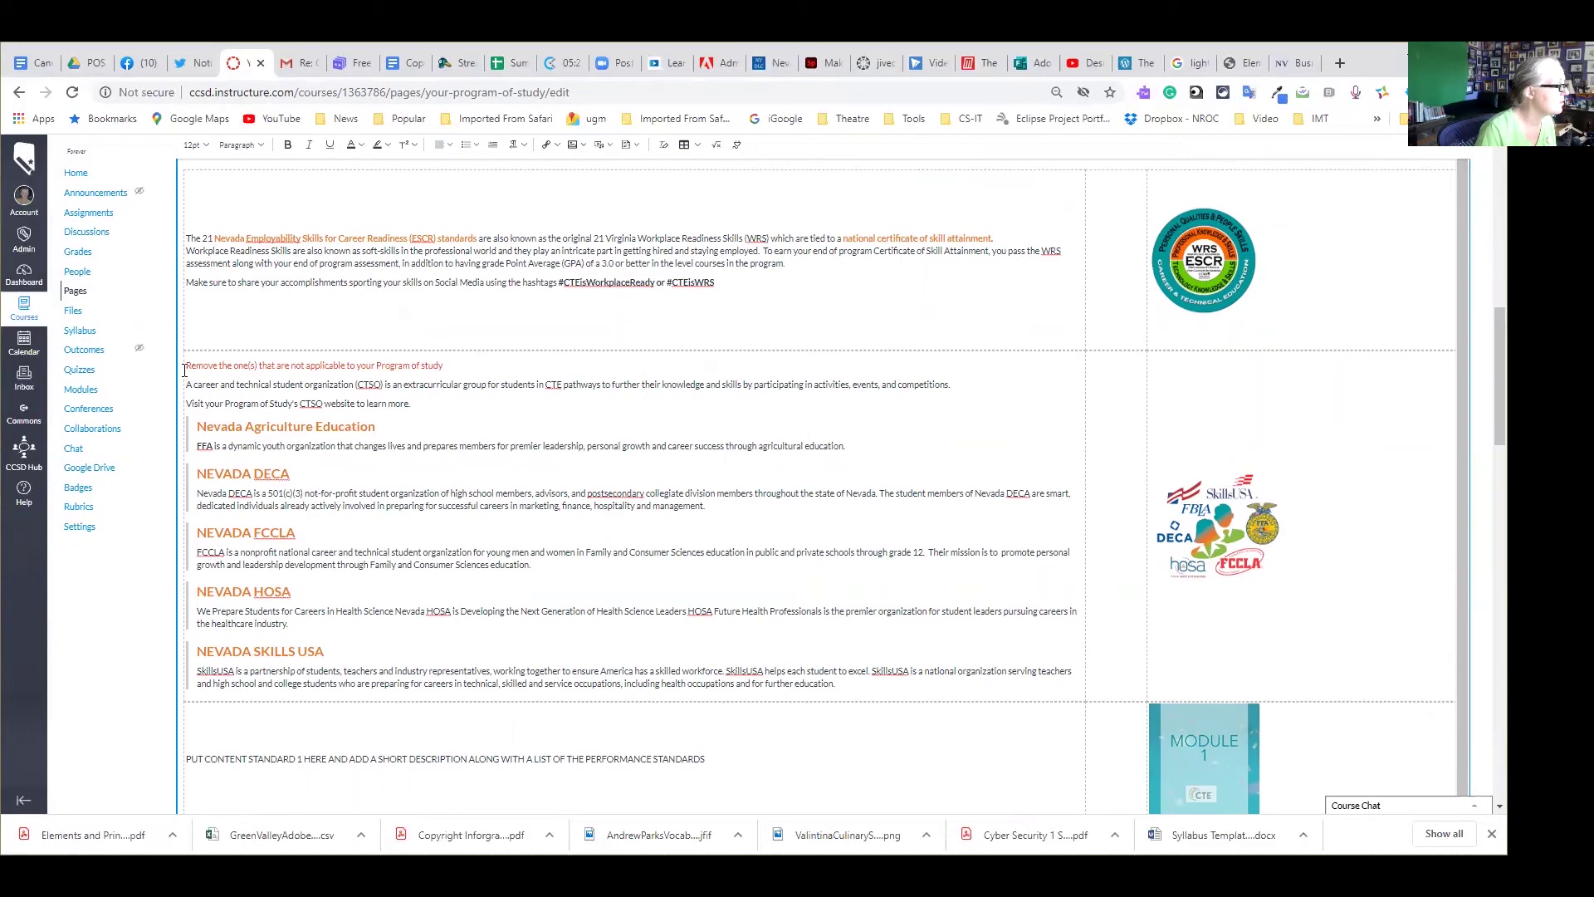
{"action": "left_click_drag", "start_coordinate": [186, 363], "coordinate": [454, 367]}
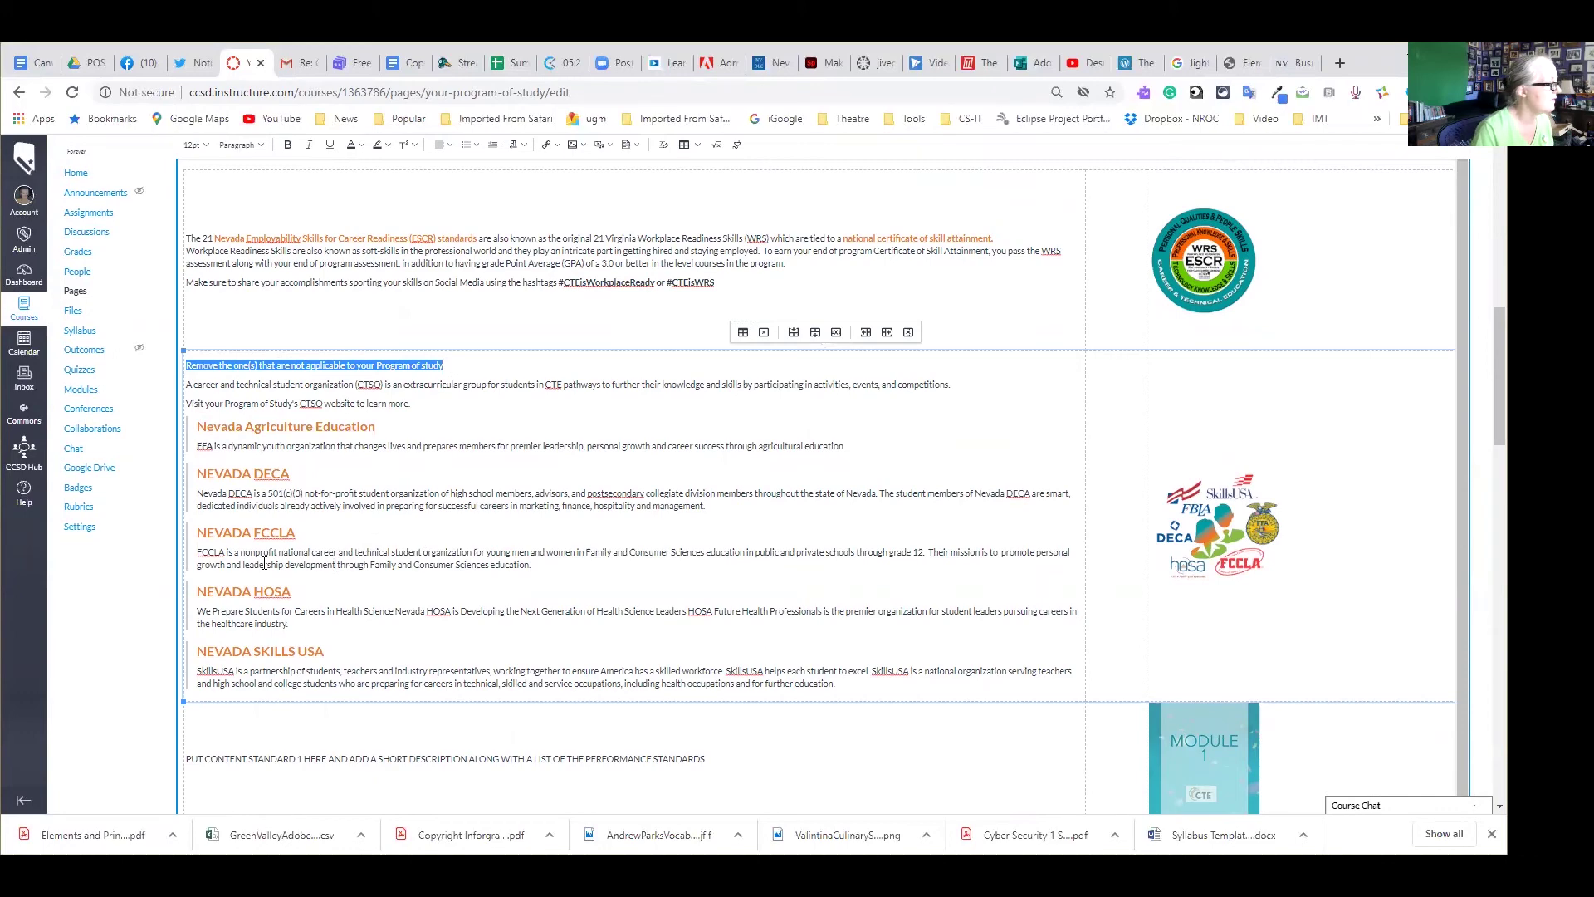
{"action": "left_click_drag", "start_coordinate": [300, 626], "coordinate": [191, 421]}
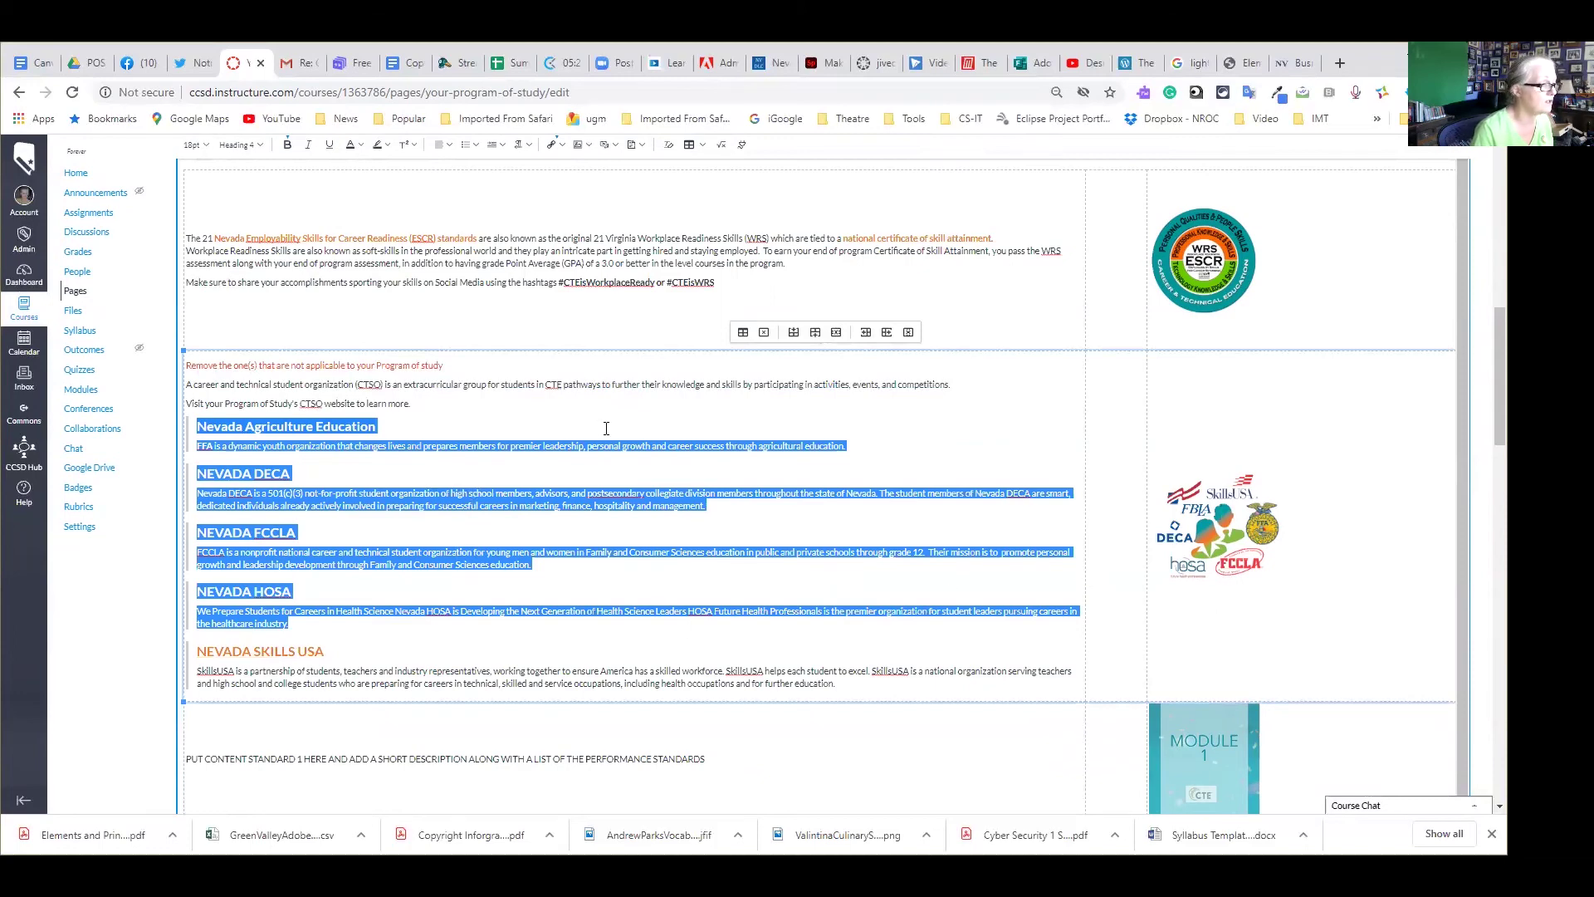
{"action": "scroll", "coordinate": [967, 631], "scroll_direction": "down", "scroll_amount": 4}
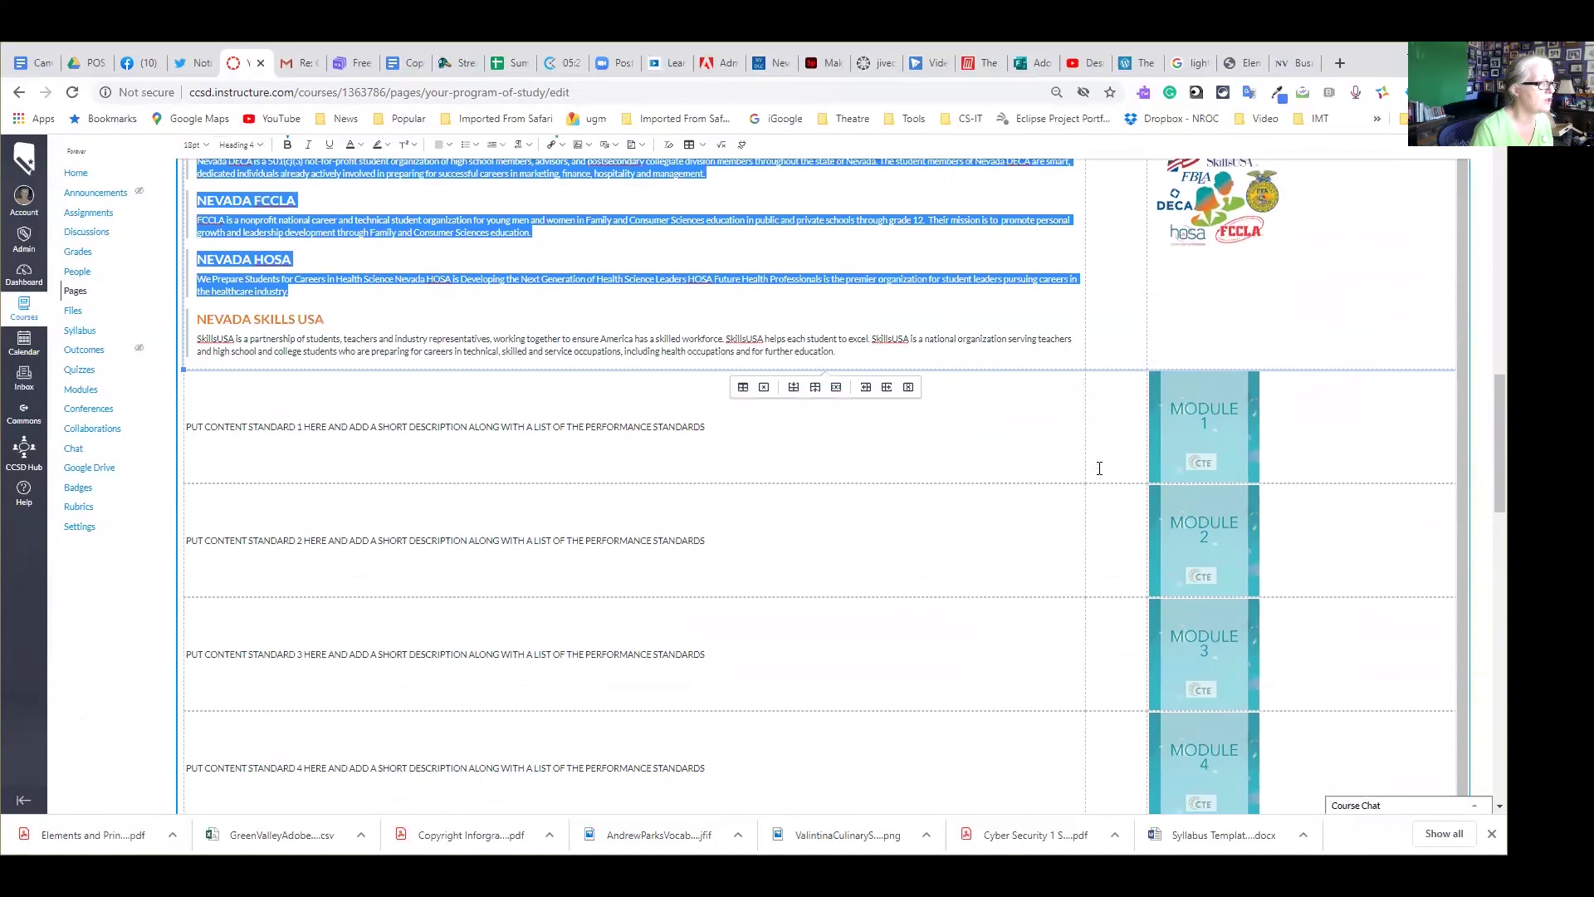
{"action": "left_click", "coordinate": [1200, 433]}
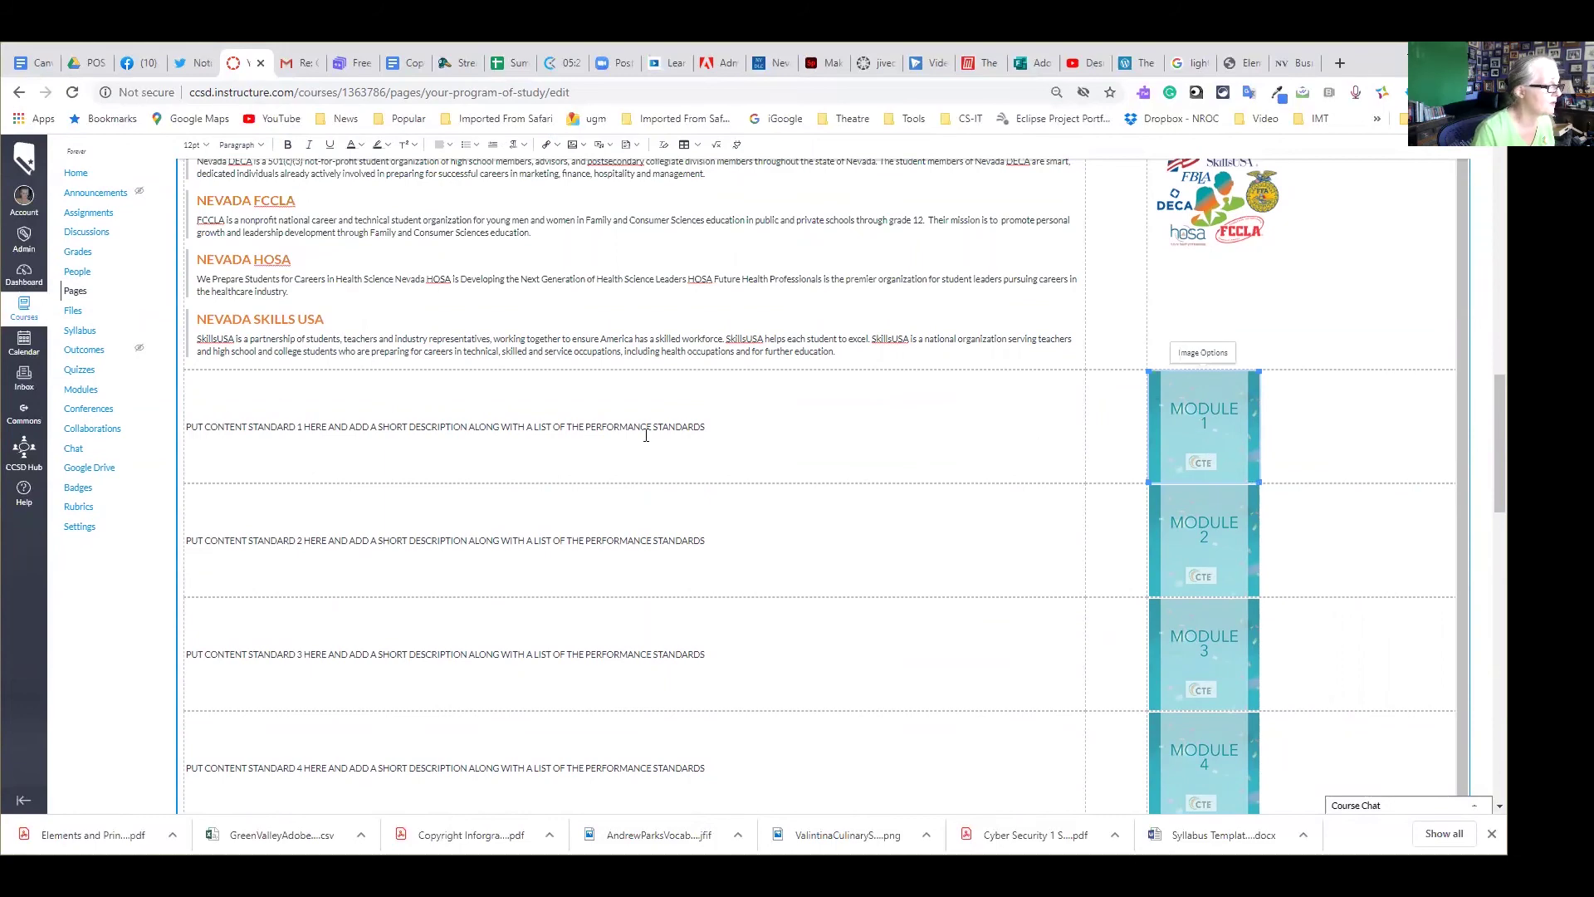
{"action": "scroll", "coordinate": [880, 480], "scroll_direction": "up", "scroll_amount": 8}
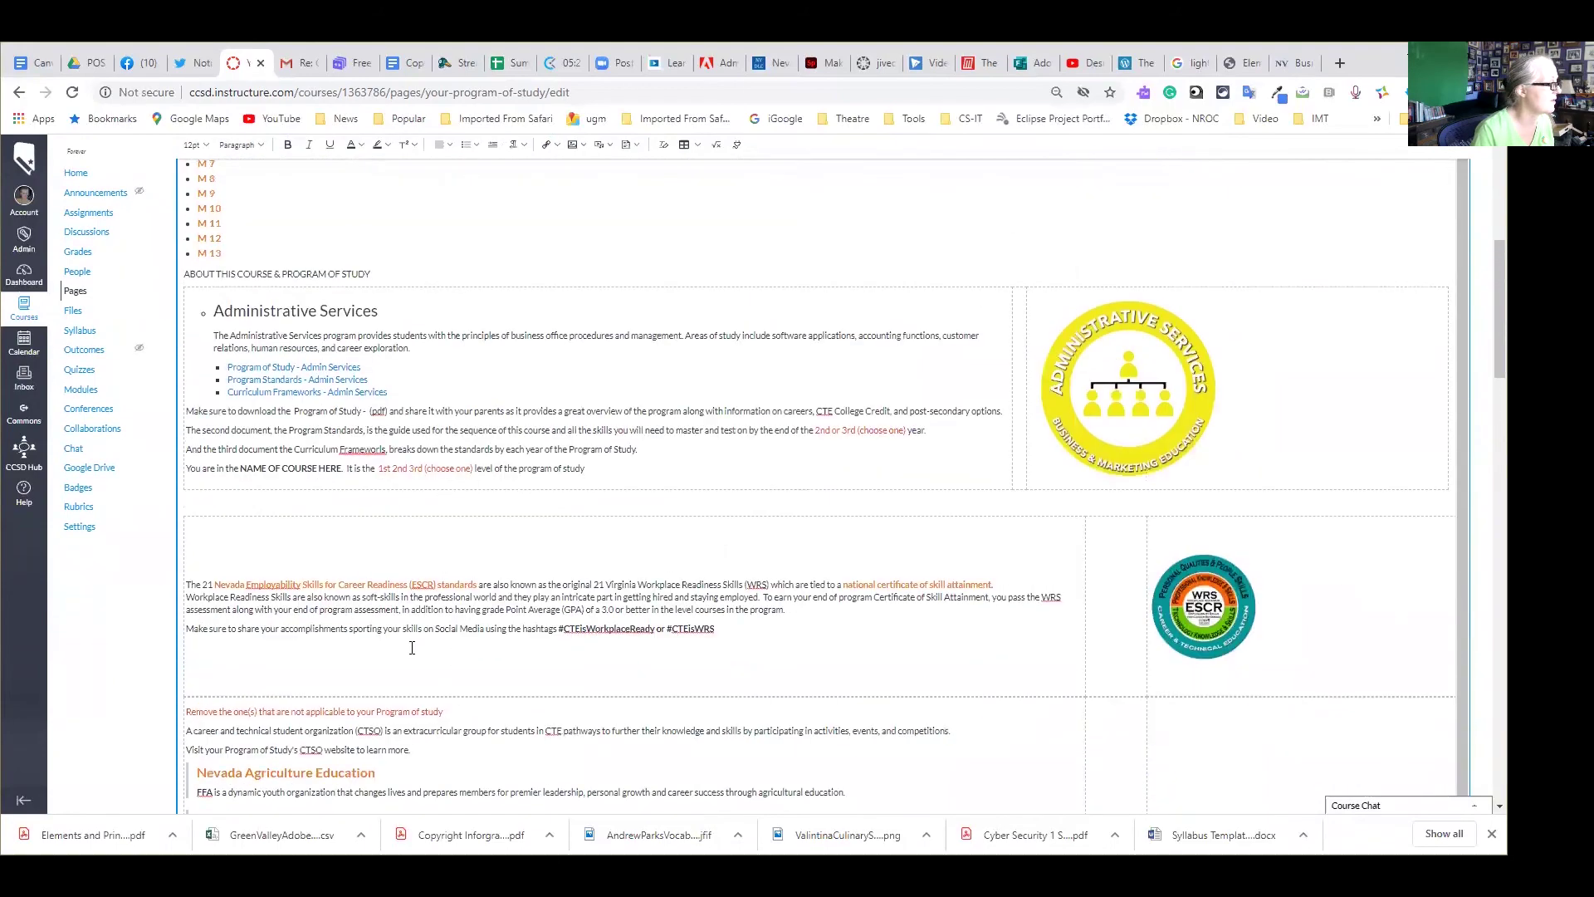
{"action": "scroll", "coordinate": [1149, 432], "scroll_direction": "down", "scroll_amount": 4}
{"action": "scroll", "coordinate": [1463, 687], "scroll_direction": "down", "scroll_amount": 20}
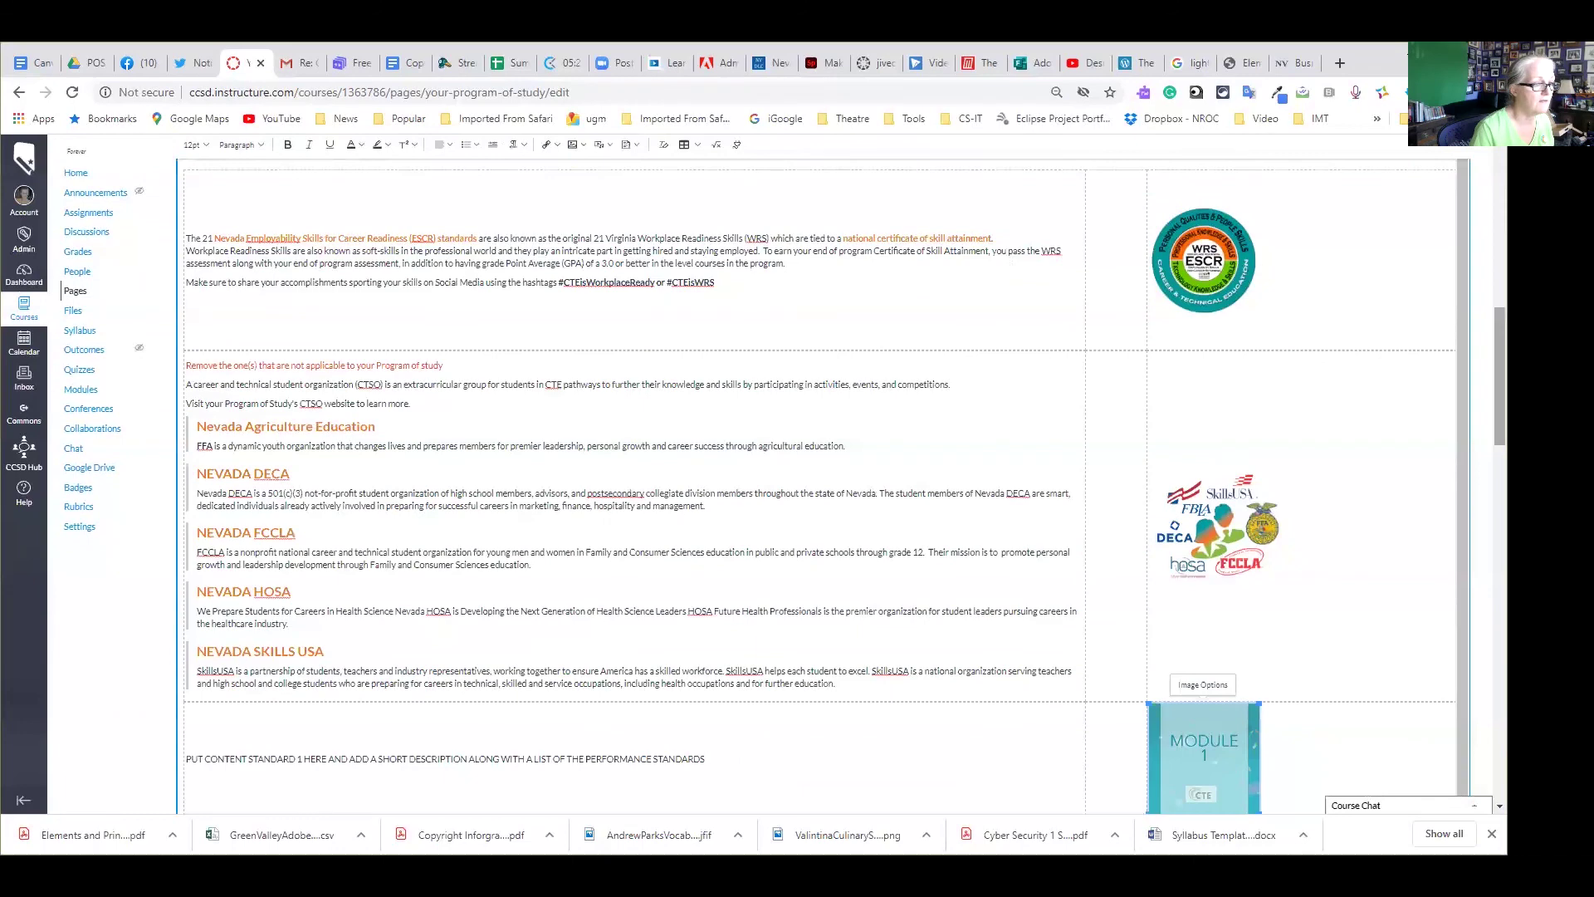
Save the Your Program of Study page and check its WRS, CTSO, M1, M 2 and M 3 tabs
{"action": "left_click", "coordinate": [1458, 786]}
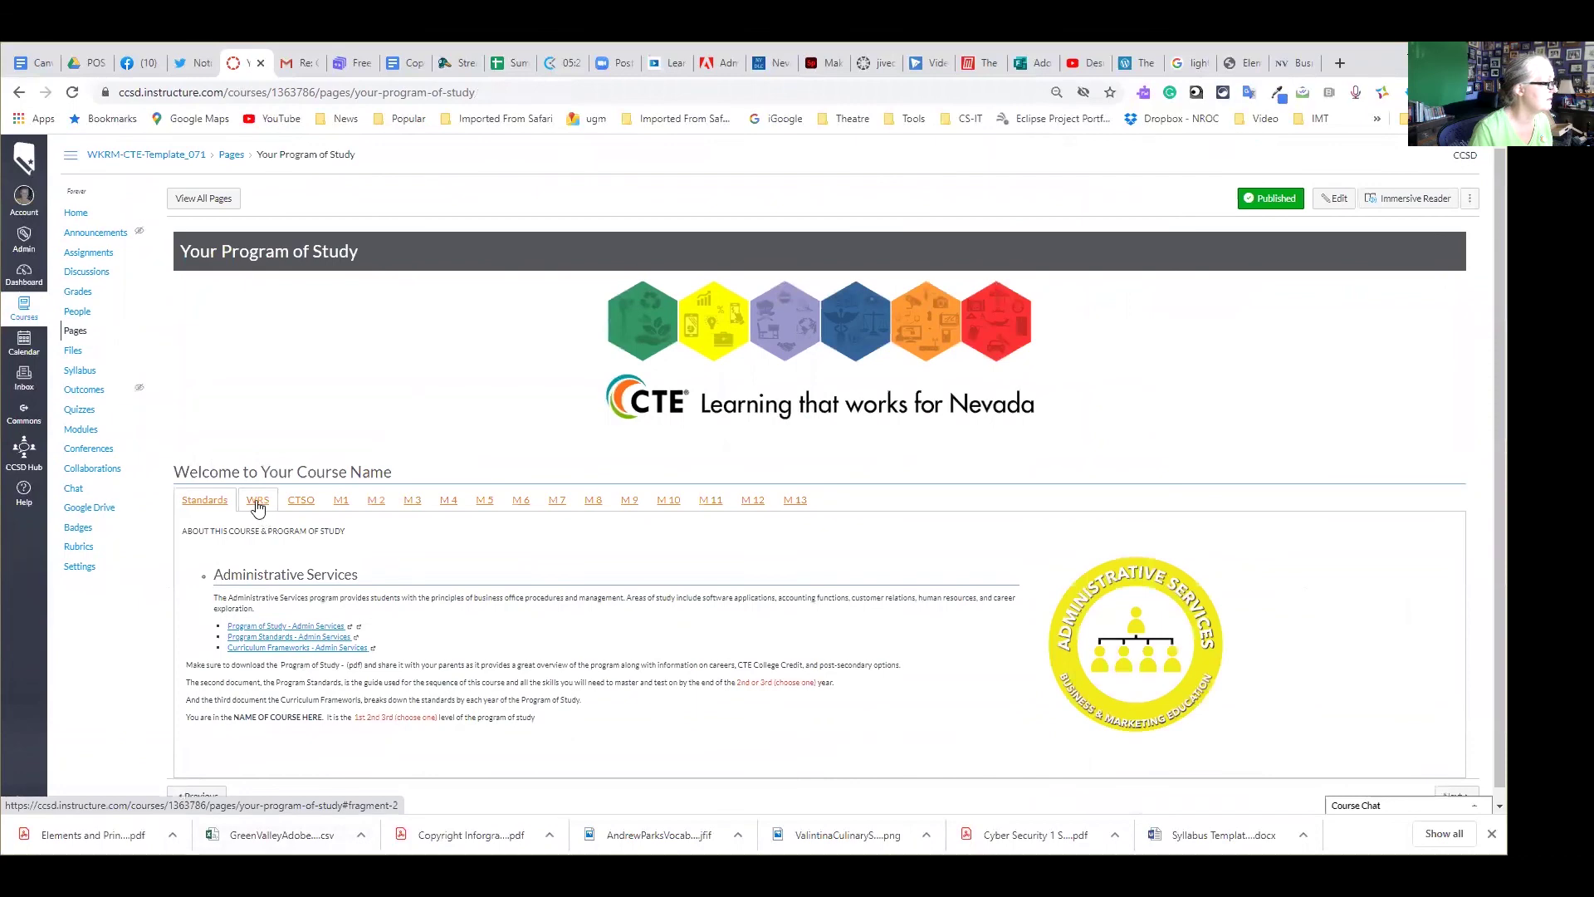
{"action": "left_click", "coordinate": [258, 503]}
{"action": "left_click", "coordinate": [302, 502]}
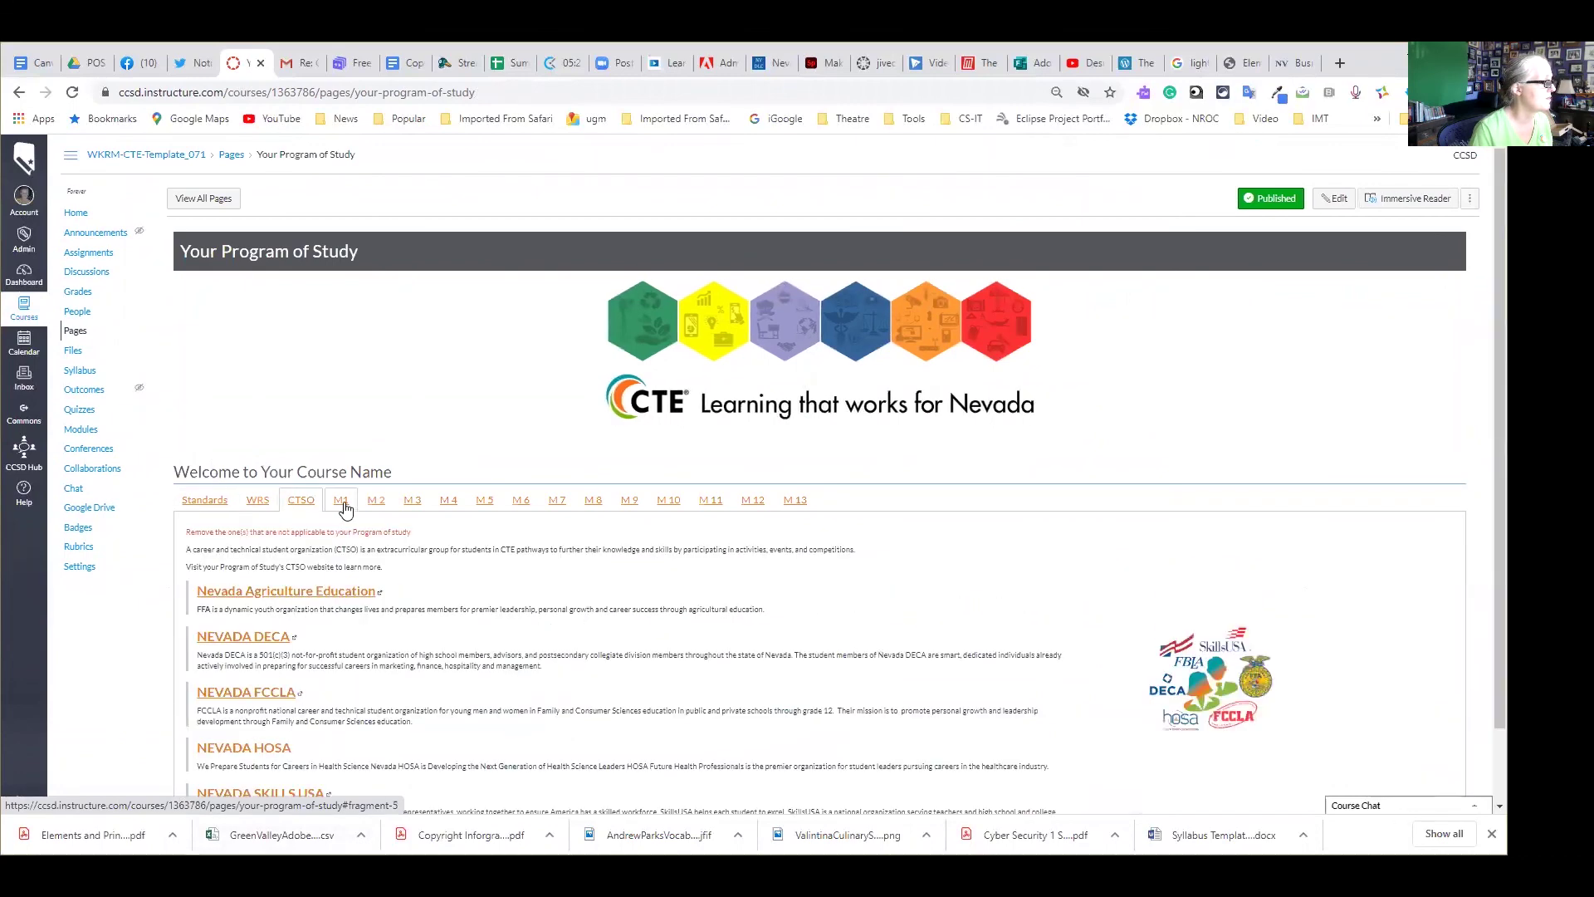
{"action": "left_click", "coordinate": [342, 503]}
{"action": "left_click", "coordinate": [376, 503]}
{"action": "left_click", "coordinate": [416, 508]}
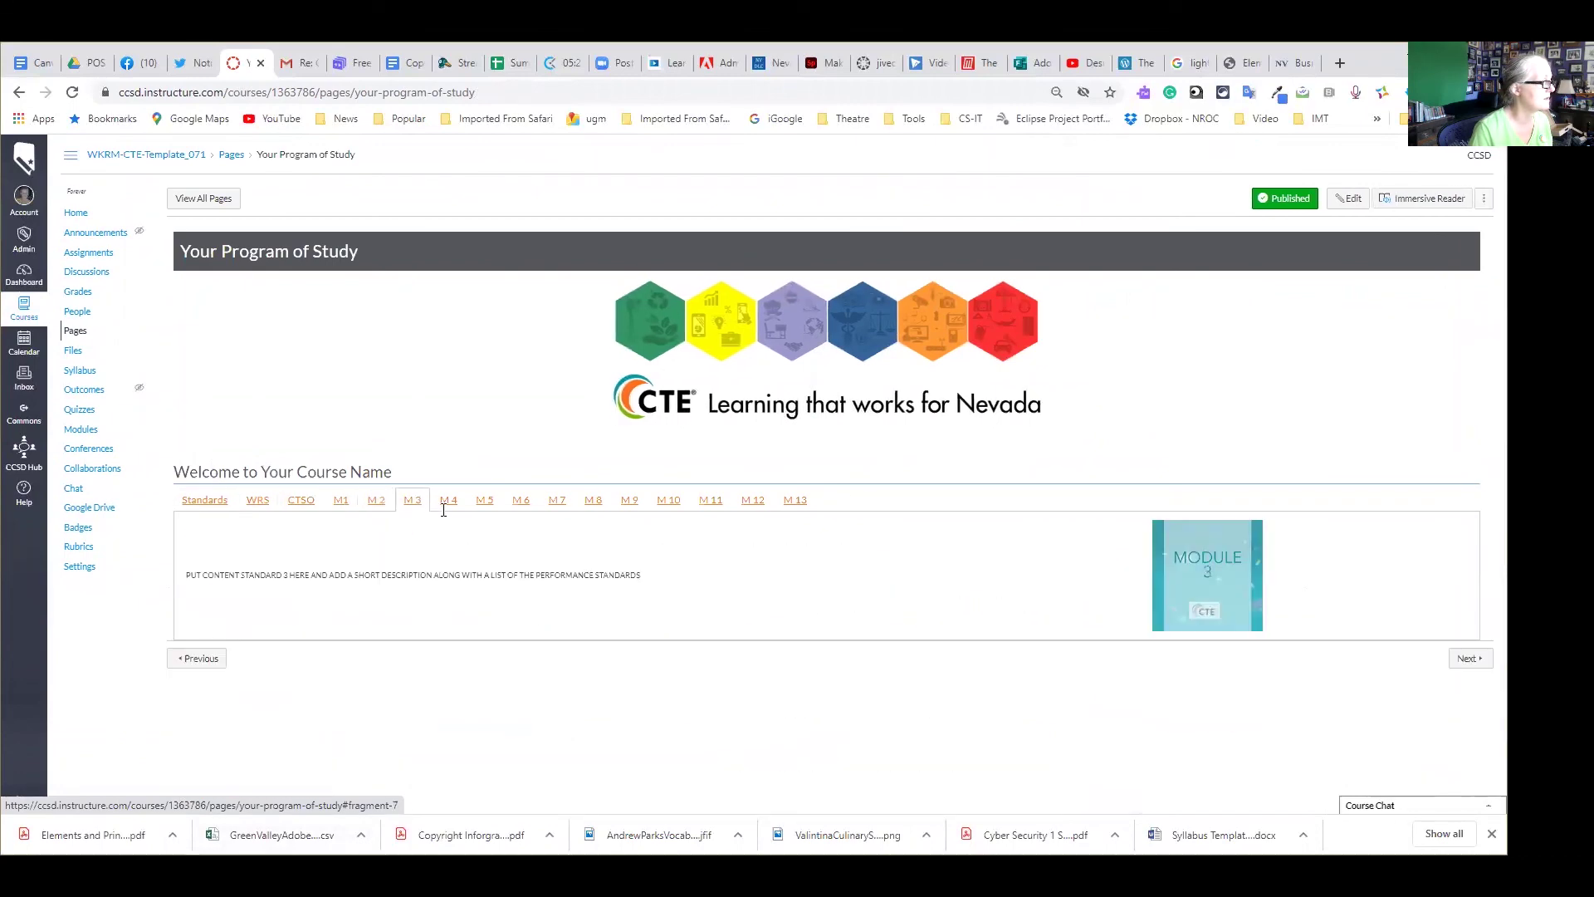